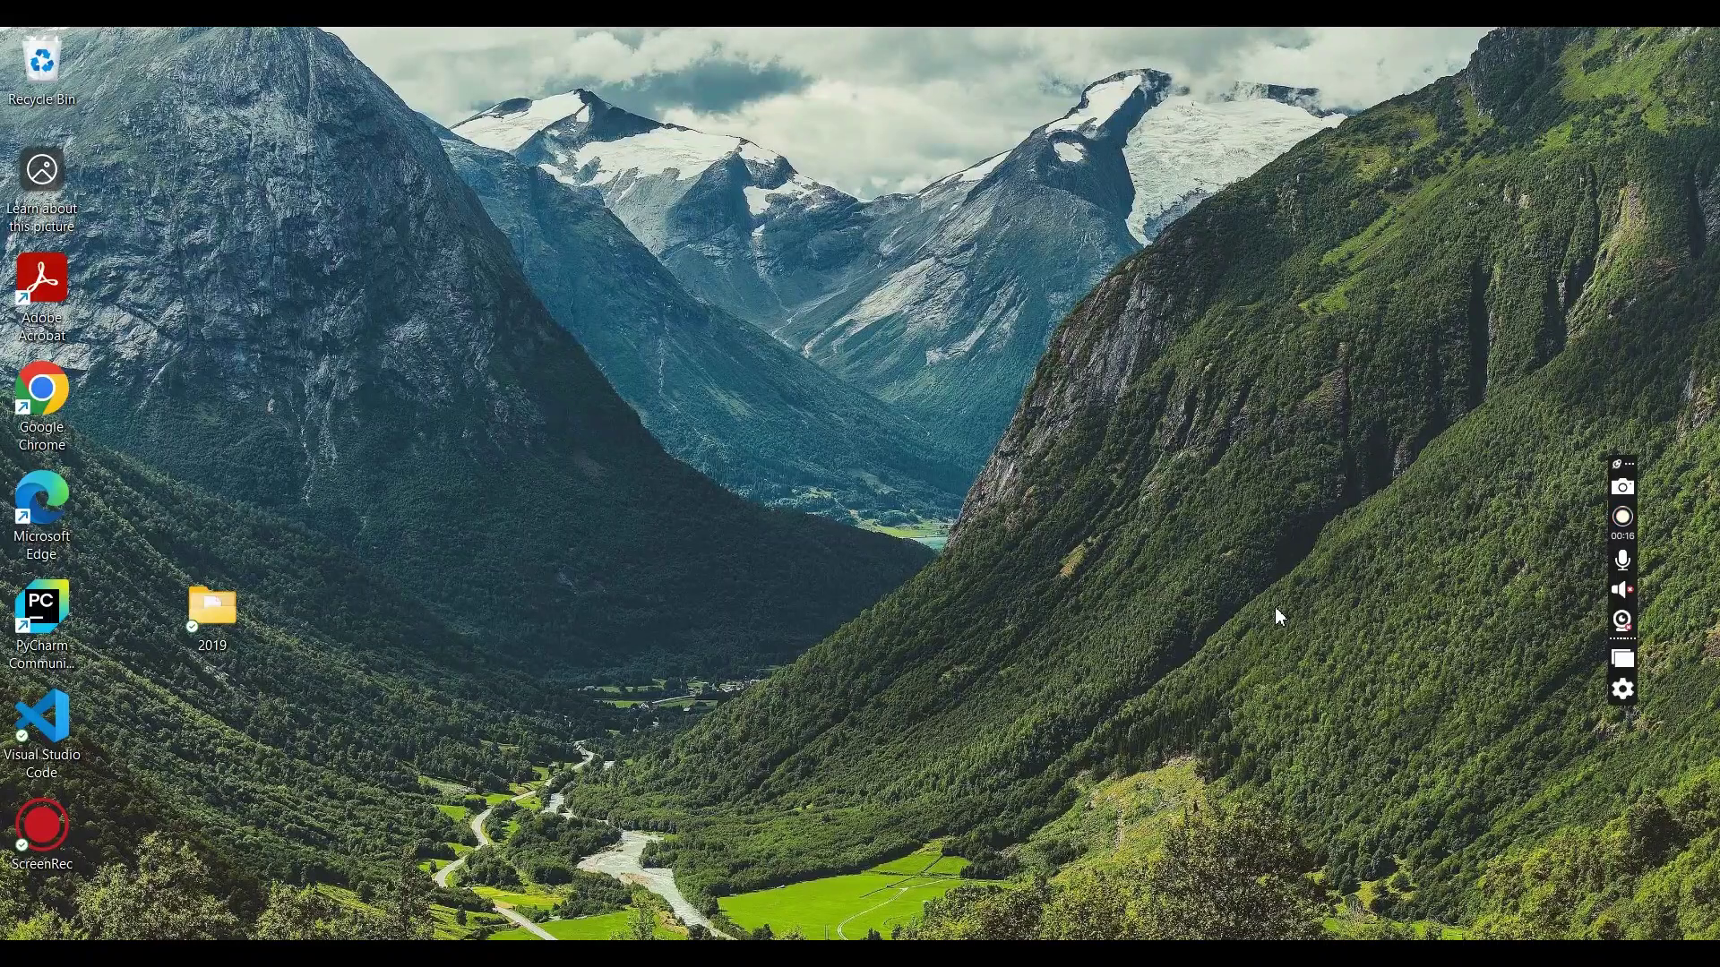
Bring Chrome to the front, showing the Oracle Software Delivery Cloud tab at edelivery.oracle.com
{"action": "left_click", "coordinate": [1095, 936]}
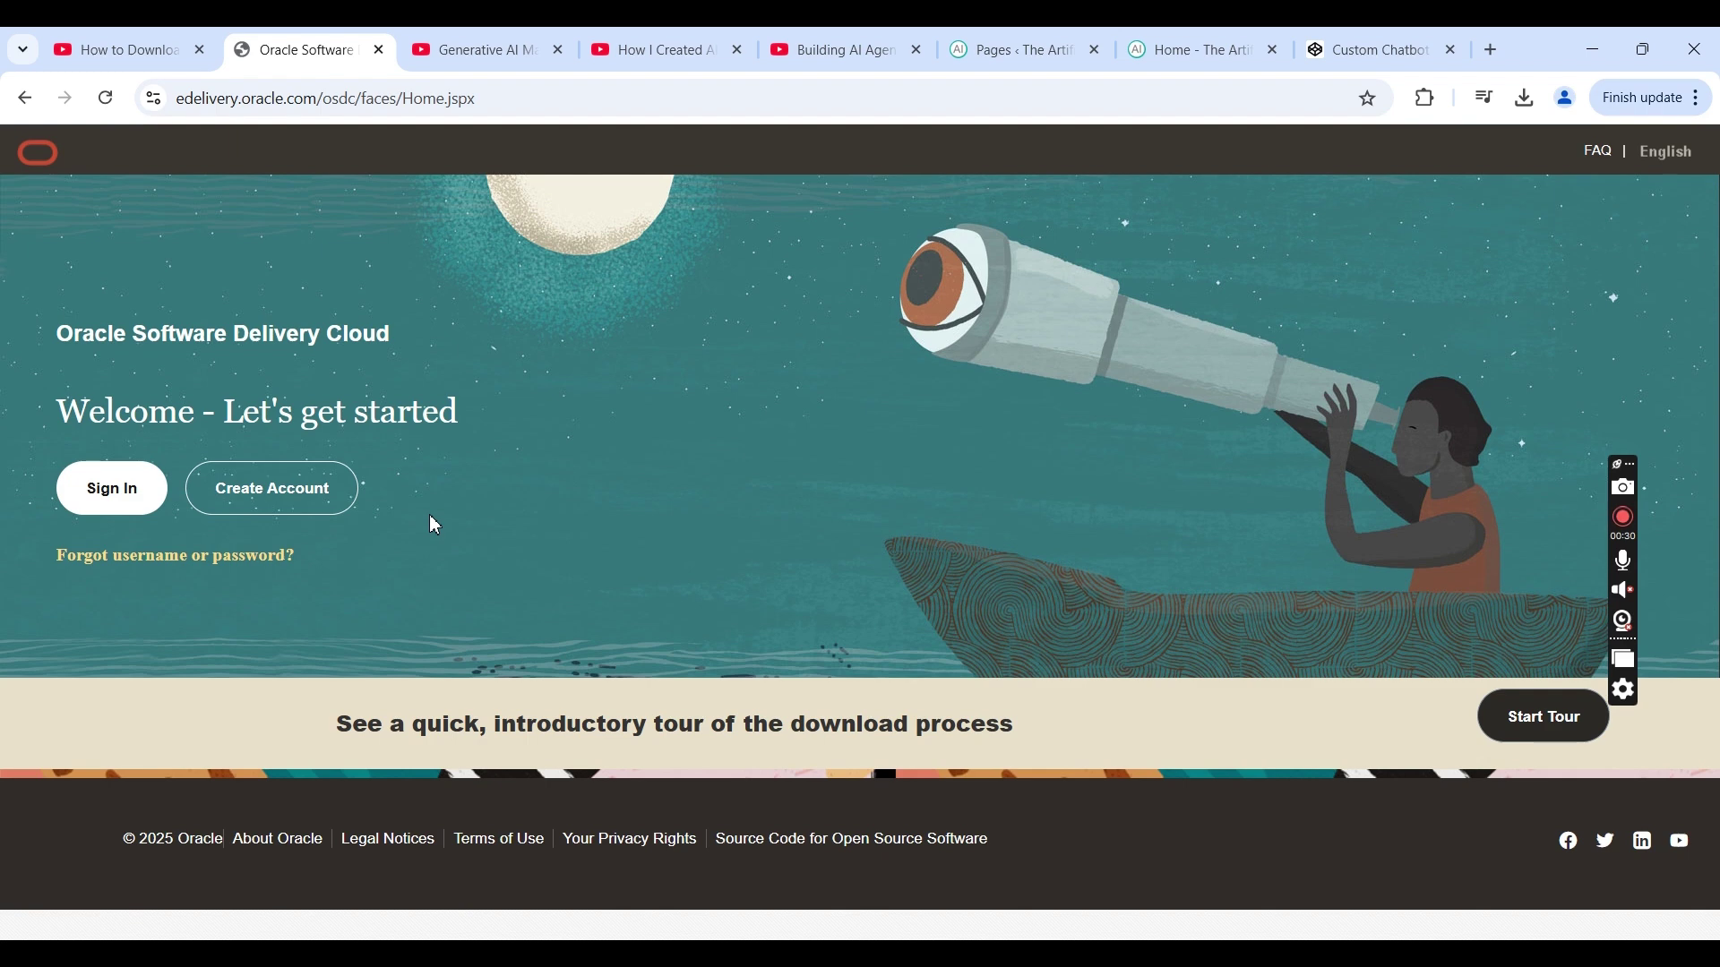
Sign in to Oracle Software Delivery Cloud with the account e-mail and password
{"action": "left_click", "coordinate": [110, 502]}
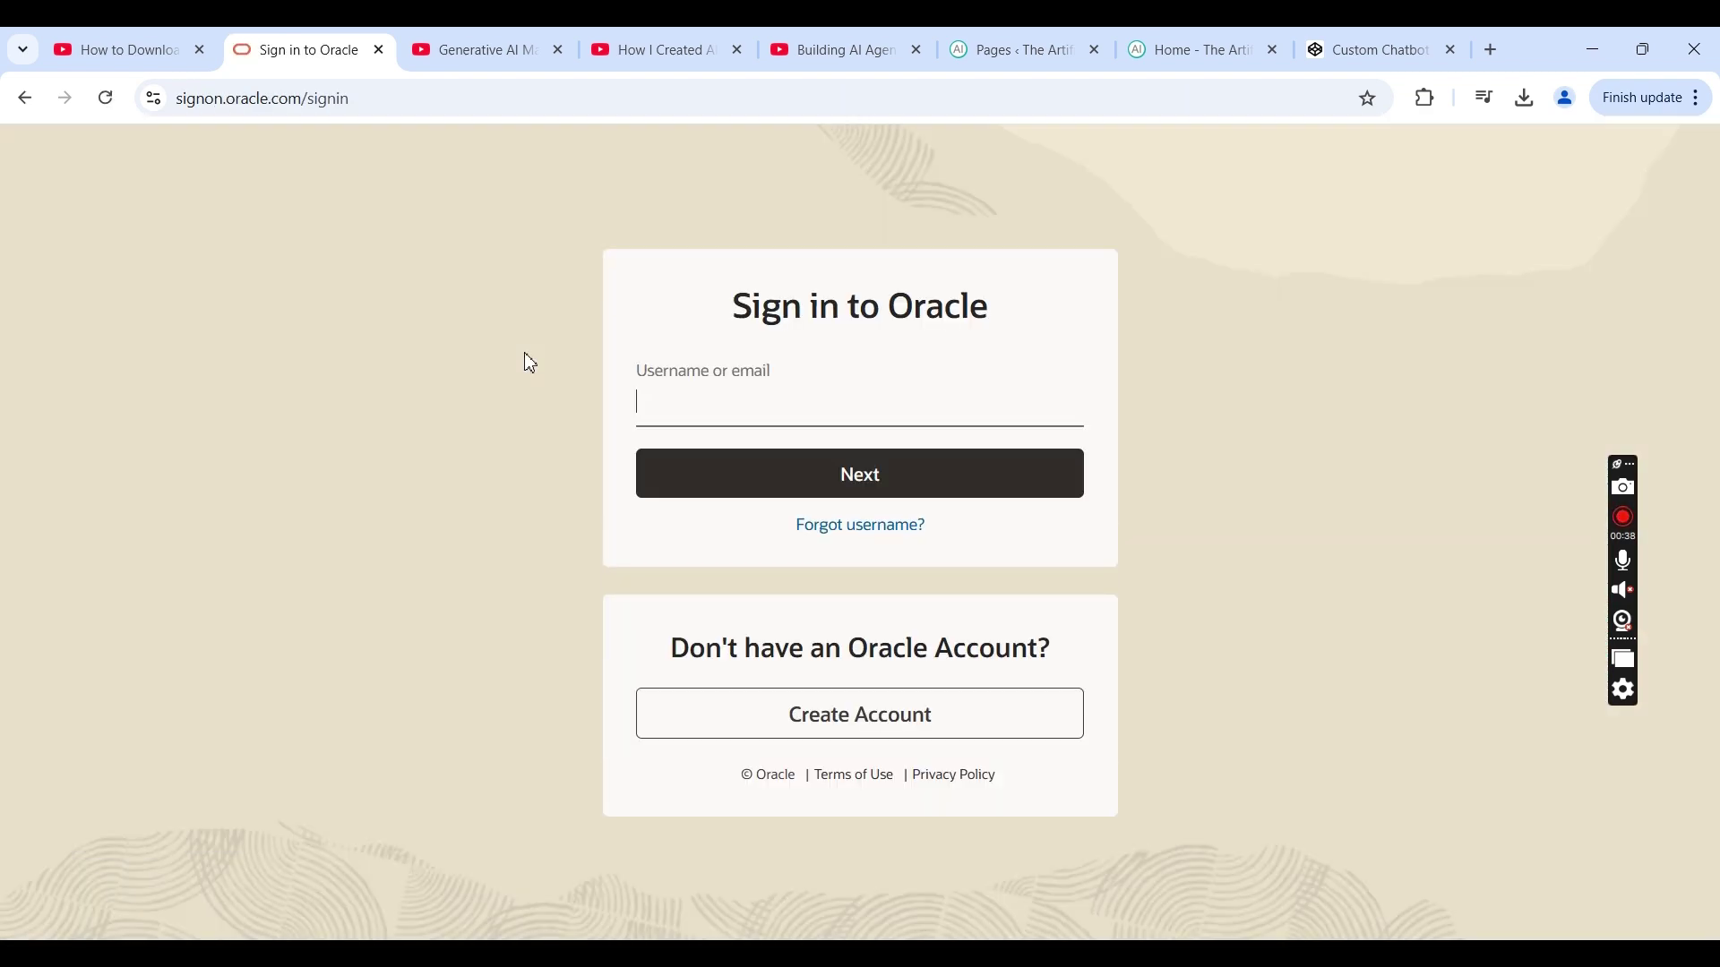
{"action": "left_click", "coordinate": [688, 416]}
{"action": "key", "text": "Return"}
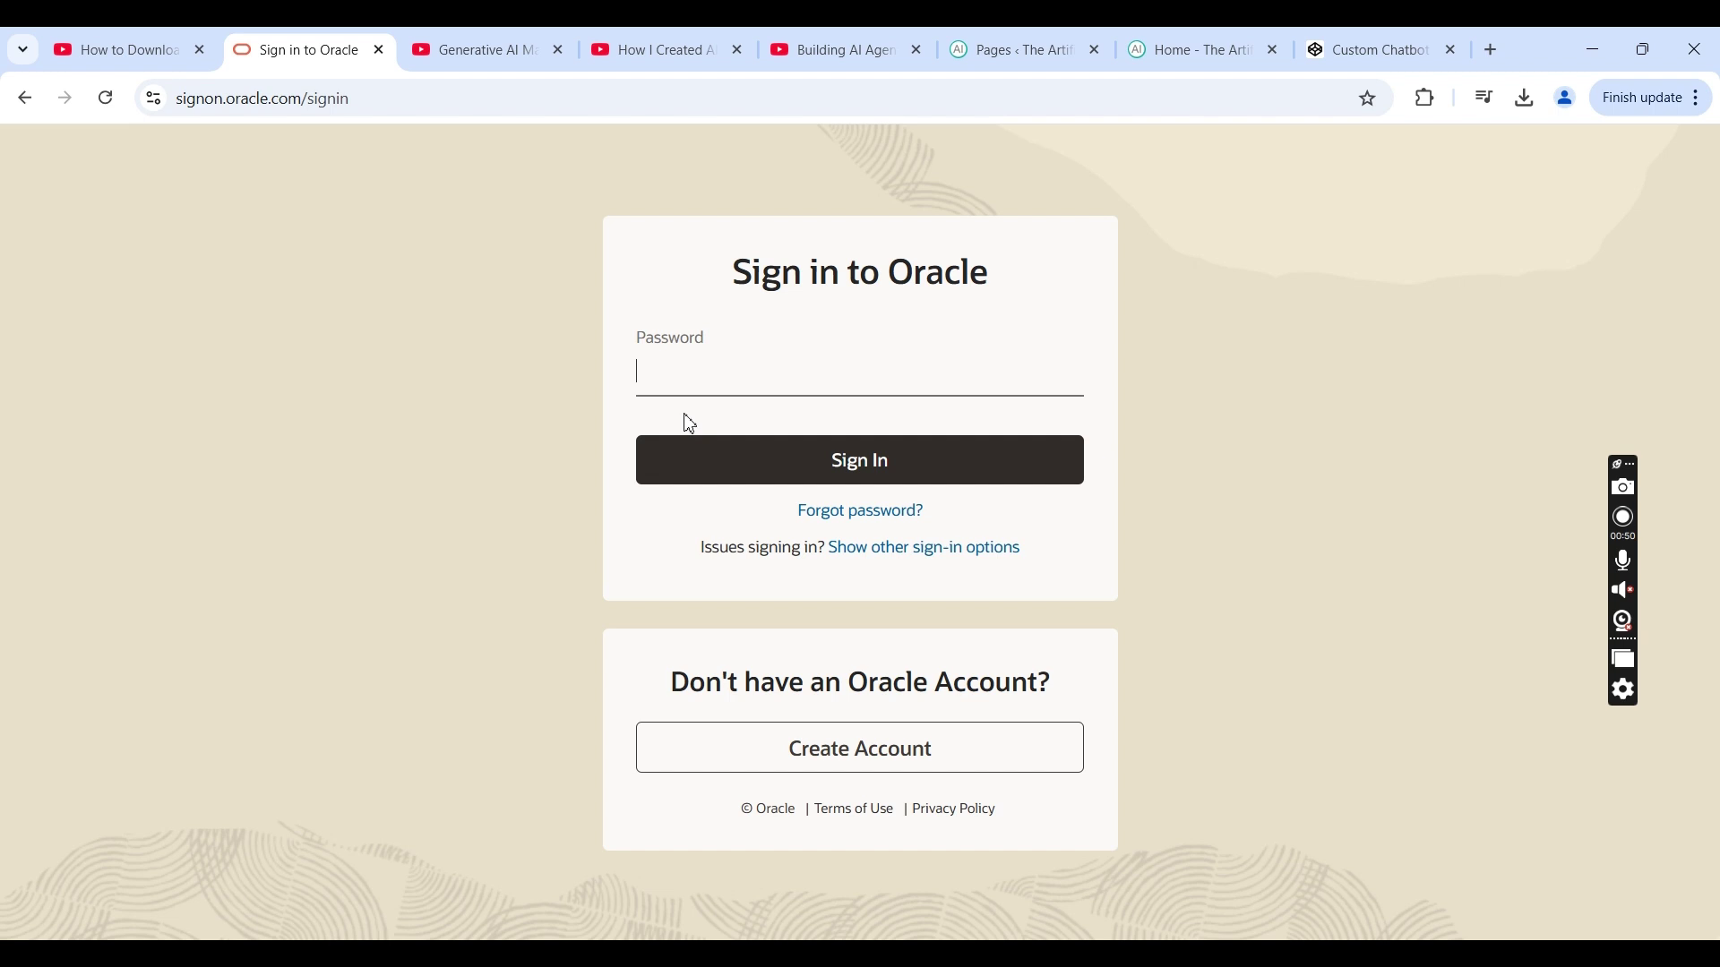
{"action": "type", "text": "*********"}
{"action": "left_click", "coordinate": [707, 445]}
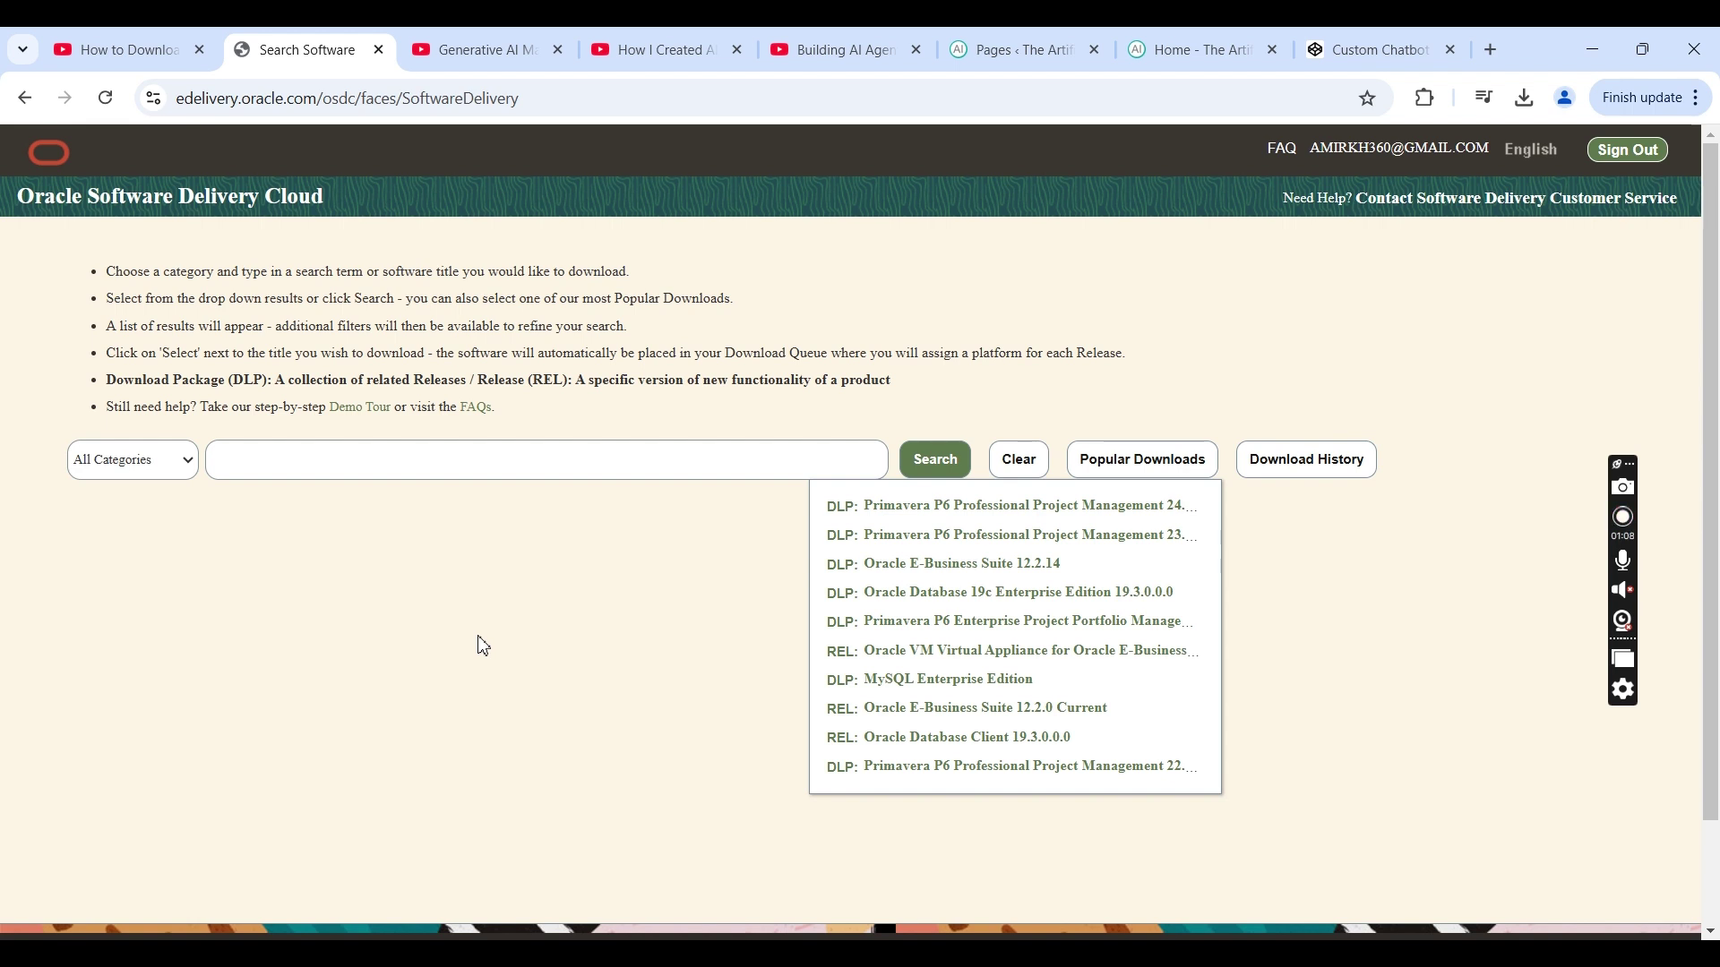
Close the Popular Downloads dropdown to leave the empty Search Software form
{"action": "left_click", "coordinate": [483, 645]}
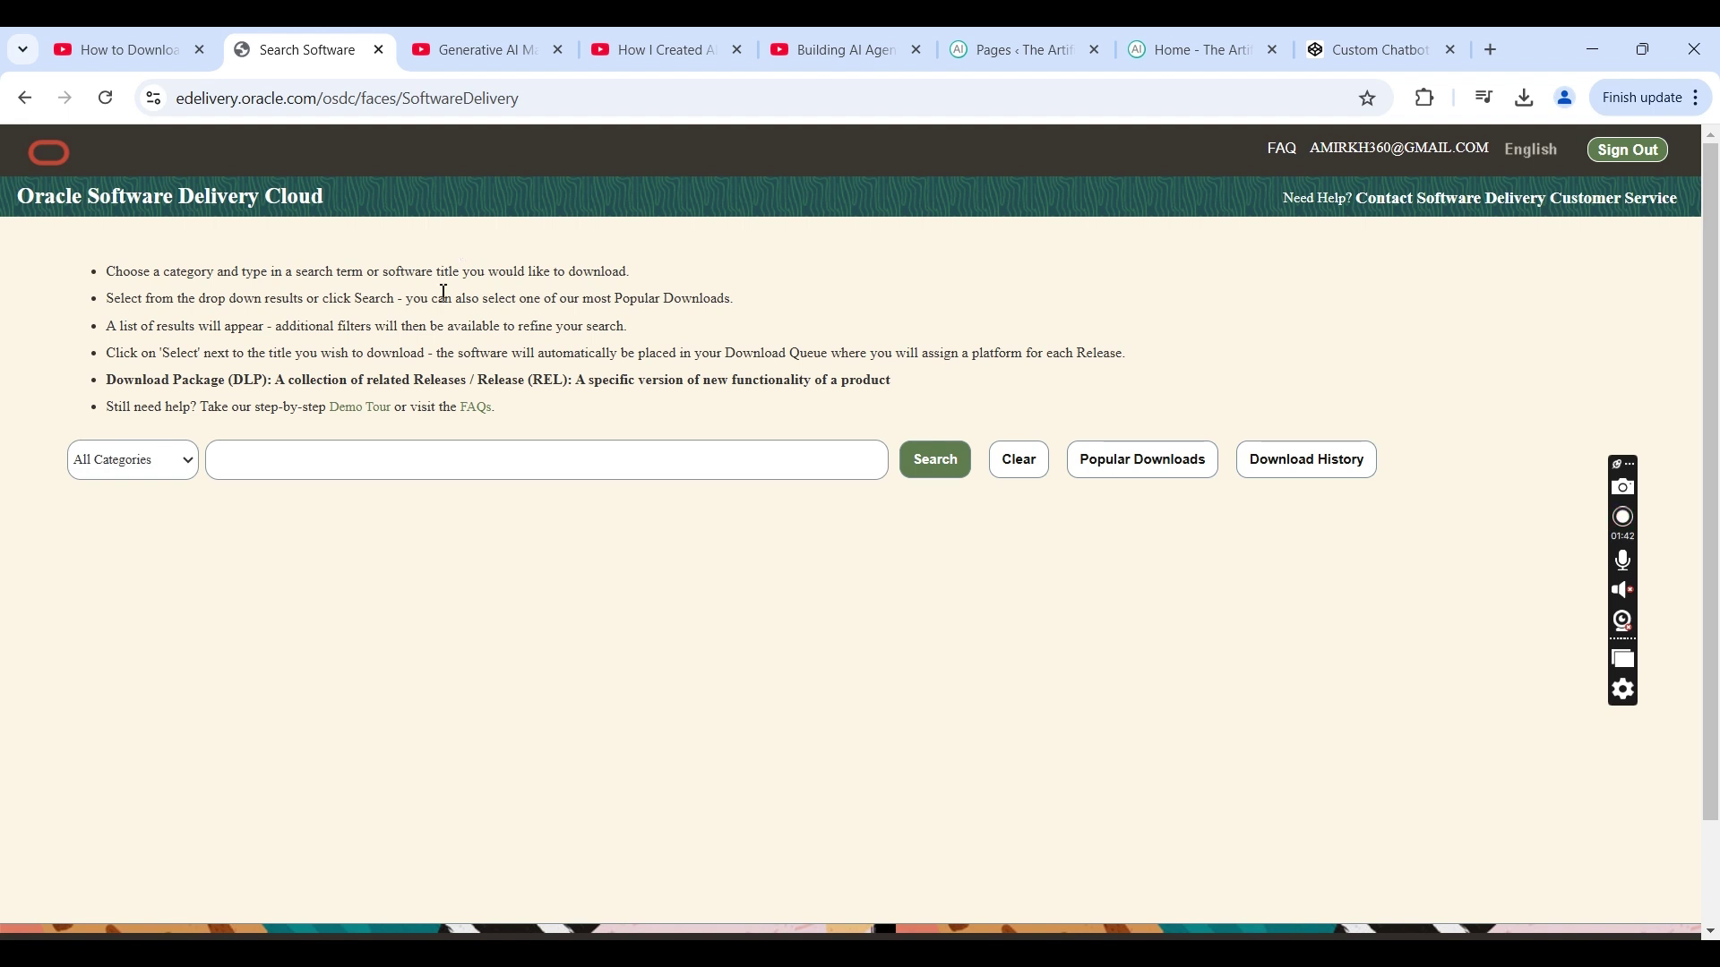
Search 'primavera project' and pick the Primavera P6 Professional Project Management suggestion, listing 35 results
{"action": "left_click", "coordinate": [495, 462]}
{"action": "type", "text": "primavera"}
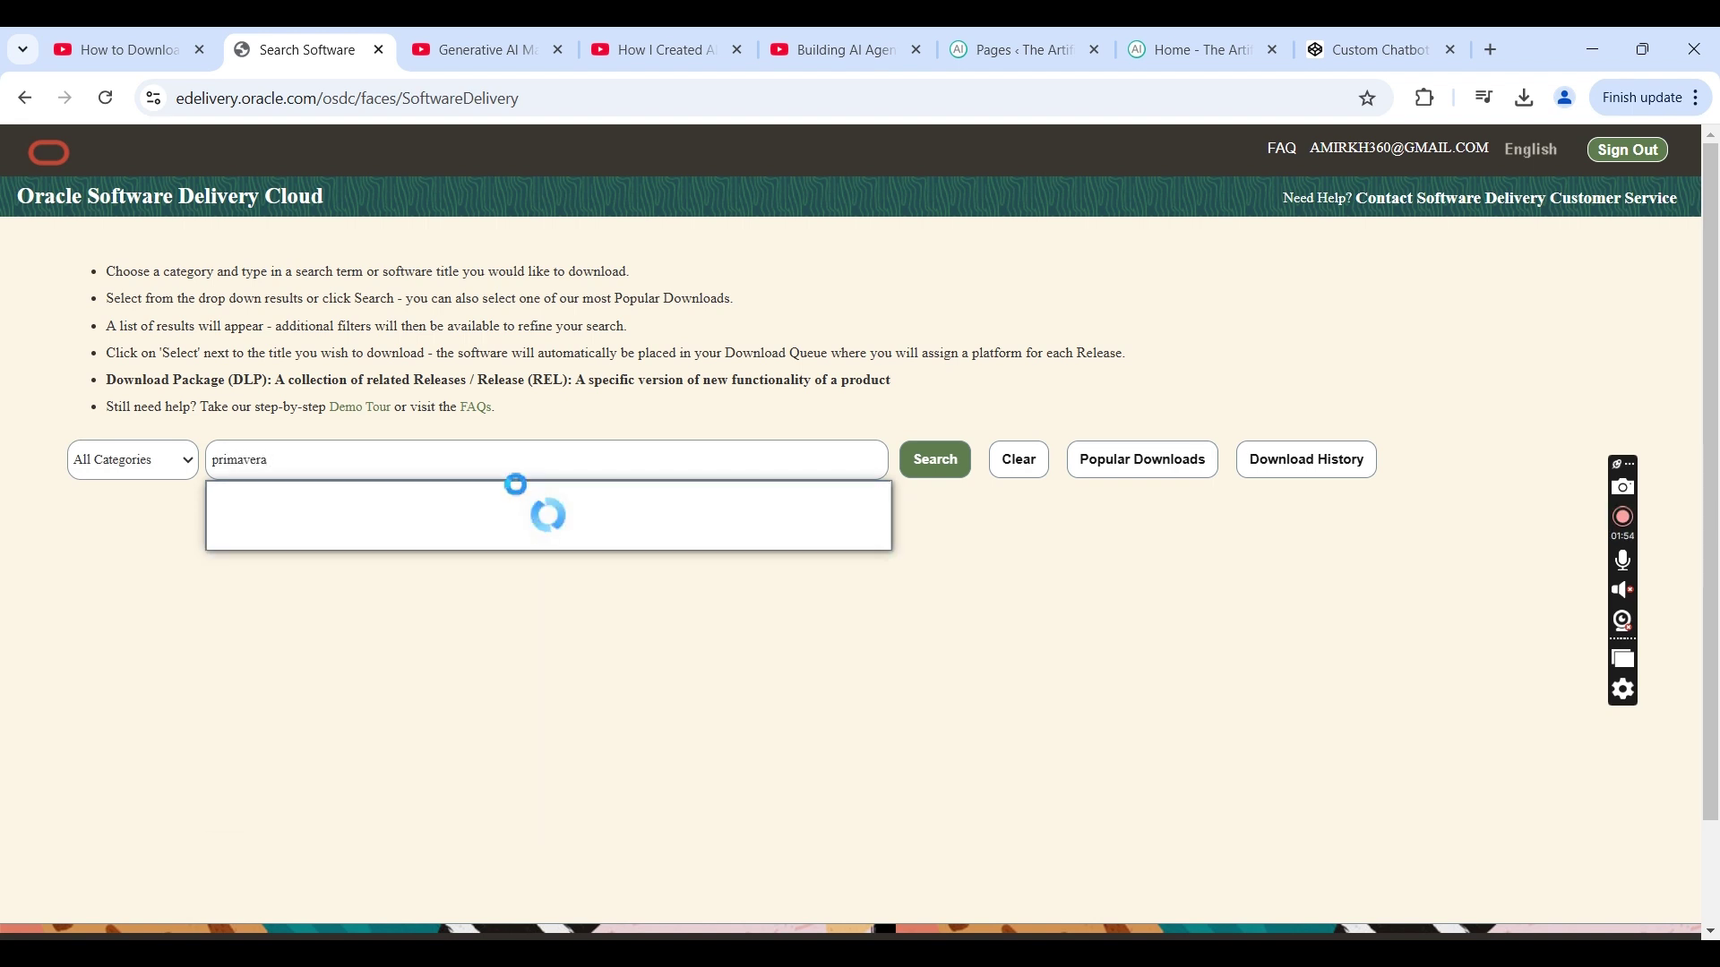
{"action": "type", "text": " pro"}
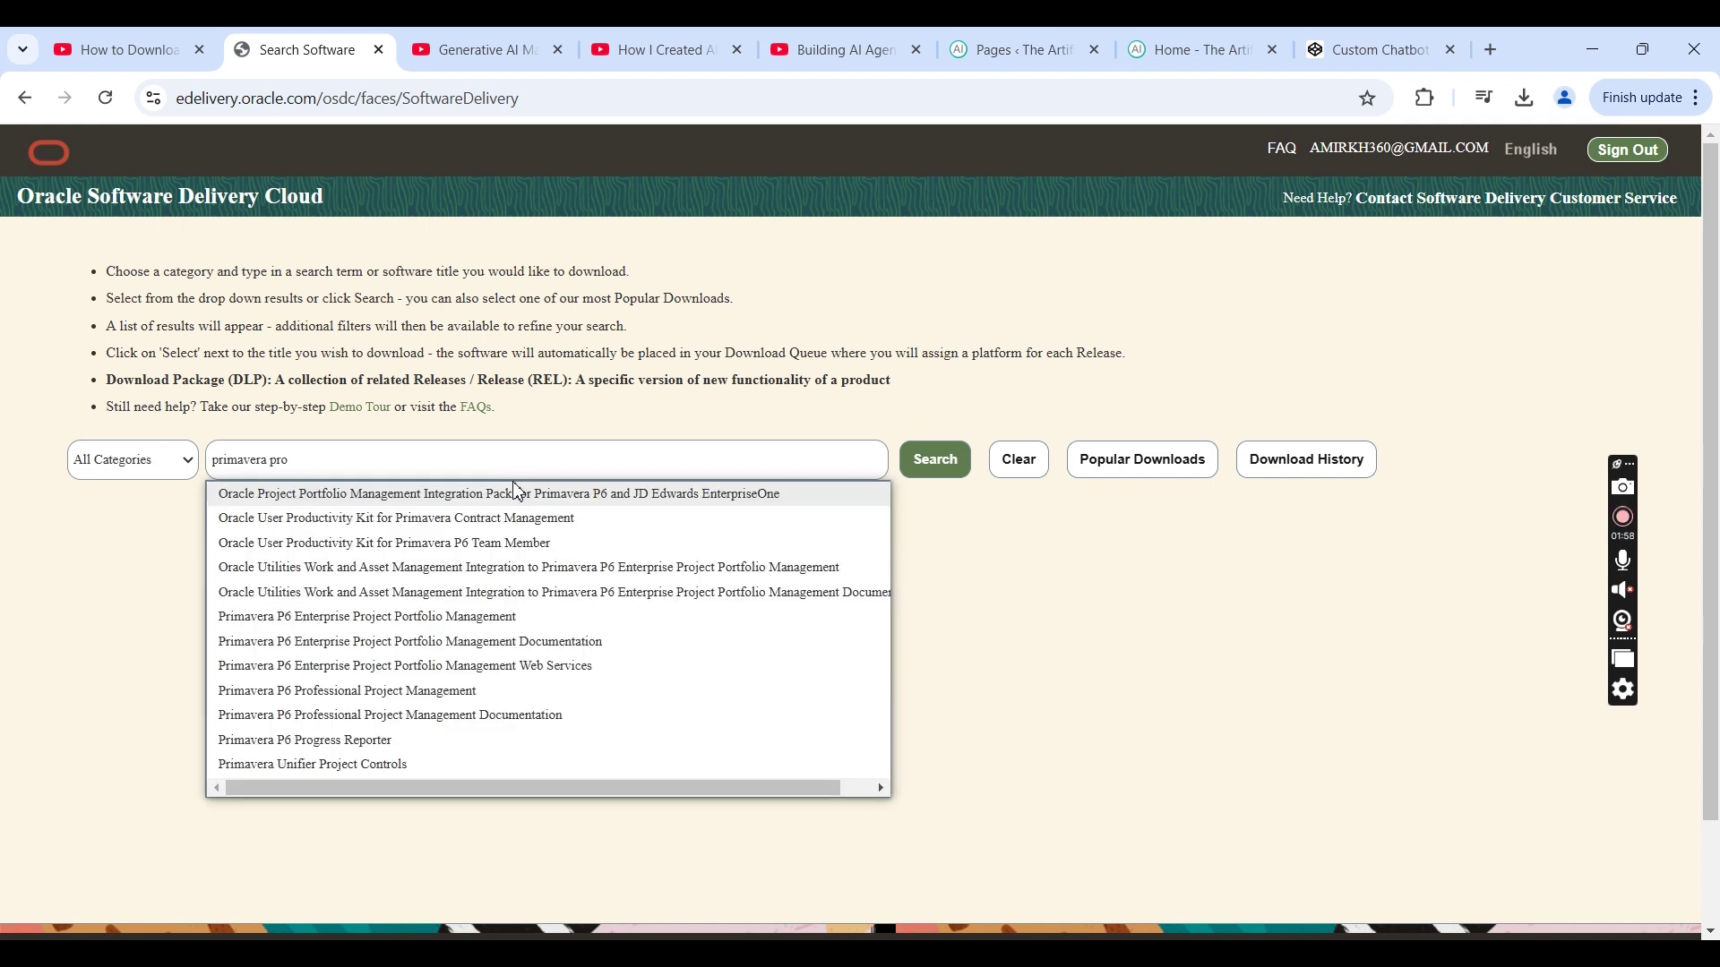
{"action": "type", "text": "ject"}
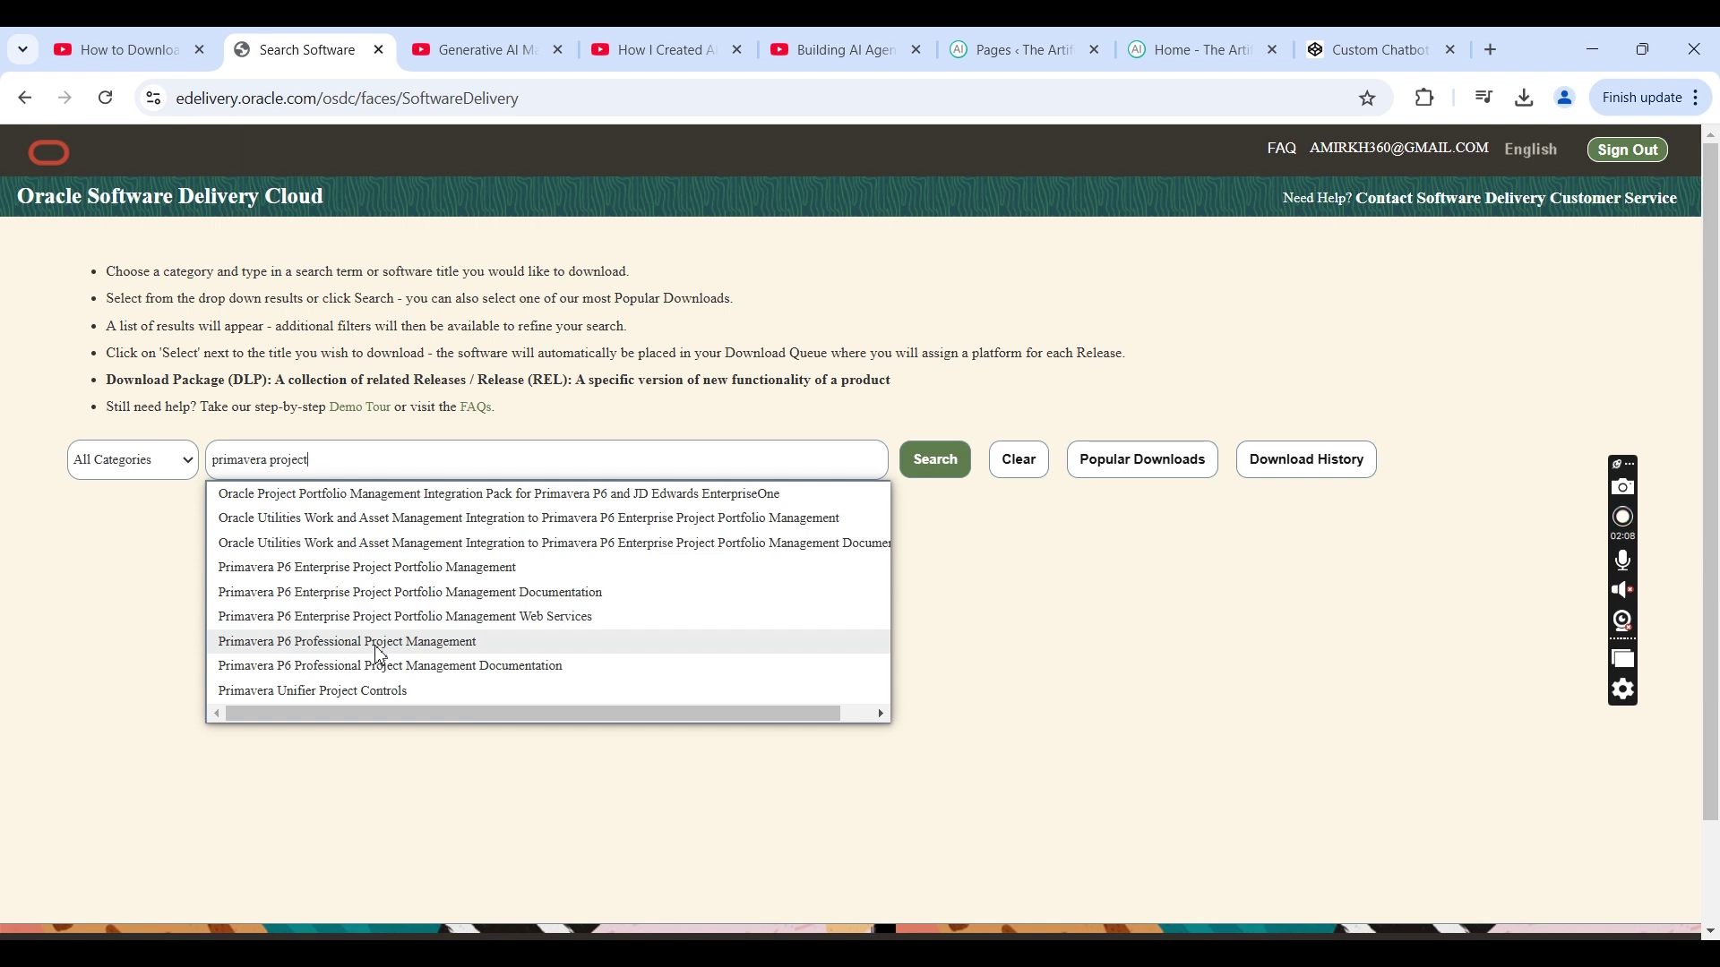
{"action": "left_click", "coordinate": [452, 643]}
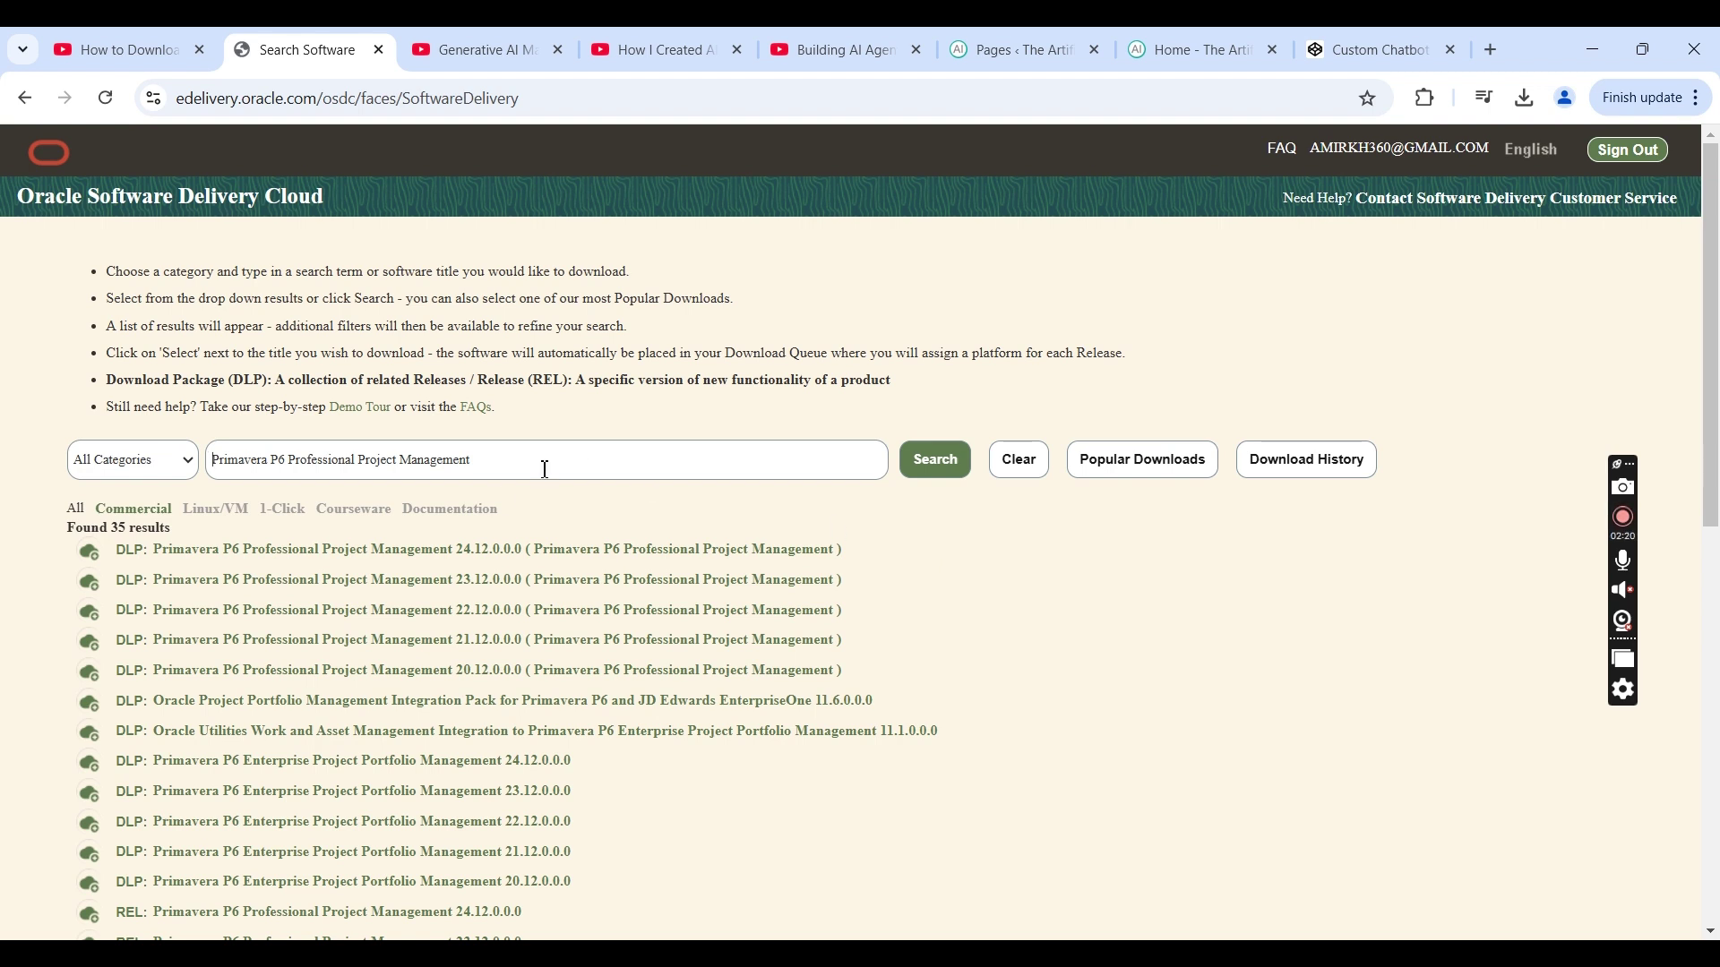
Add the Primavera P6 Professional 24.12.0.0.0 package to the download queue
{"action": "left_click", "coordinate": [457, 563]}
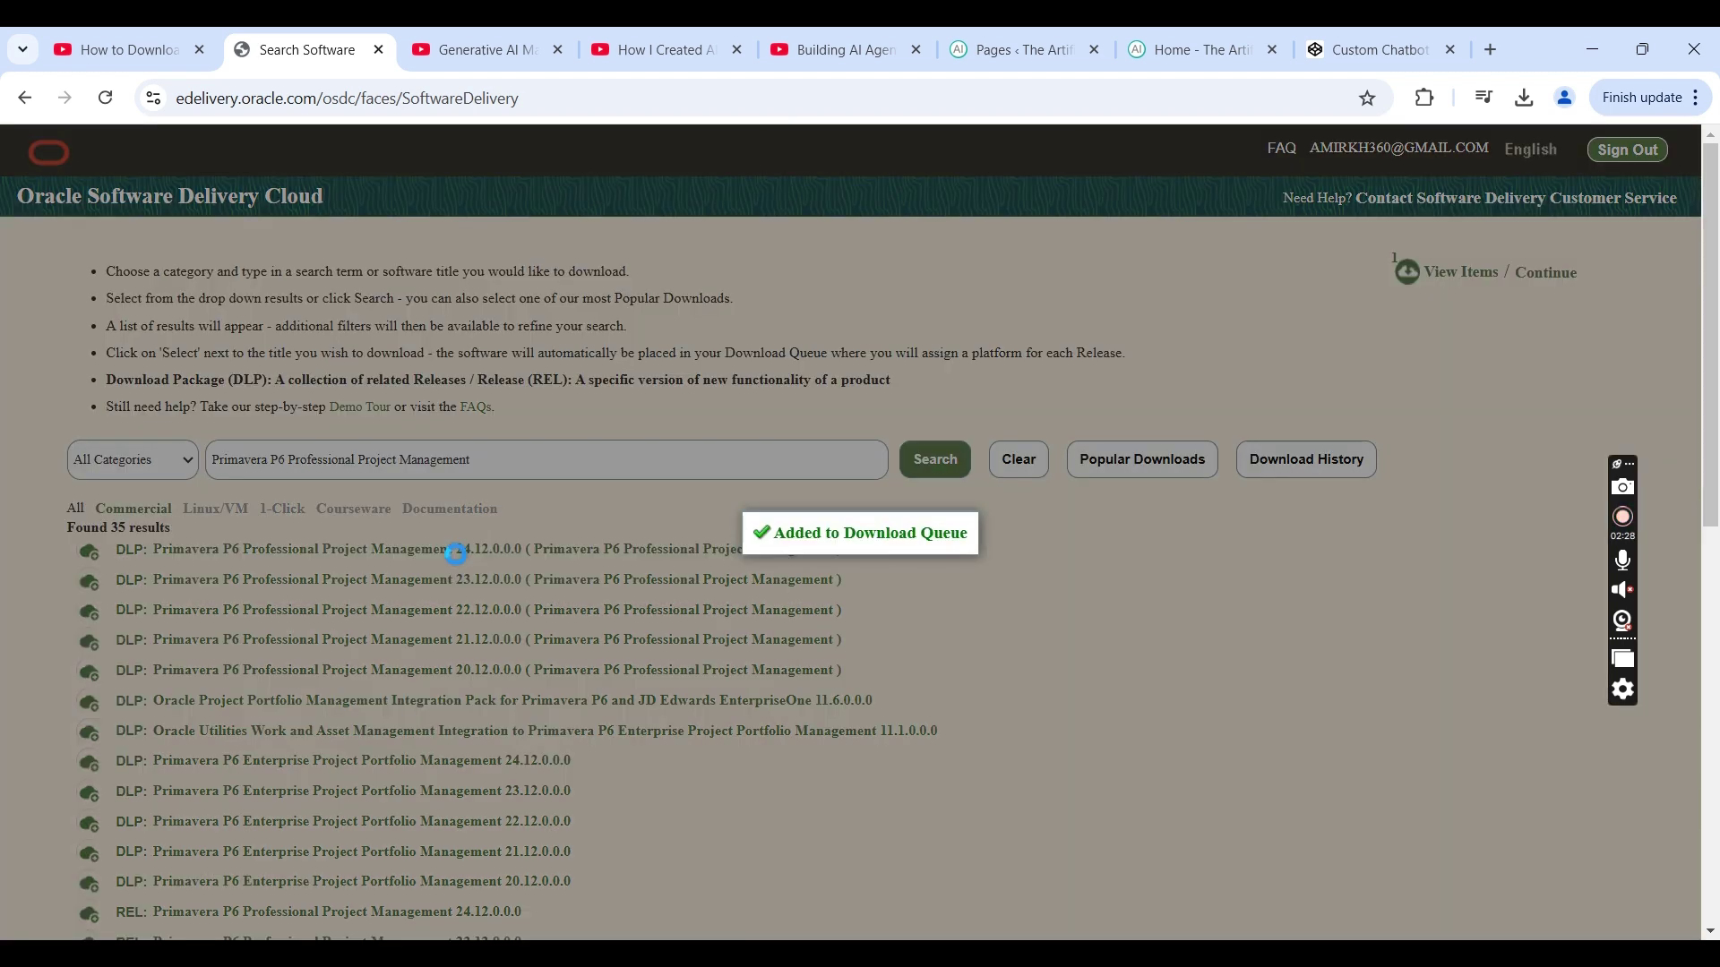
{"action": "scroll", "coordinate": [1101, 537], "scroll_direction": "down", "scroll_amount": 5}
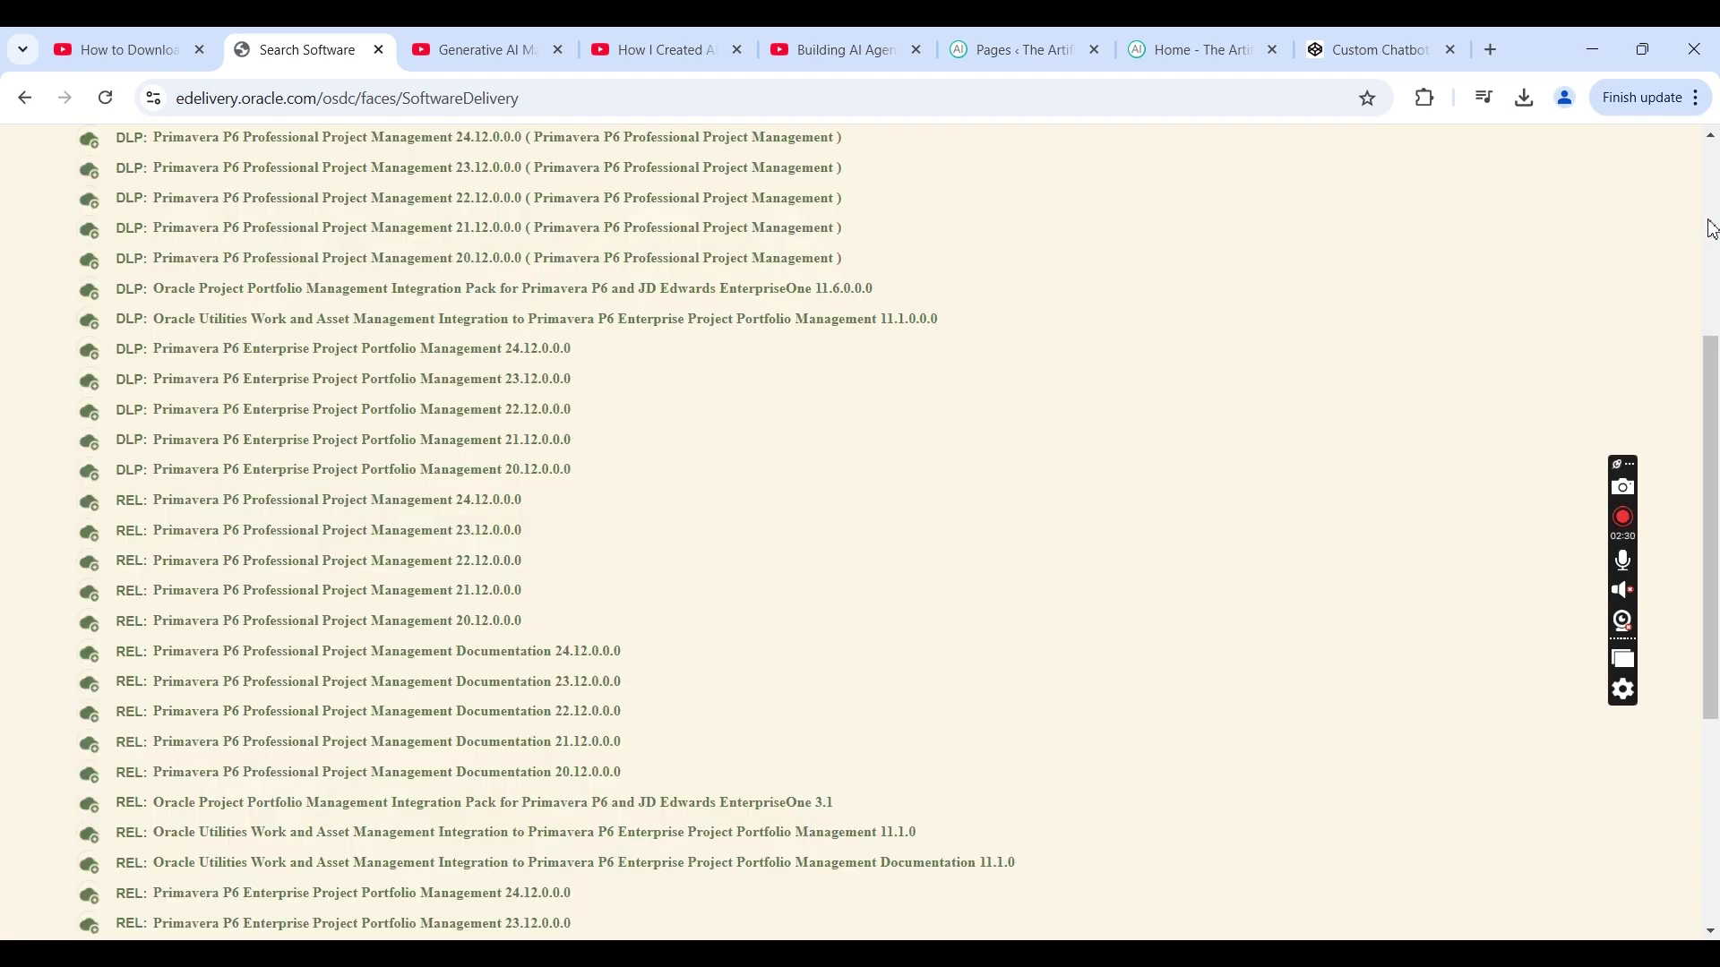
{"action": "scroll", "coordinate": [1652, 251], "scroll_direction": "up", "scroll_amount": 5}
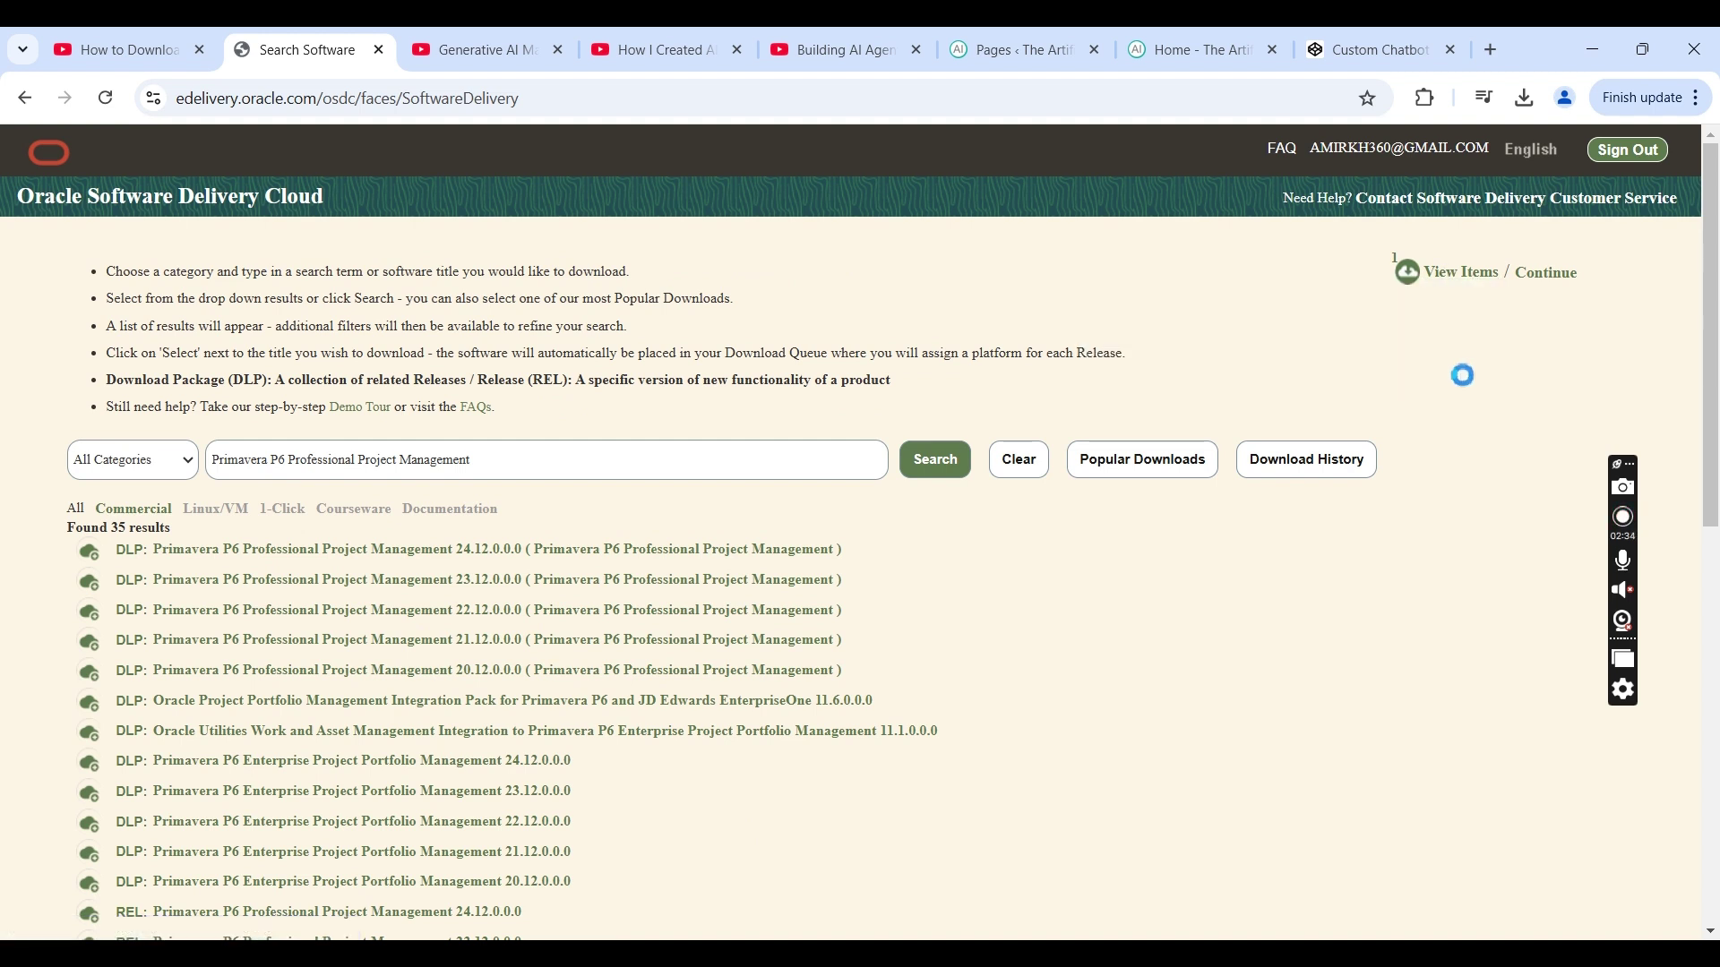
{"action": "mouse_move", "coordinate": [1465, 282]}
{"action": "left_click", "coordinate": [1561, 288]}
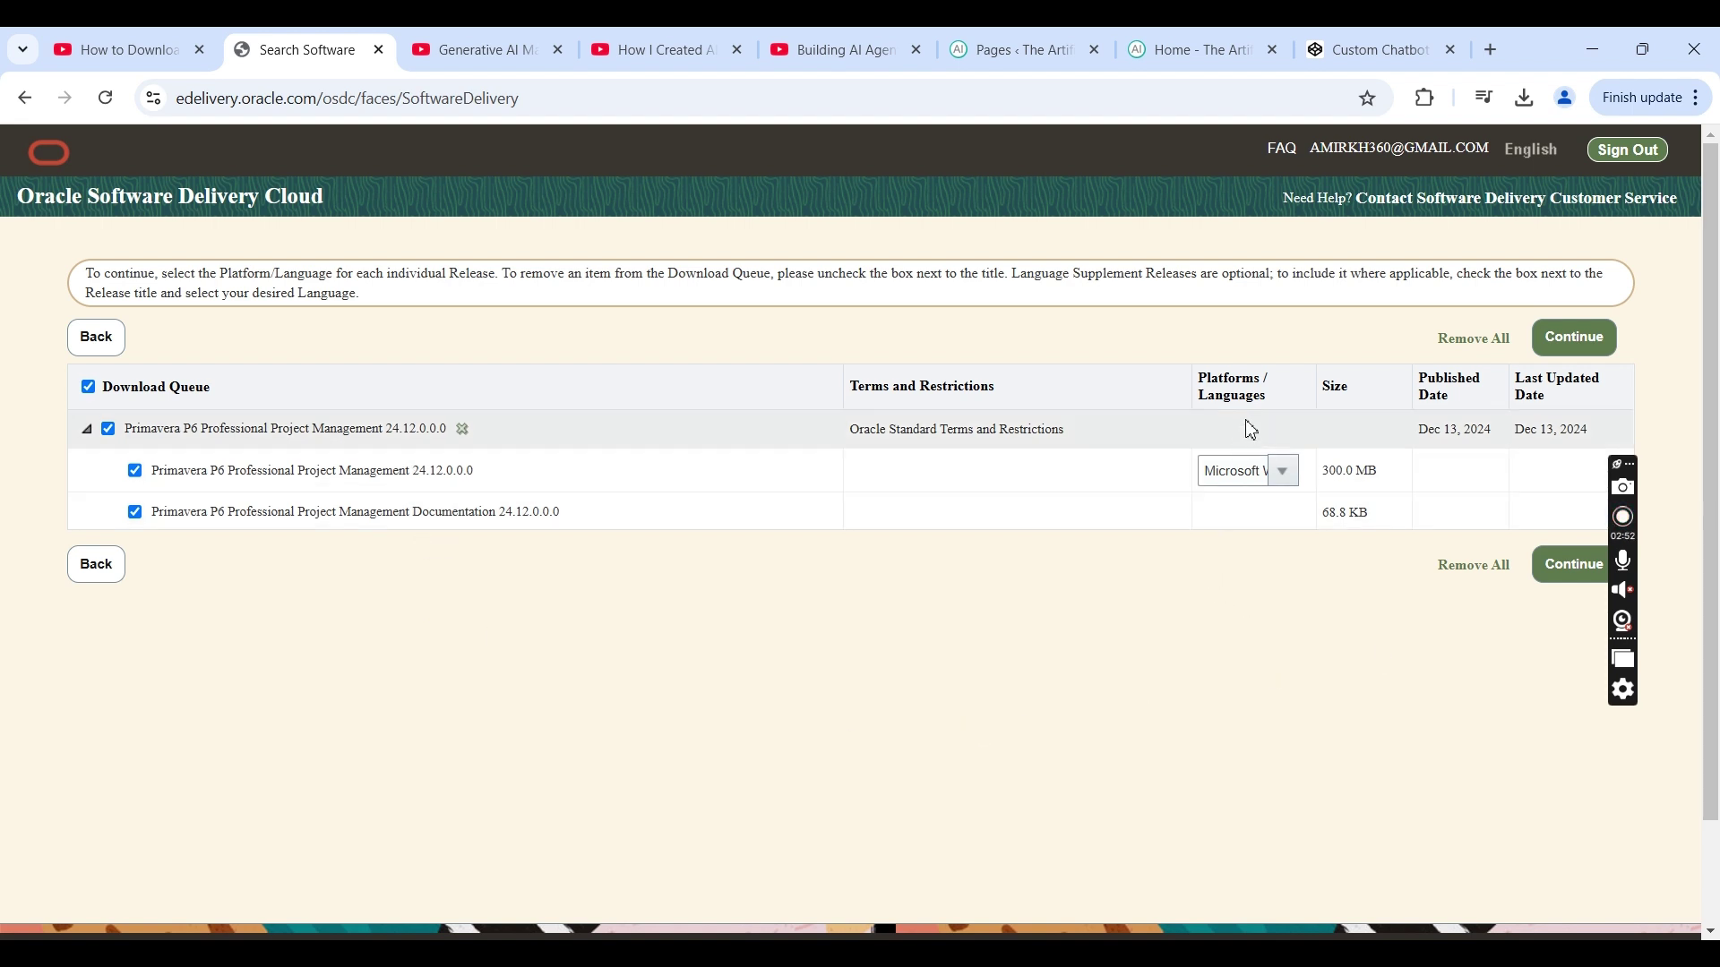
Keep Microsoft Windows x64 as the platform and proceed to the license terms
{"action": "left_click", "coordinate": [1247, 476]}
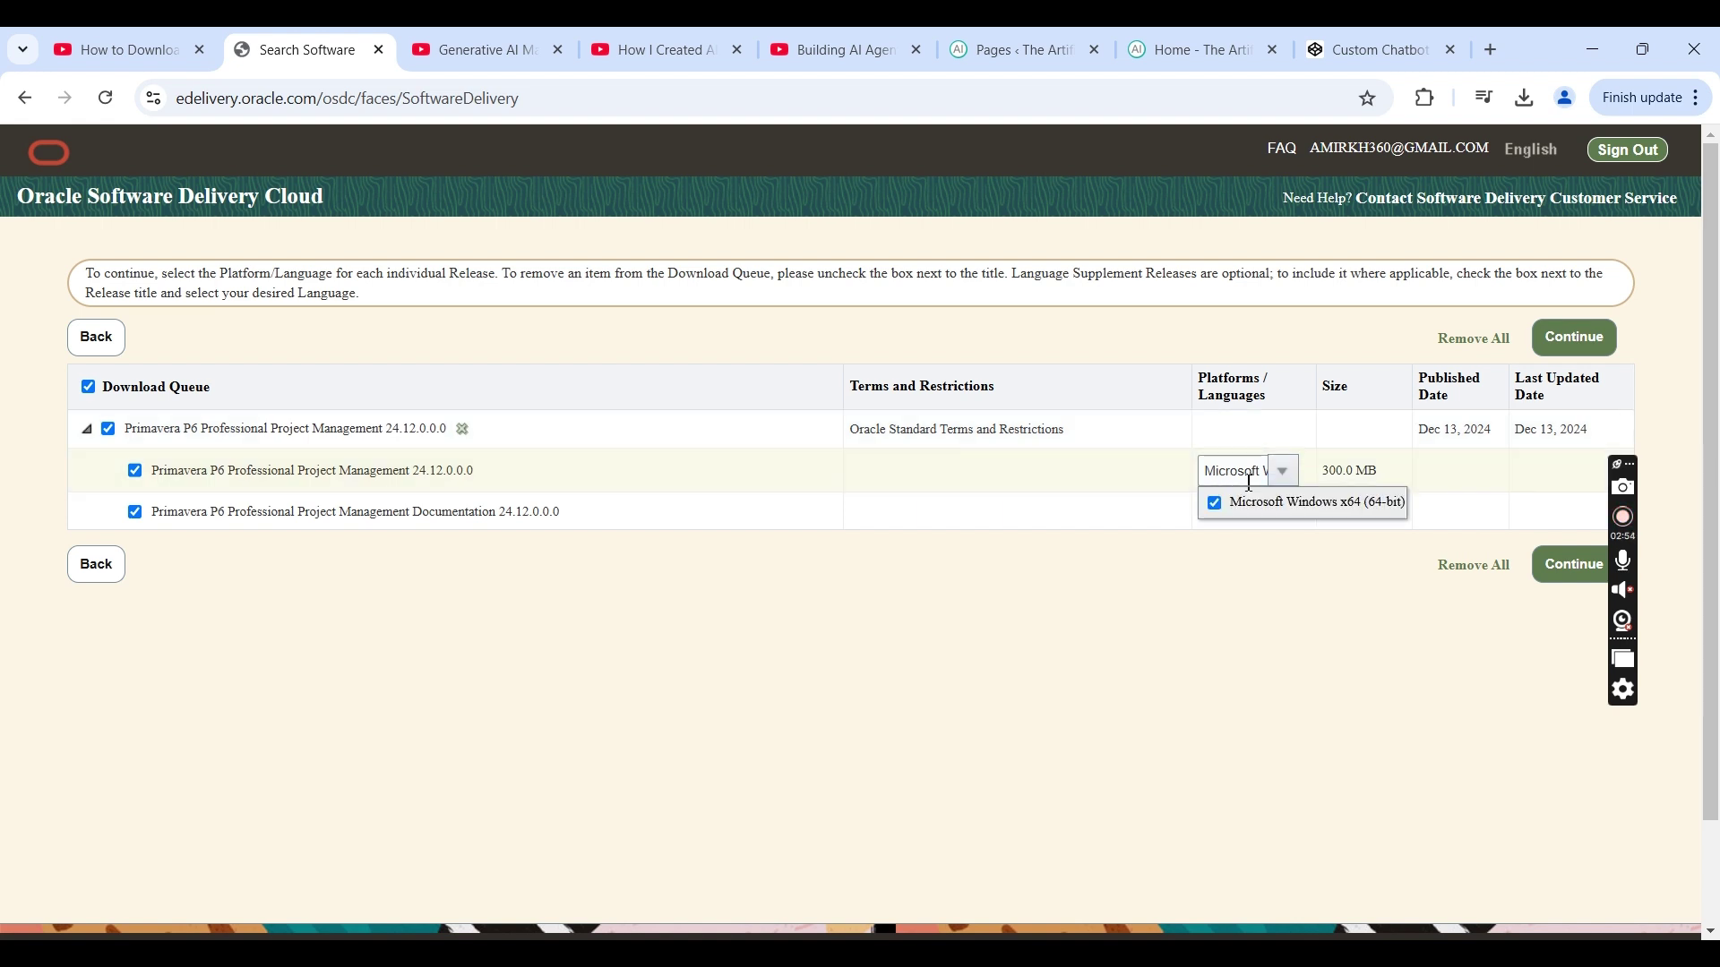
{"action": "left_click", "coordinate": [1330, 577]}
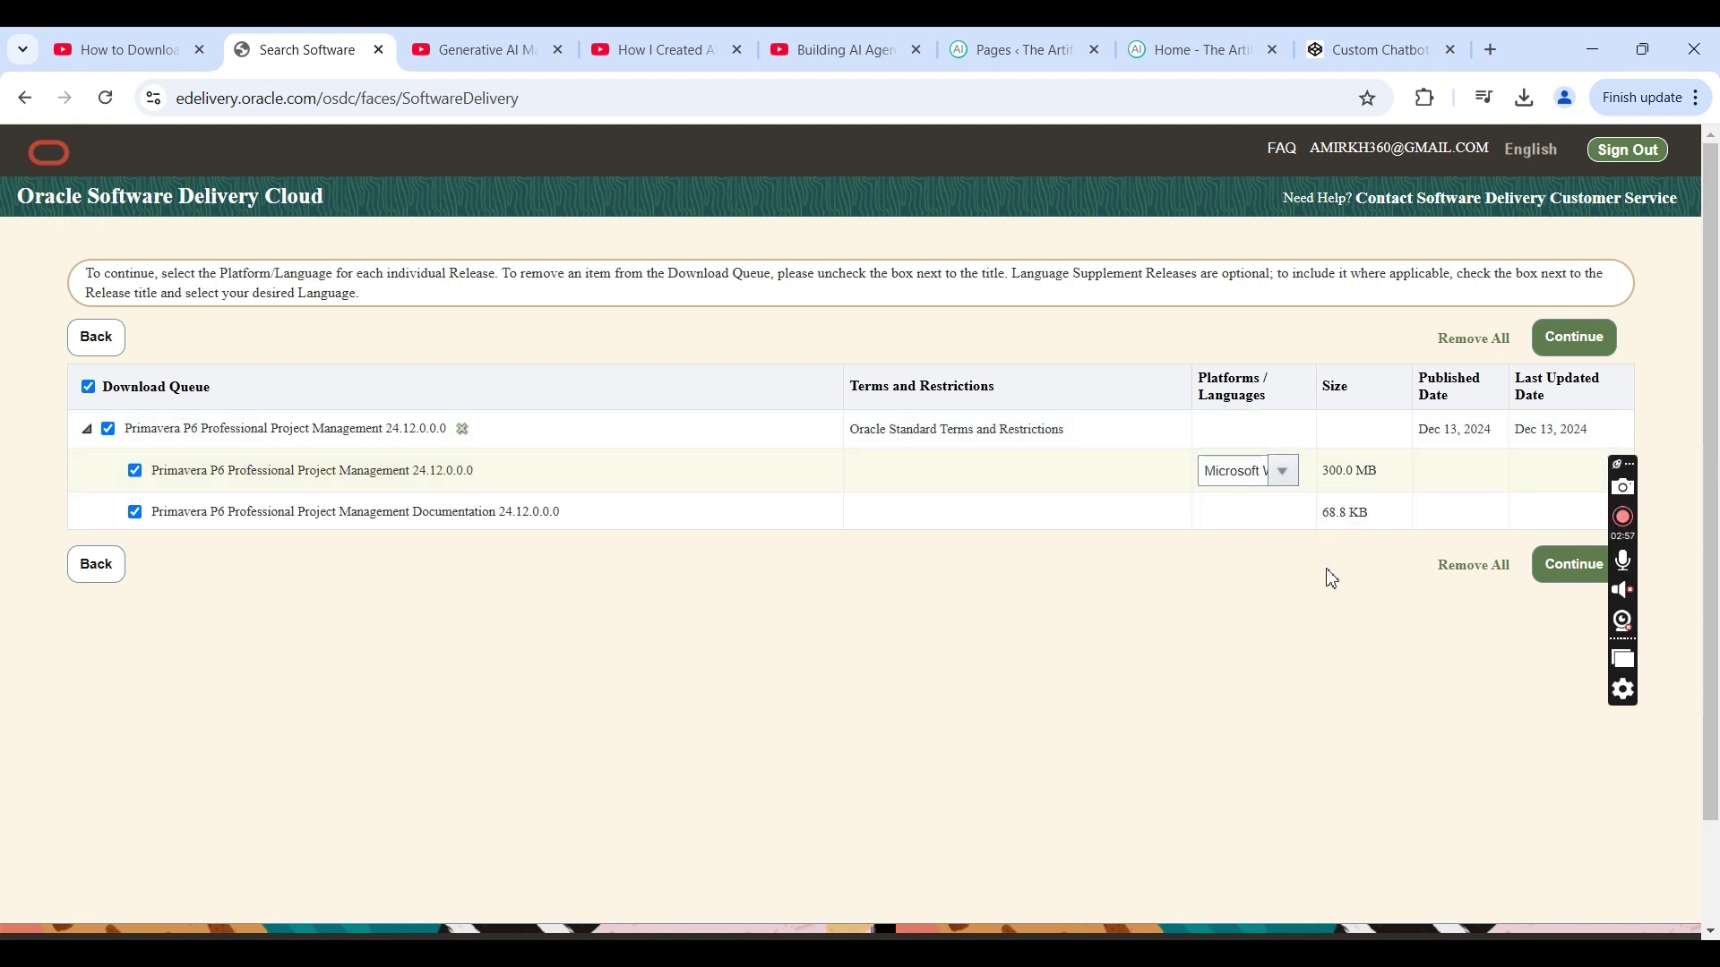
{"action": "left_click", "coordinate": [1573, 566]}
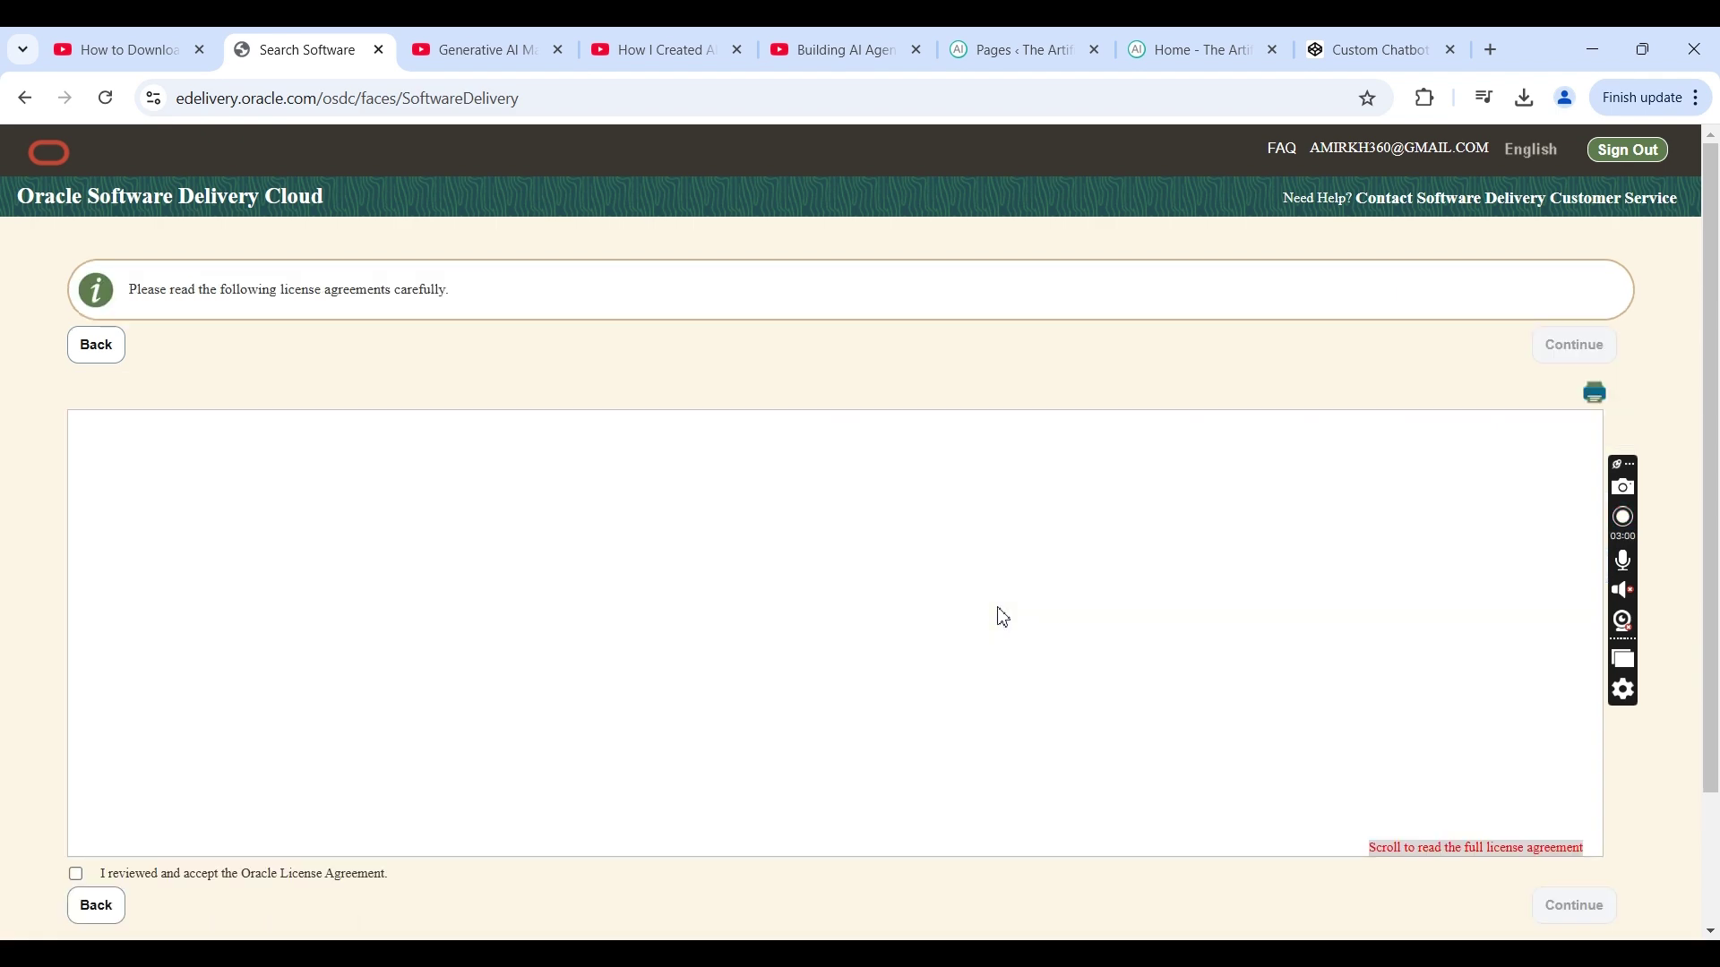
Accept the Oracle License Agreement and continue to the four-file, 300.0 MB list
{"action": "left_click", "coordinate": [76, 873]}
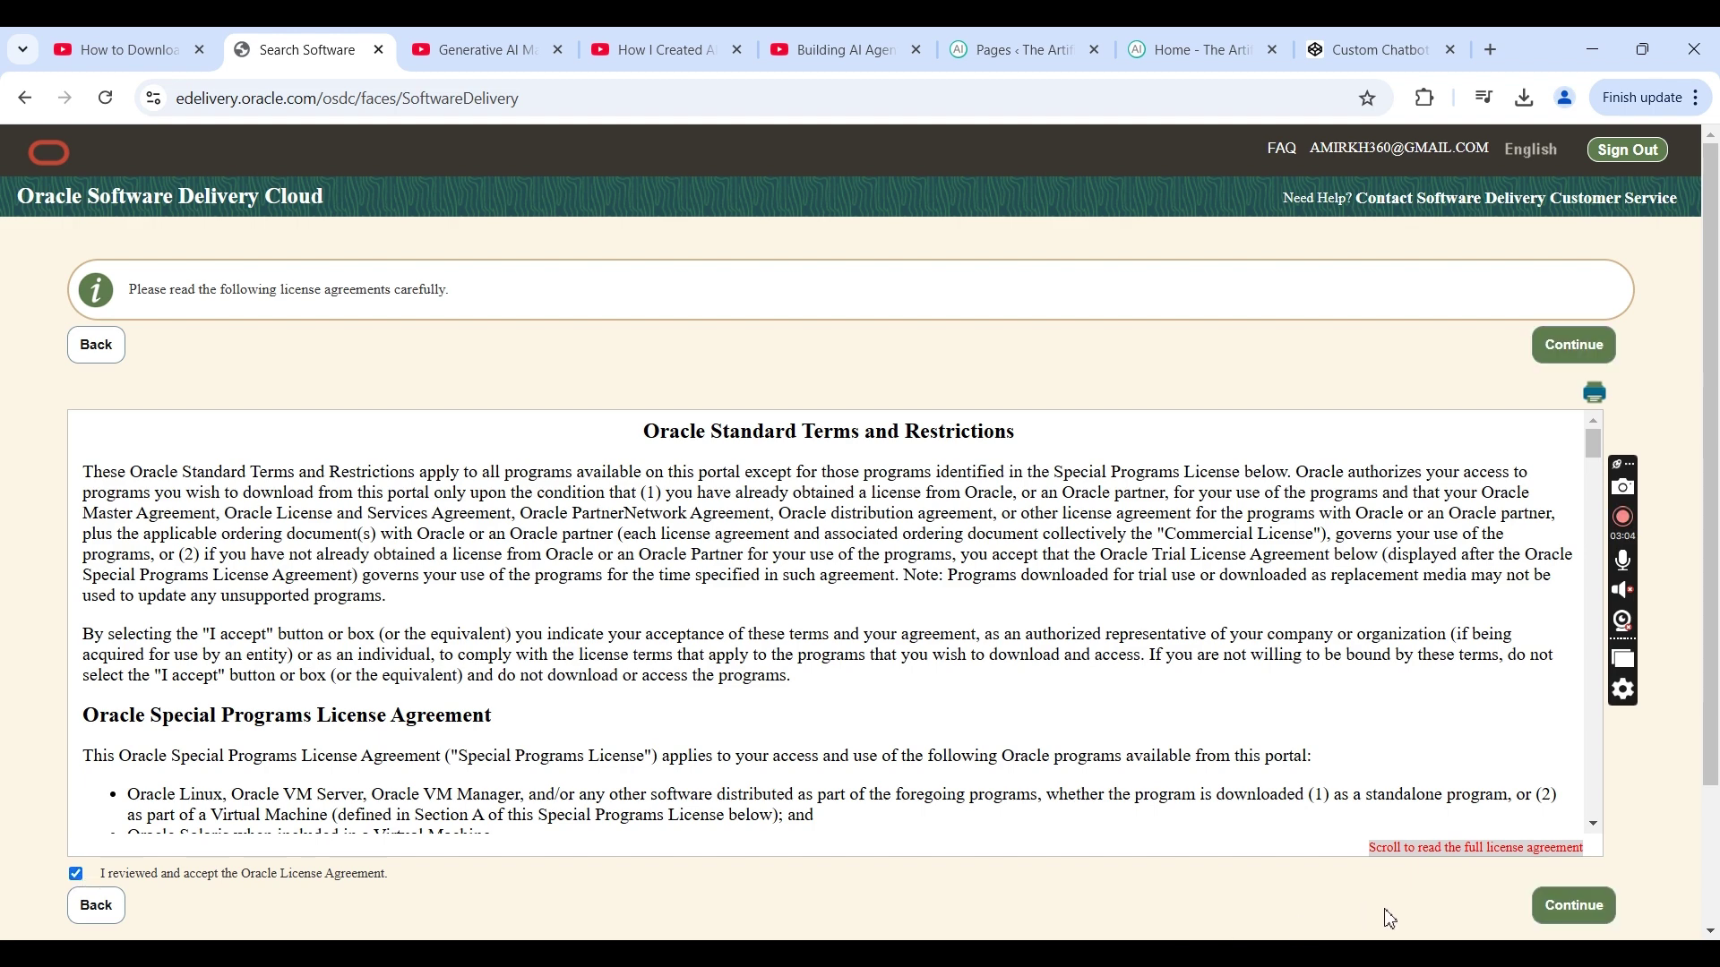
{"action": "left_click", "coordinate": [1583, 917]}
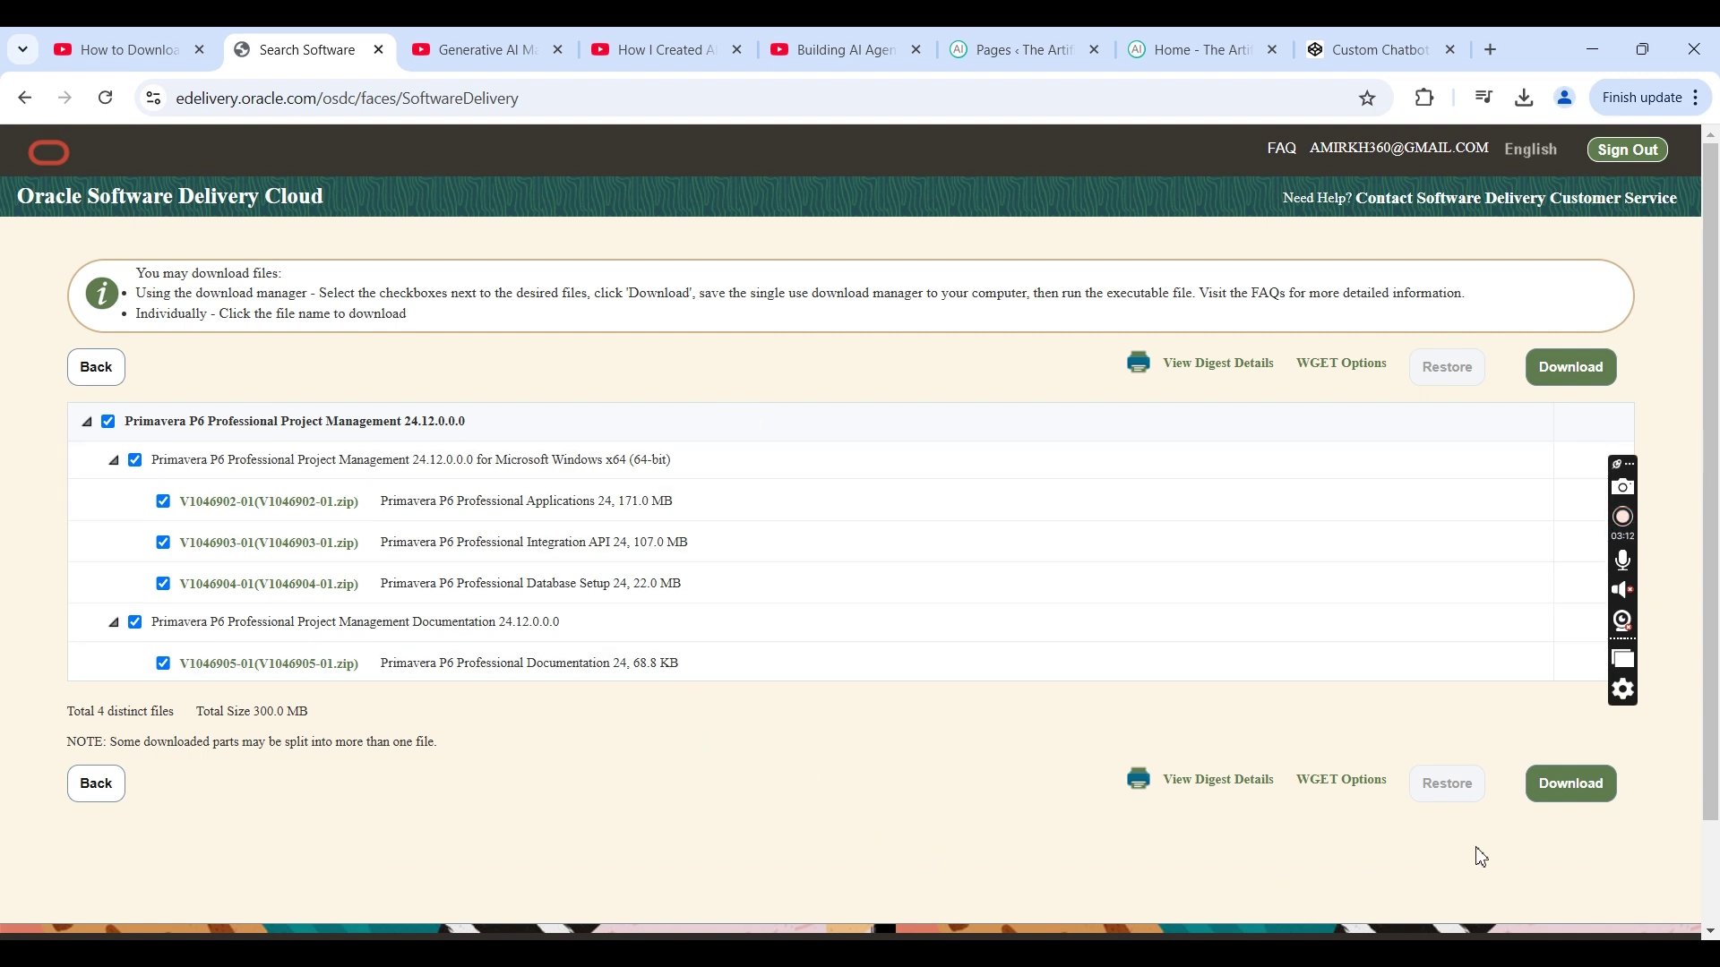
Download the Oracle_SSN_DLM_01311137.exe download manager and show it in the Downloads folder
{"action": "left_click", "coordinate": [1597, 786]}
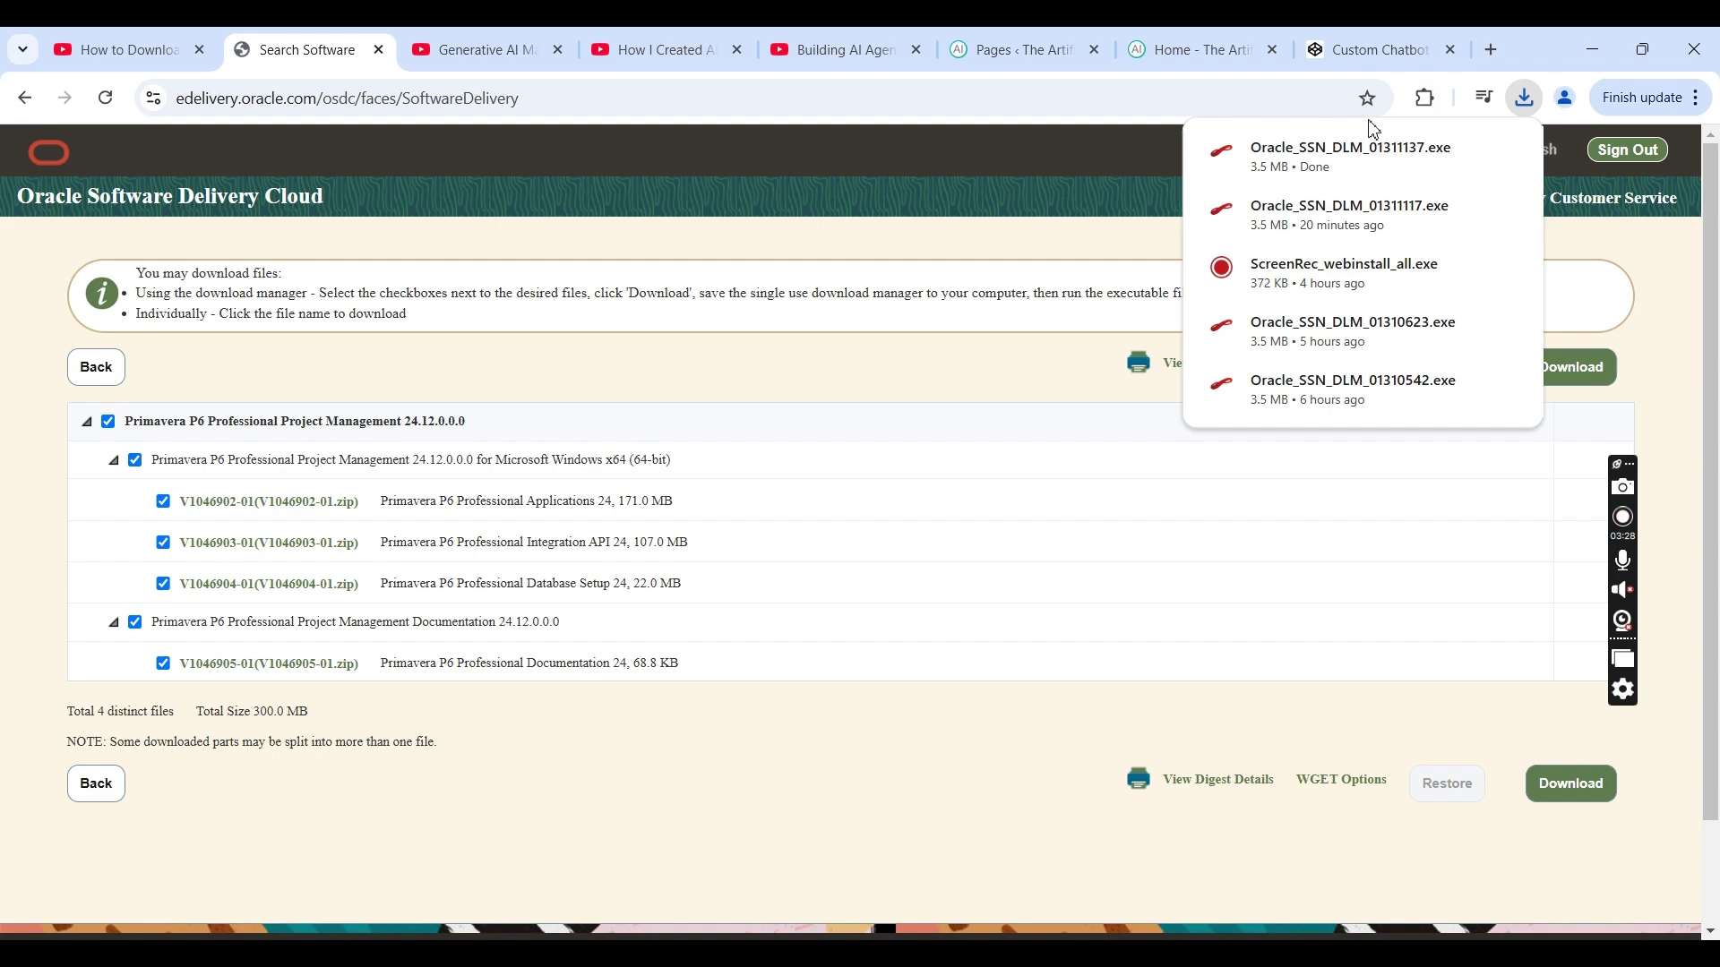
{"action": "mouse_move", "coordinate": [1368, 161]}
{"action": "left_click", "coordinate": [1464, 152]}
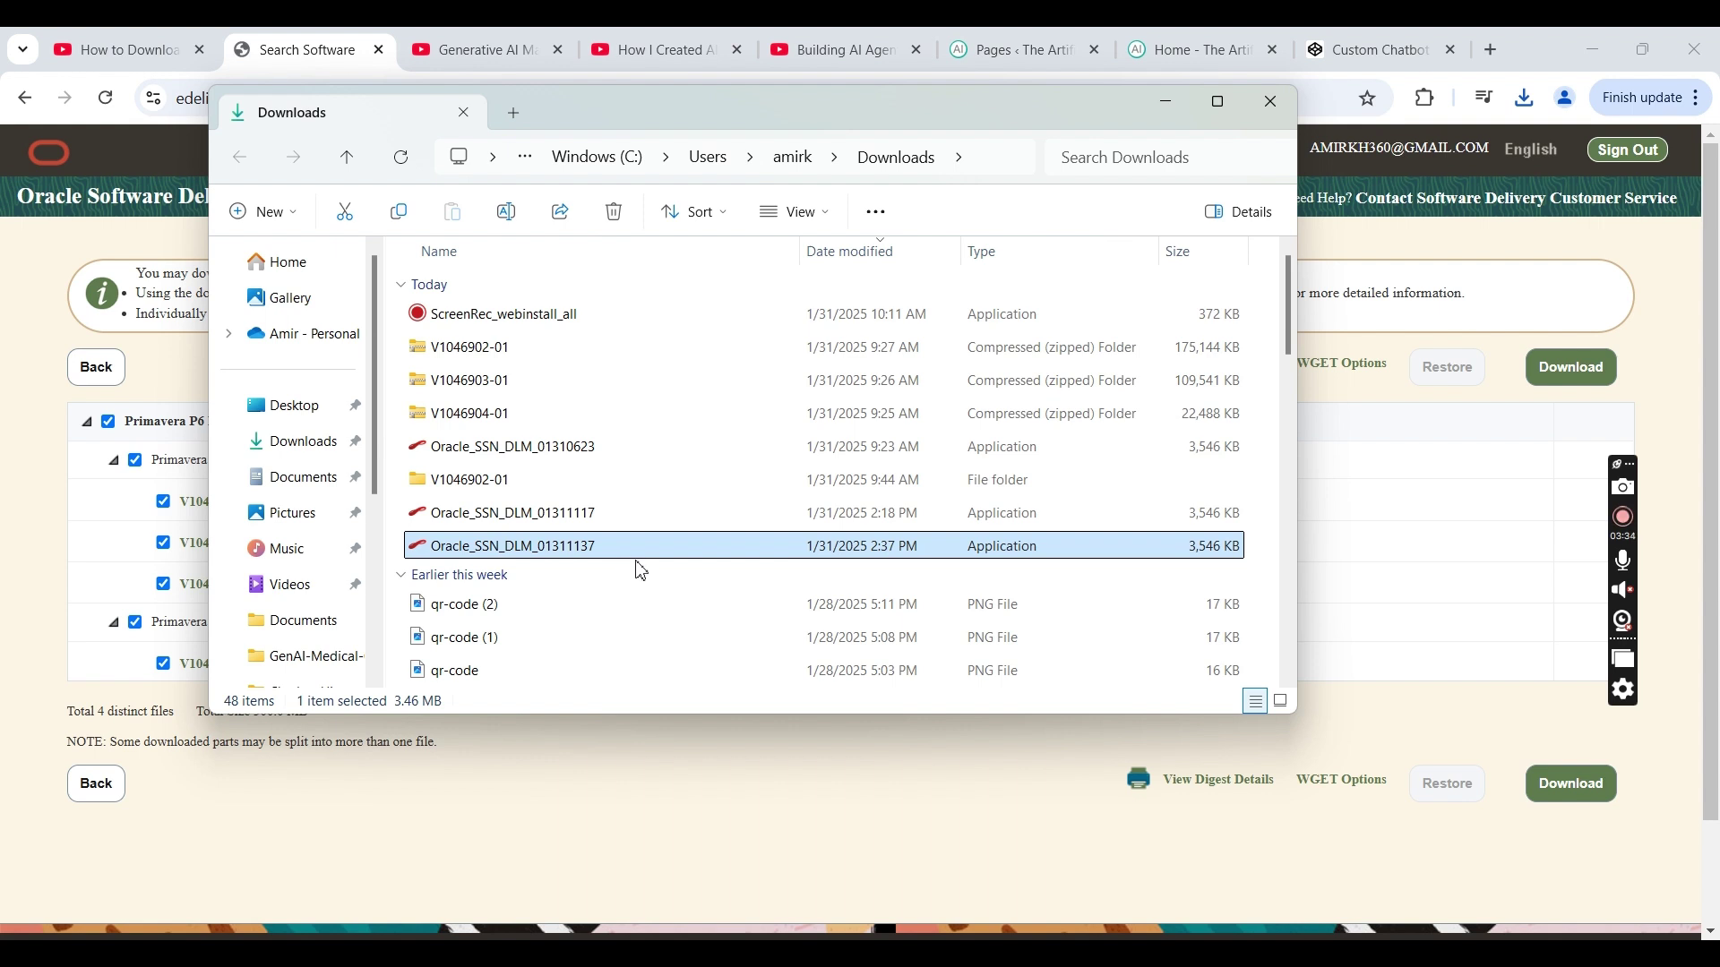
Run Oracle_SSN_DLM_01311137 from the Downloads folder to open its Download Location page
{"action": "double_click", "coordinate": [533, 557]}
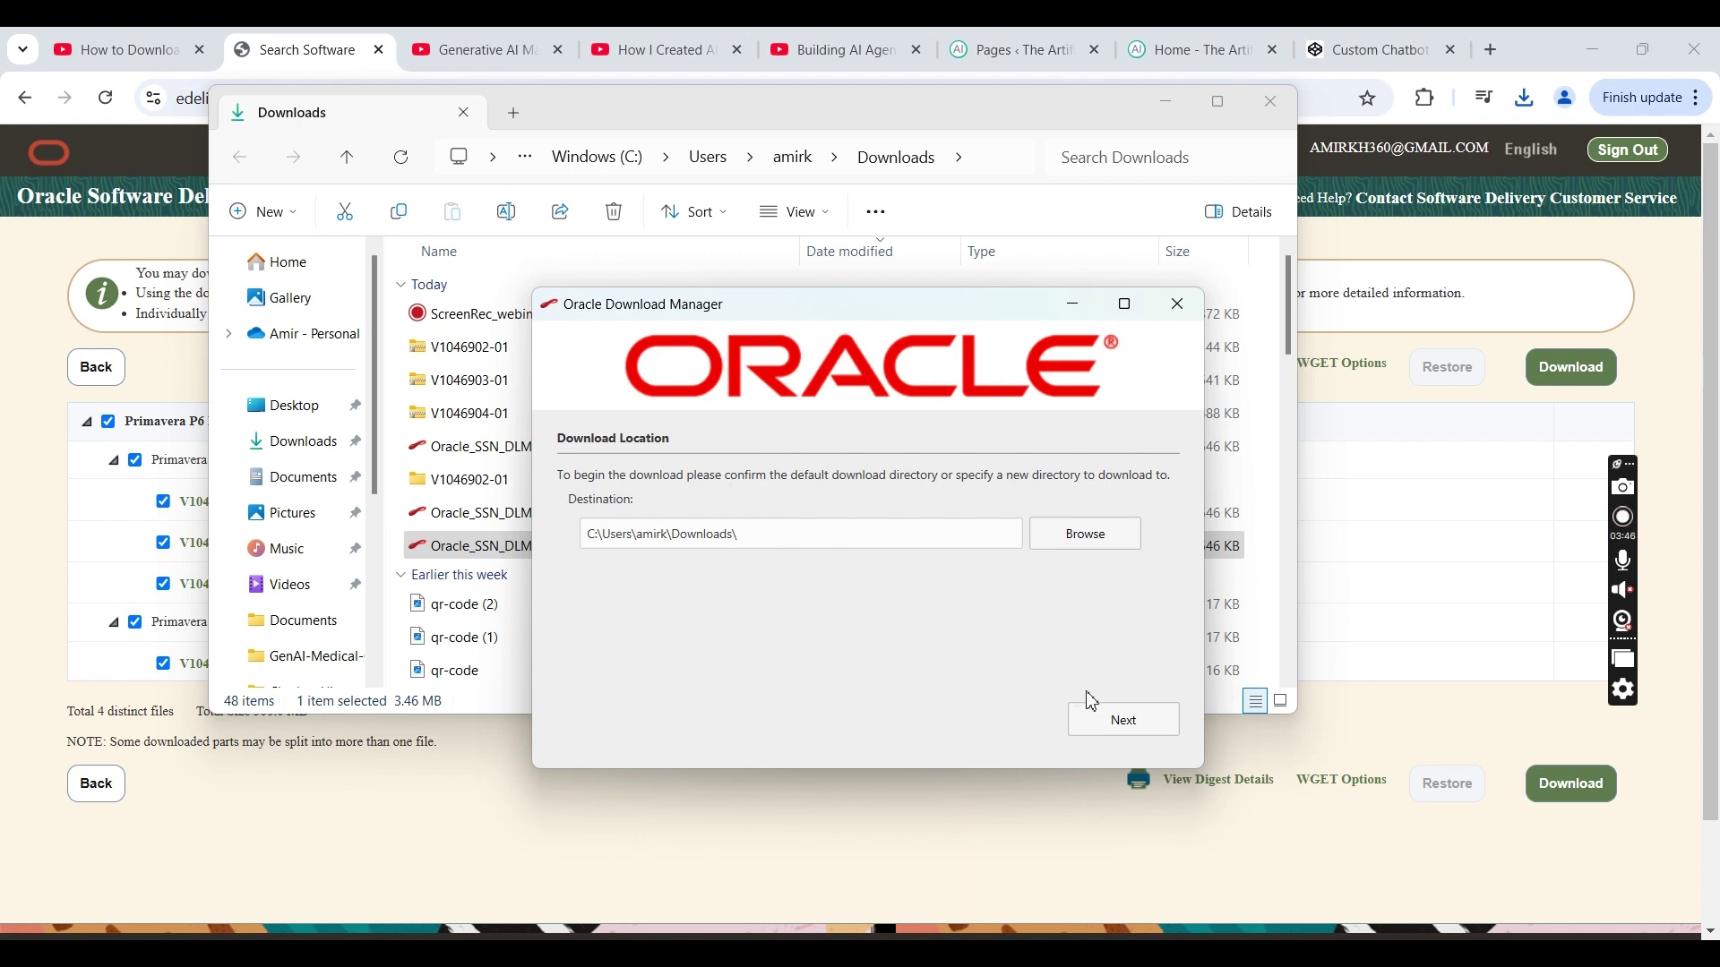
Download the Primavera zips to C:\Users\amirk\Downloads\ and select one in File Explorer
{"action": "left_click", "coordinate": [1115, 726]}
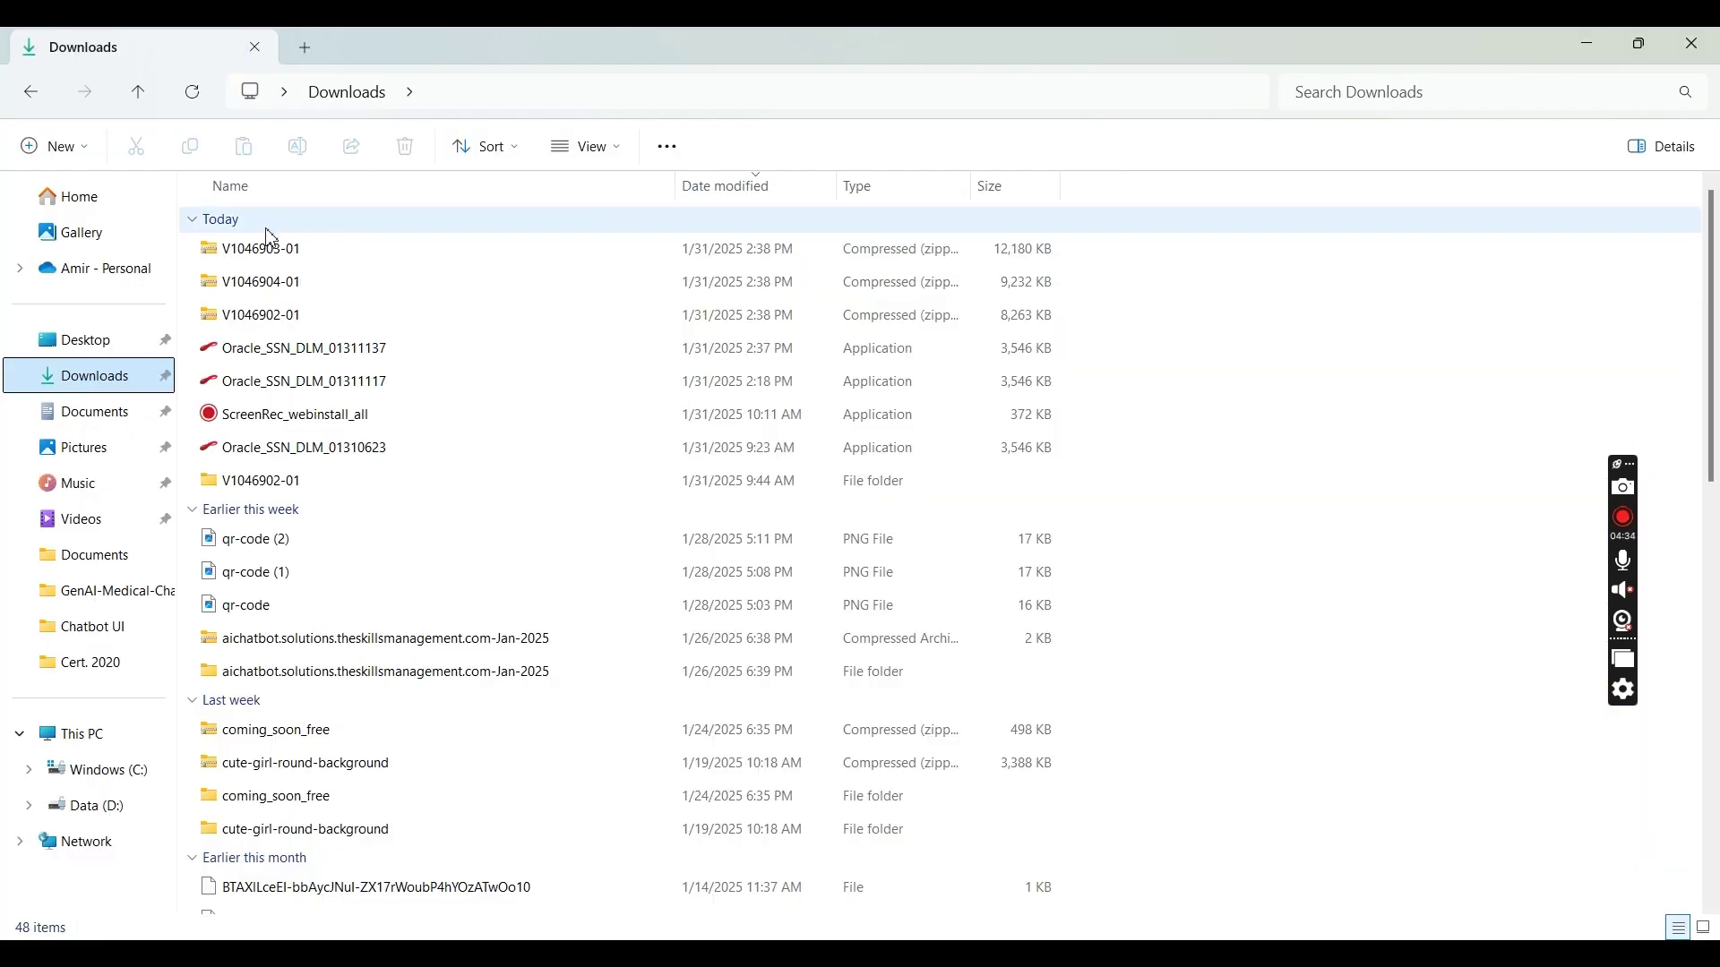
{"action": "left_click", "coordinate": [312, 255]}
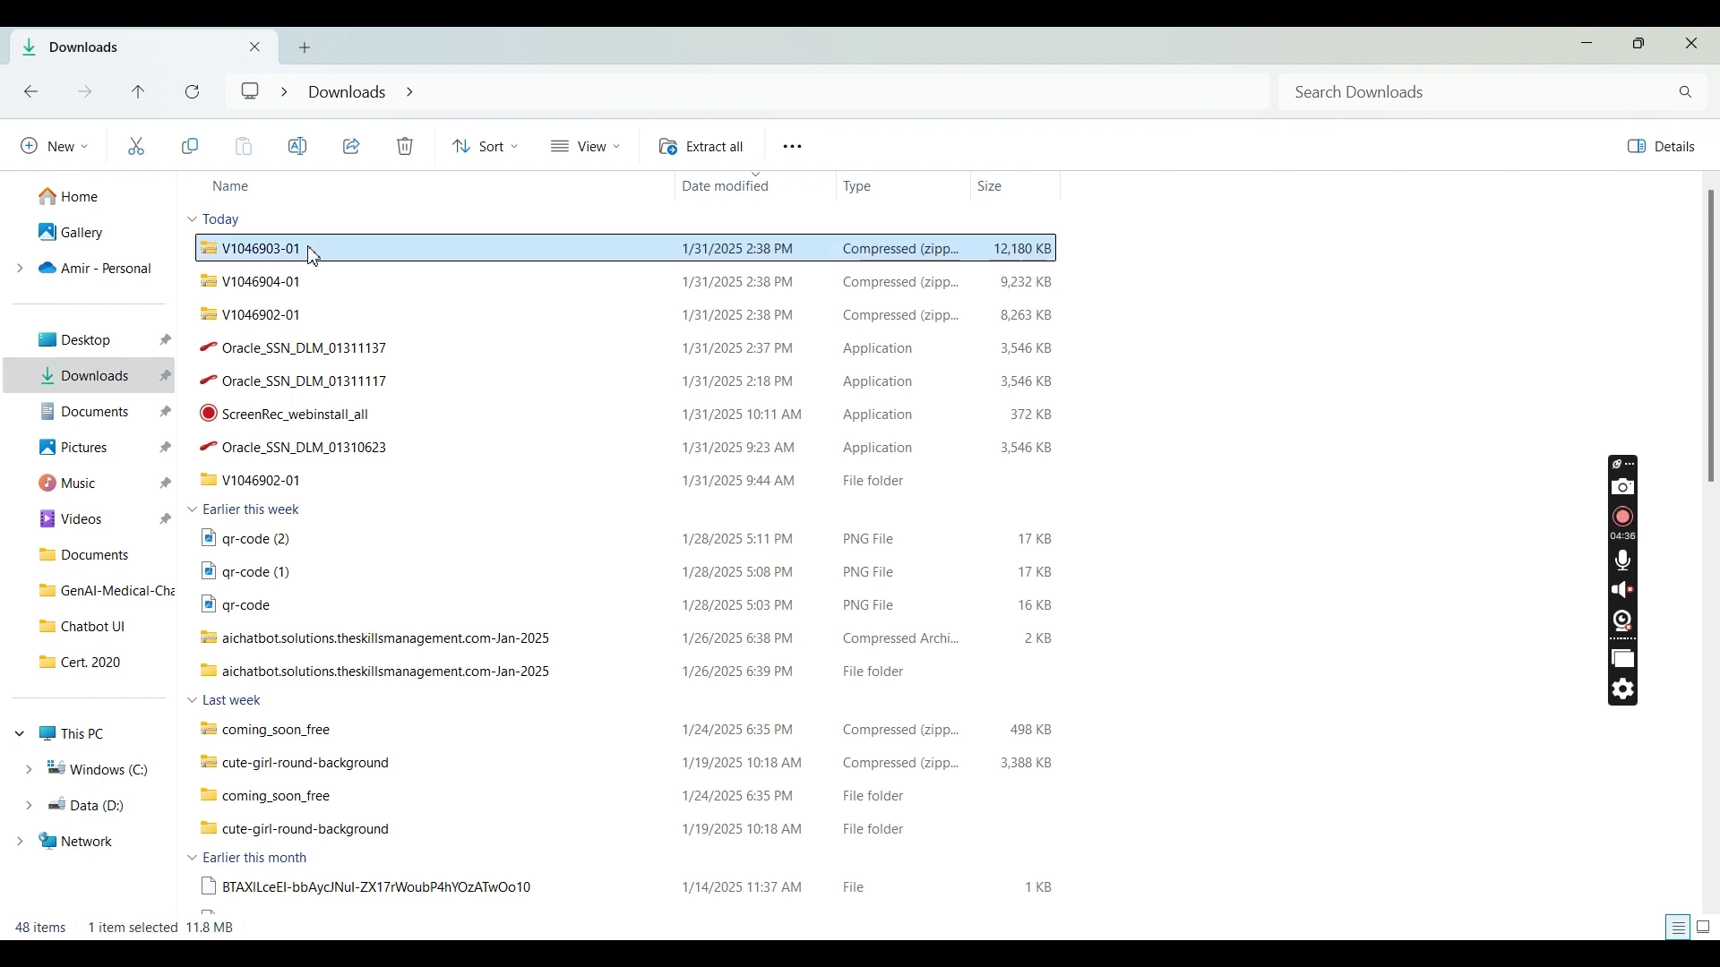
Check the sizes of V1046903-01, V1046904-01 and V1046902-01, then return to Chrome
{"action": "key", "text": "Down"}
{"action": "key", "text": "Down"}
{"action": "key", "text": "Up"}
{"action": "key", "text": "Up"}
{"action": "key", "text": "Down"}
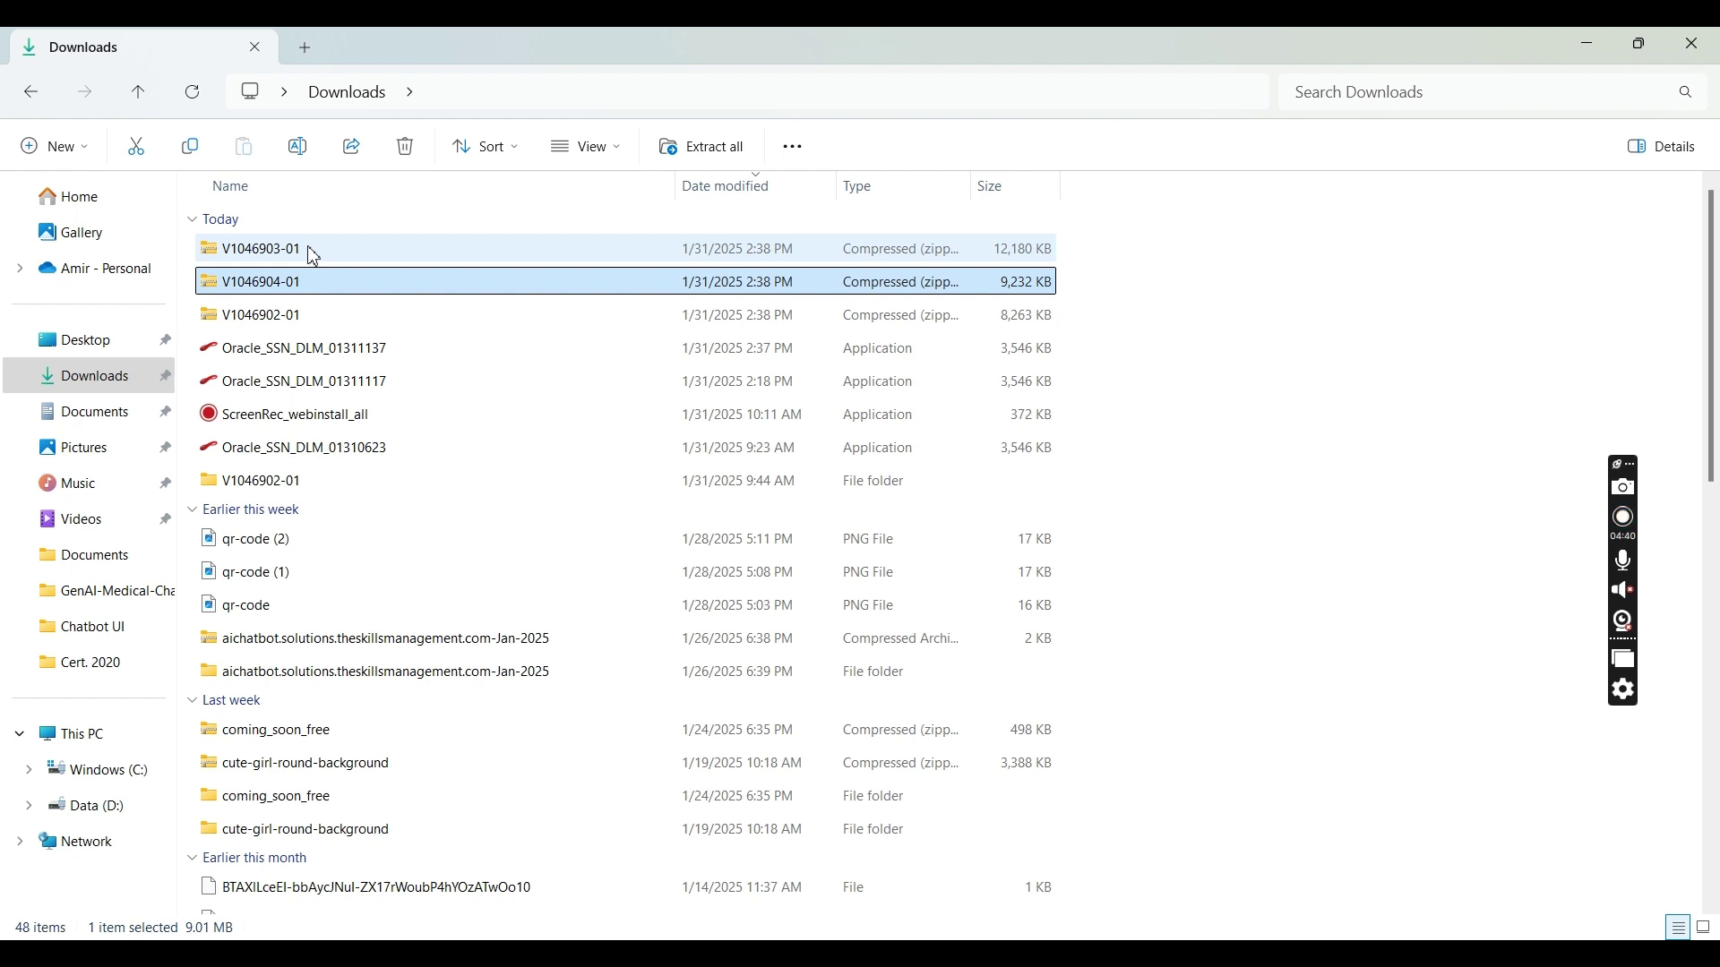
{"action": "key", "text": "Down"}
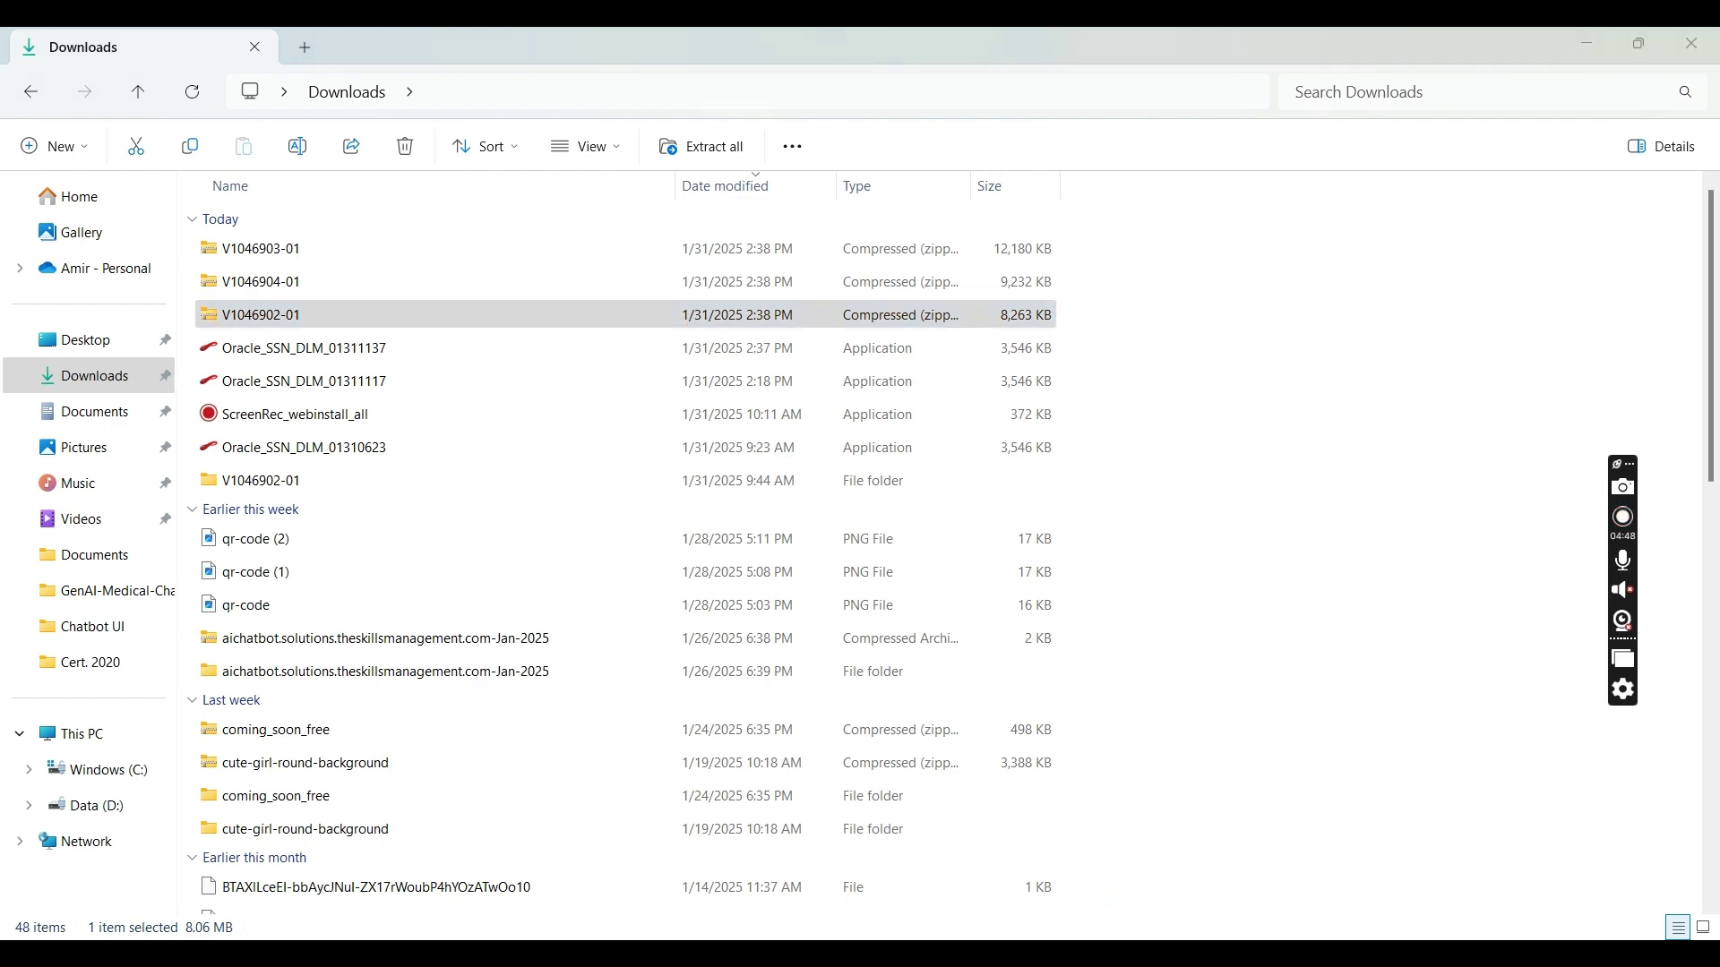
{"action": "key", "text": "alt+Tab"}
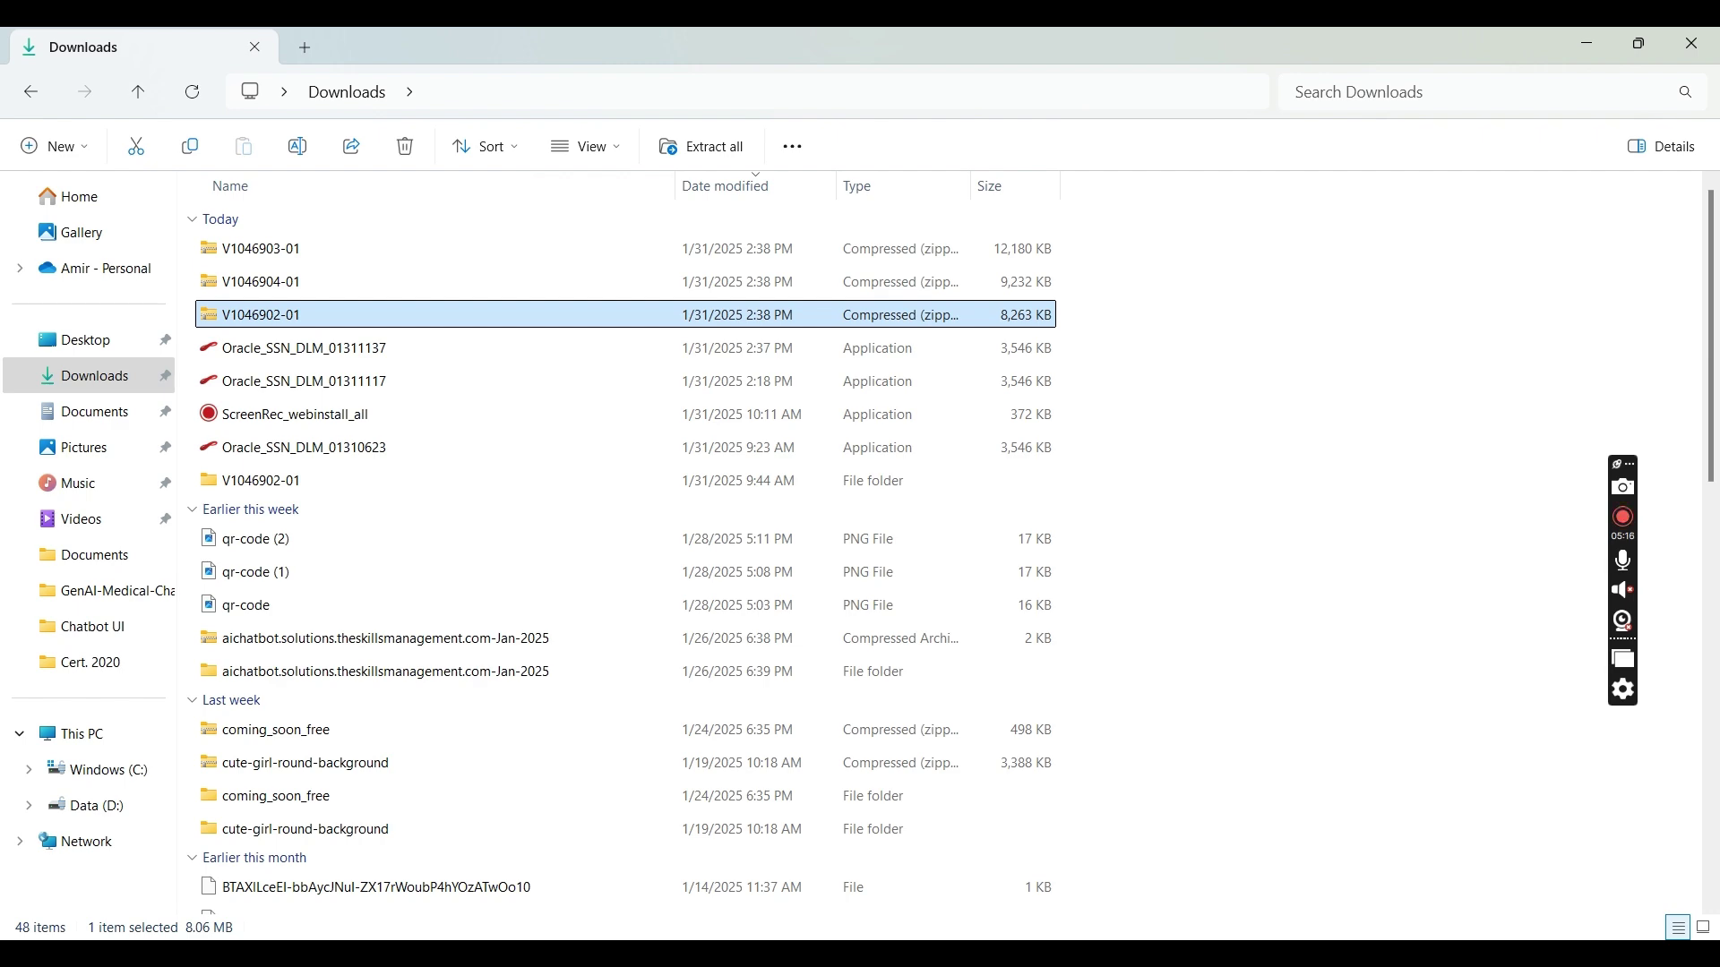
{"action": "key", "text": "alt+Tab"}
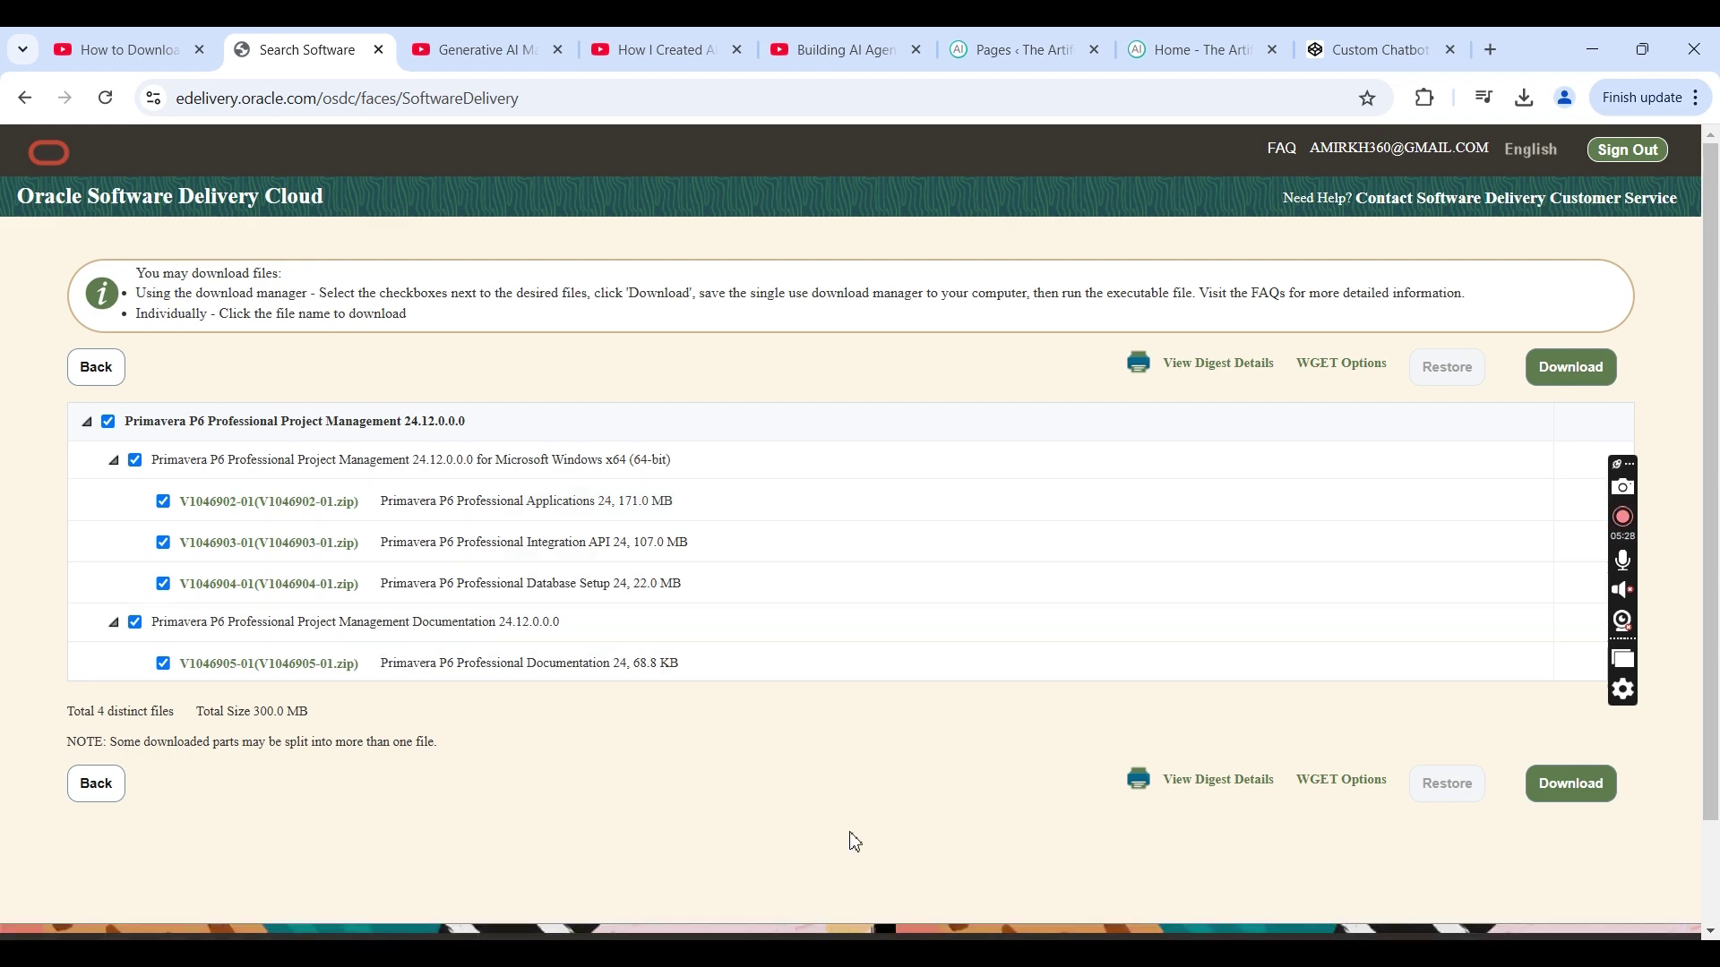
Return from Chrome to the Downloads folder showing the 8,263 KB V1046902-01 zip
{"action": "key", "text": "alt+Tab"}
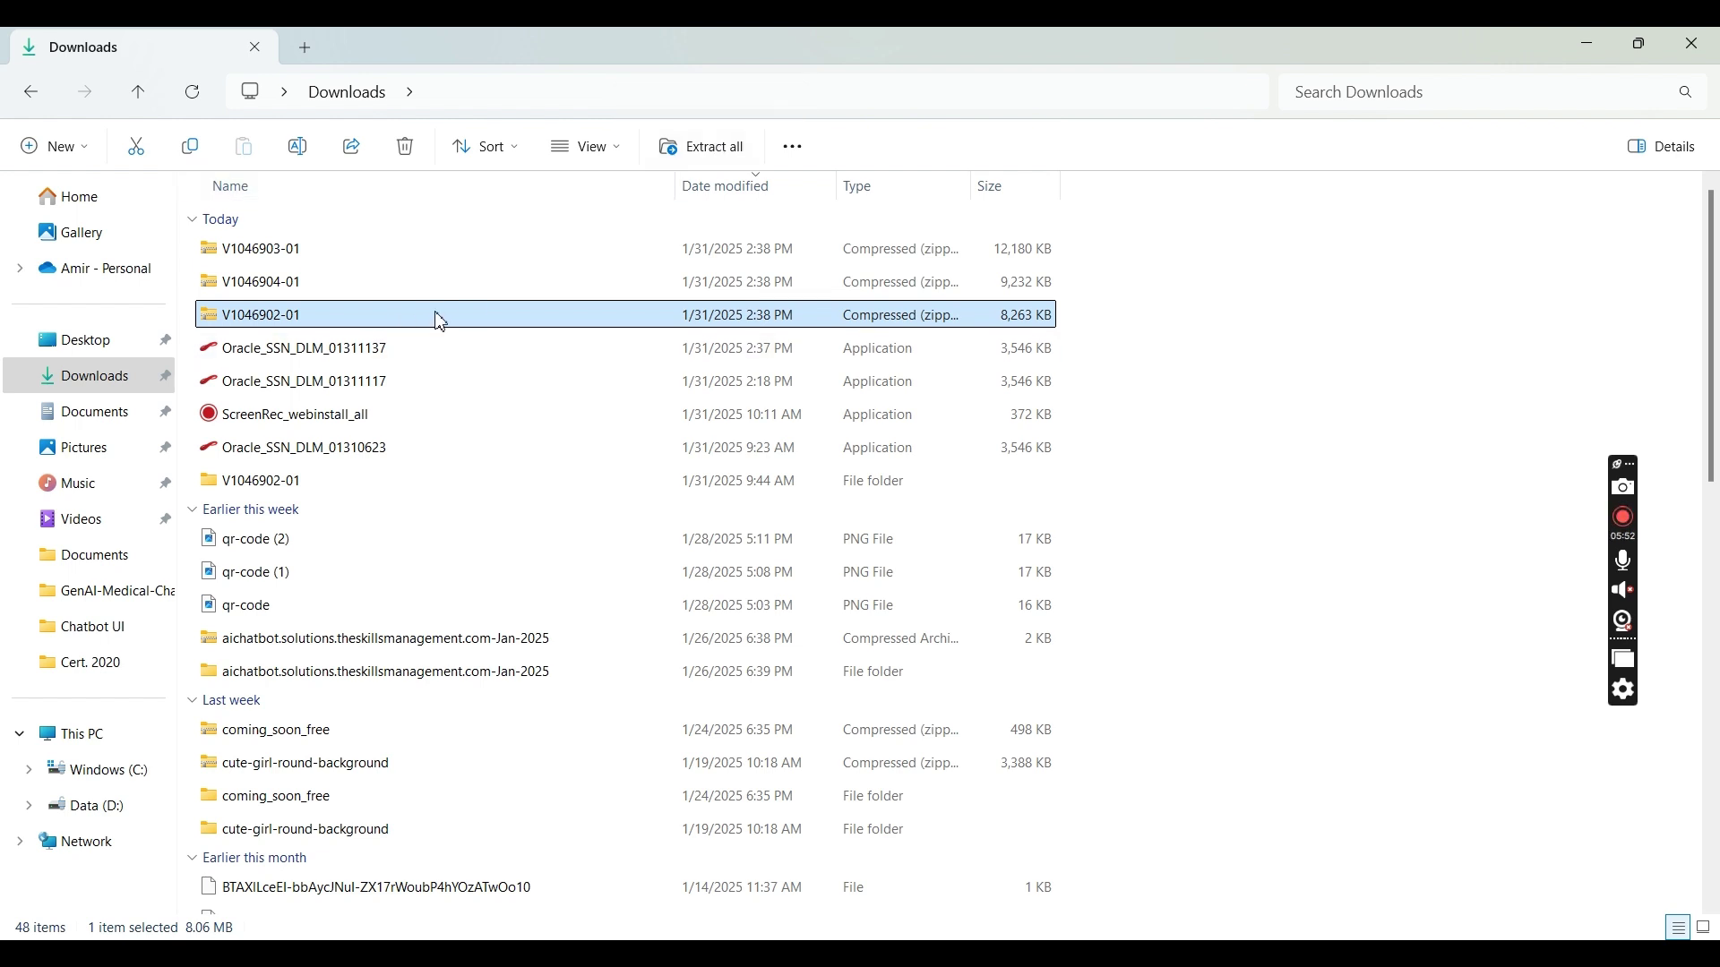
Browse into V1046902-01, then P6_Pro_R2412, then the extracted P6ProfessionalSetup folder
{"action": "left_click", "coordinate": [266, 488]}
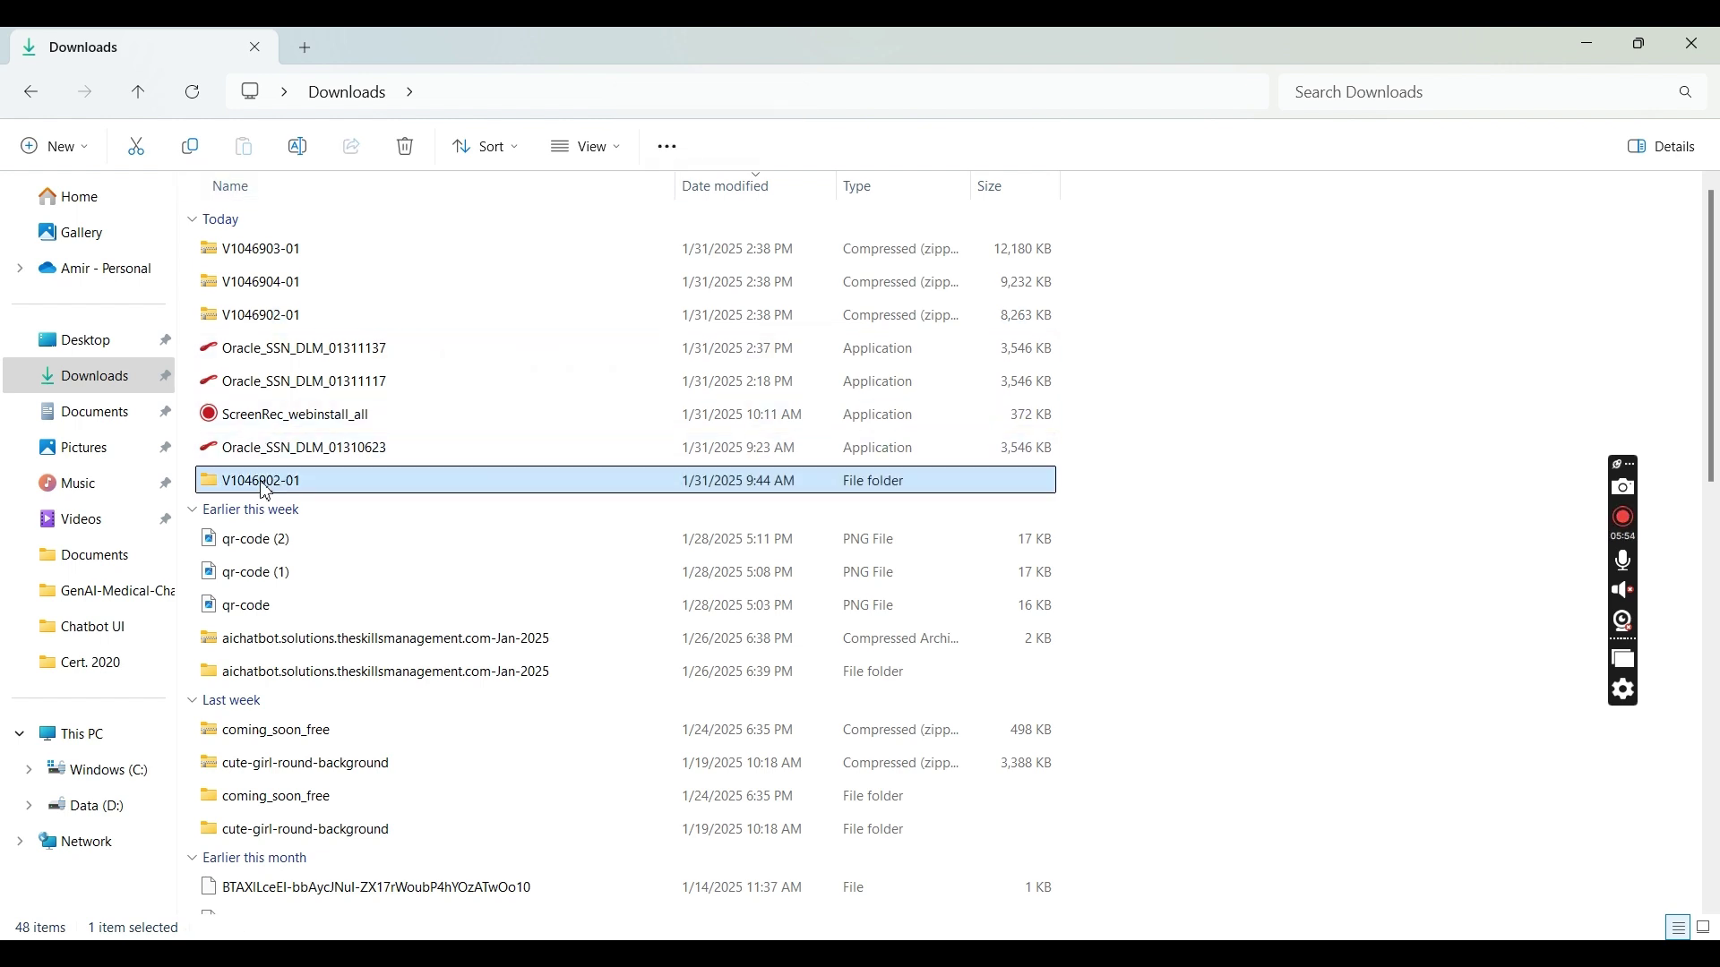
{"action": "mouse_move", "coordinate": [304, 488]}
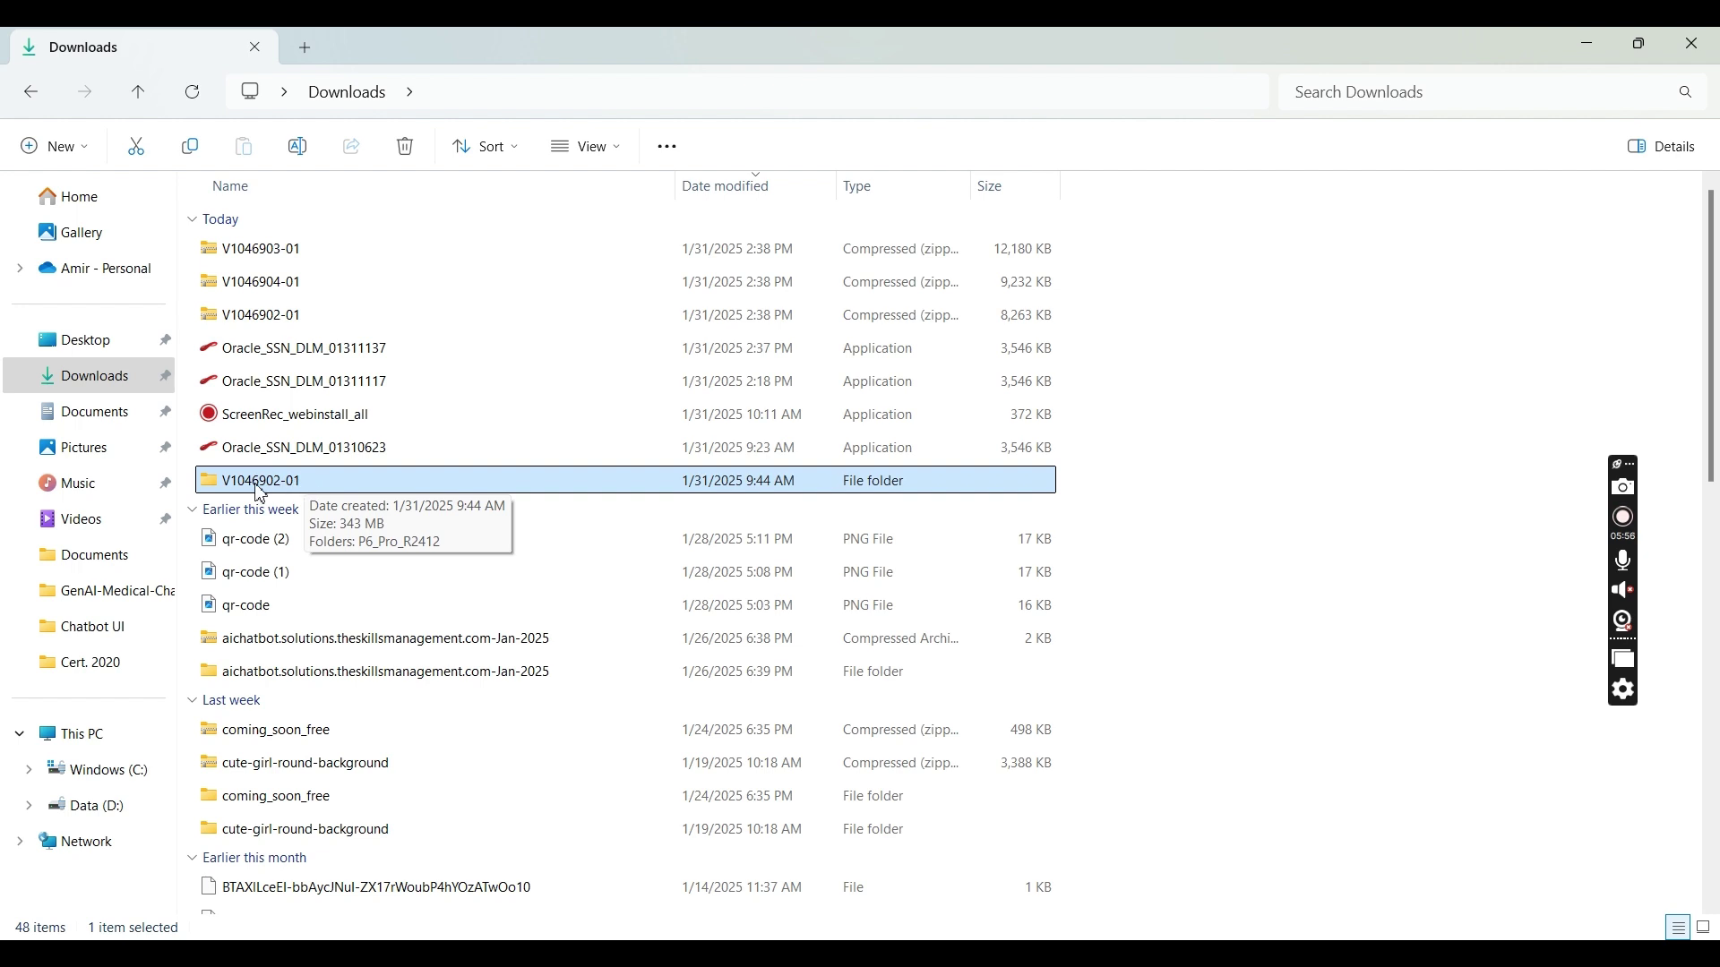
{"action": "double_click", "coordinate": [371, 488]}
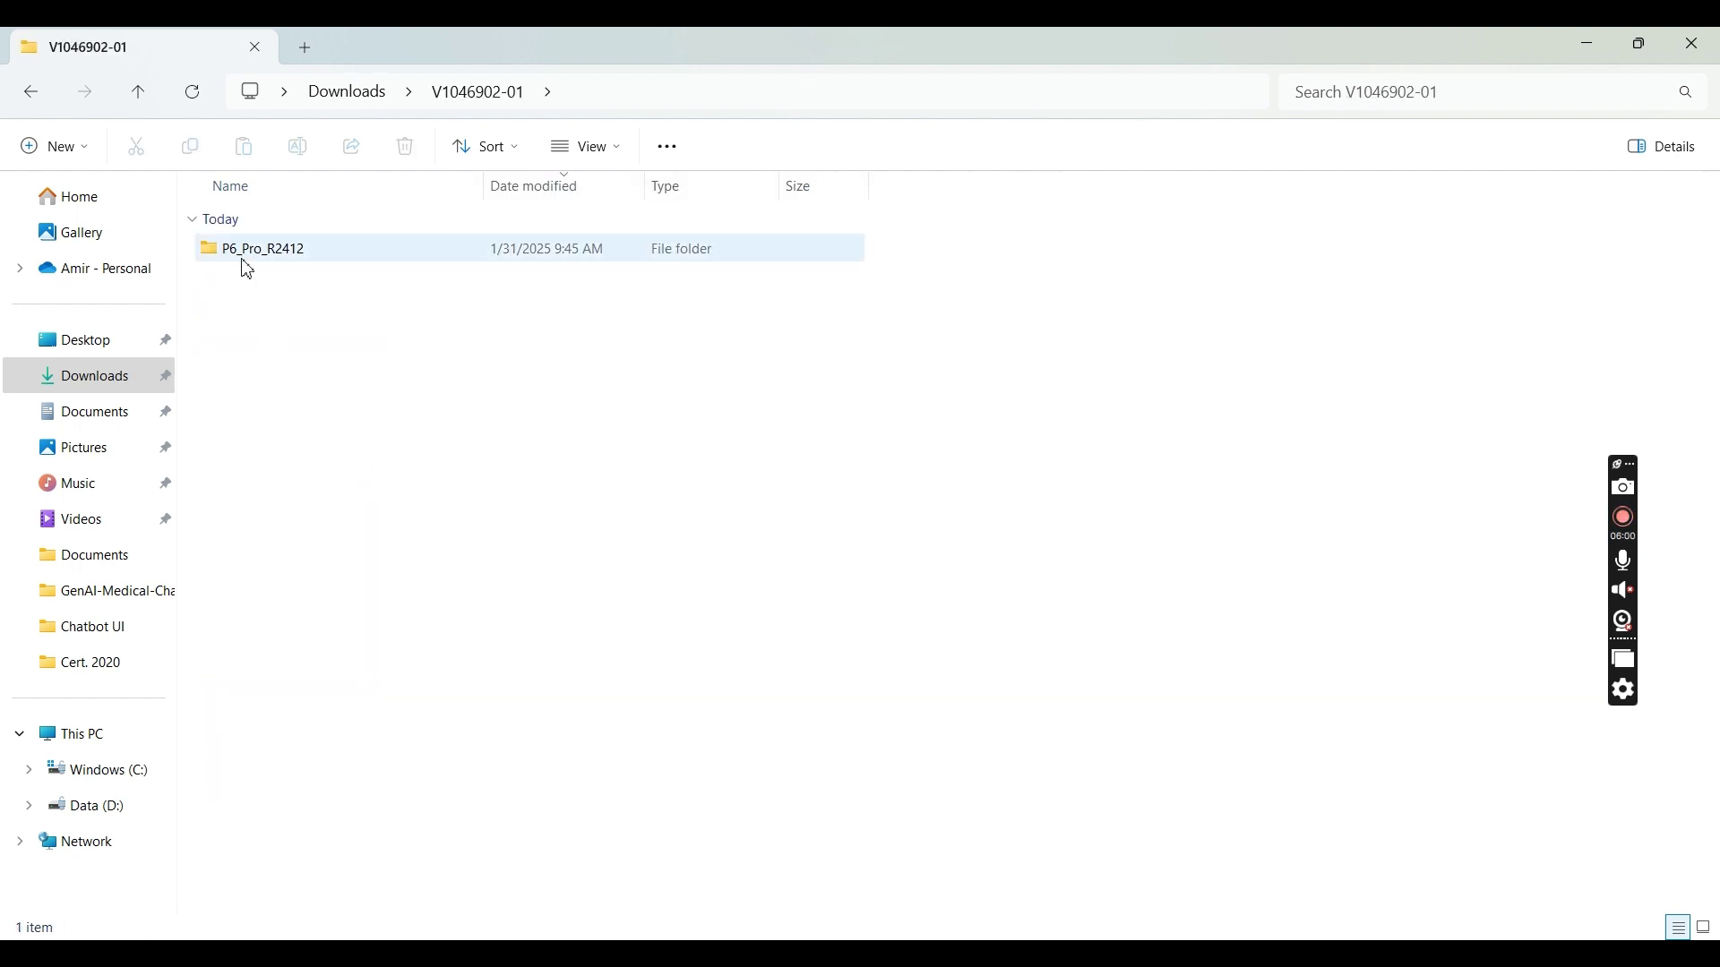
{"action": "mouse_move", "coordinate": [258, 265]}
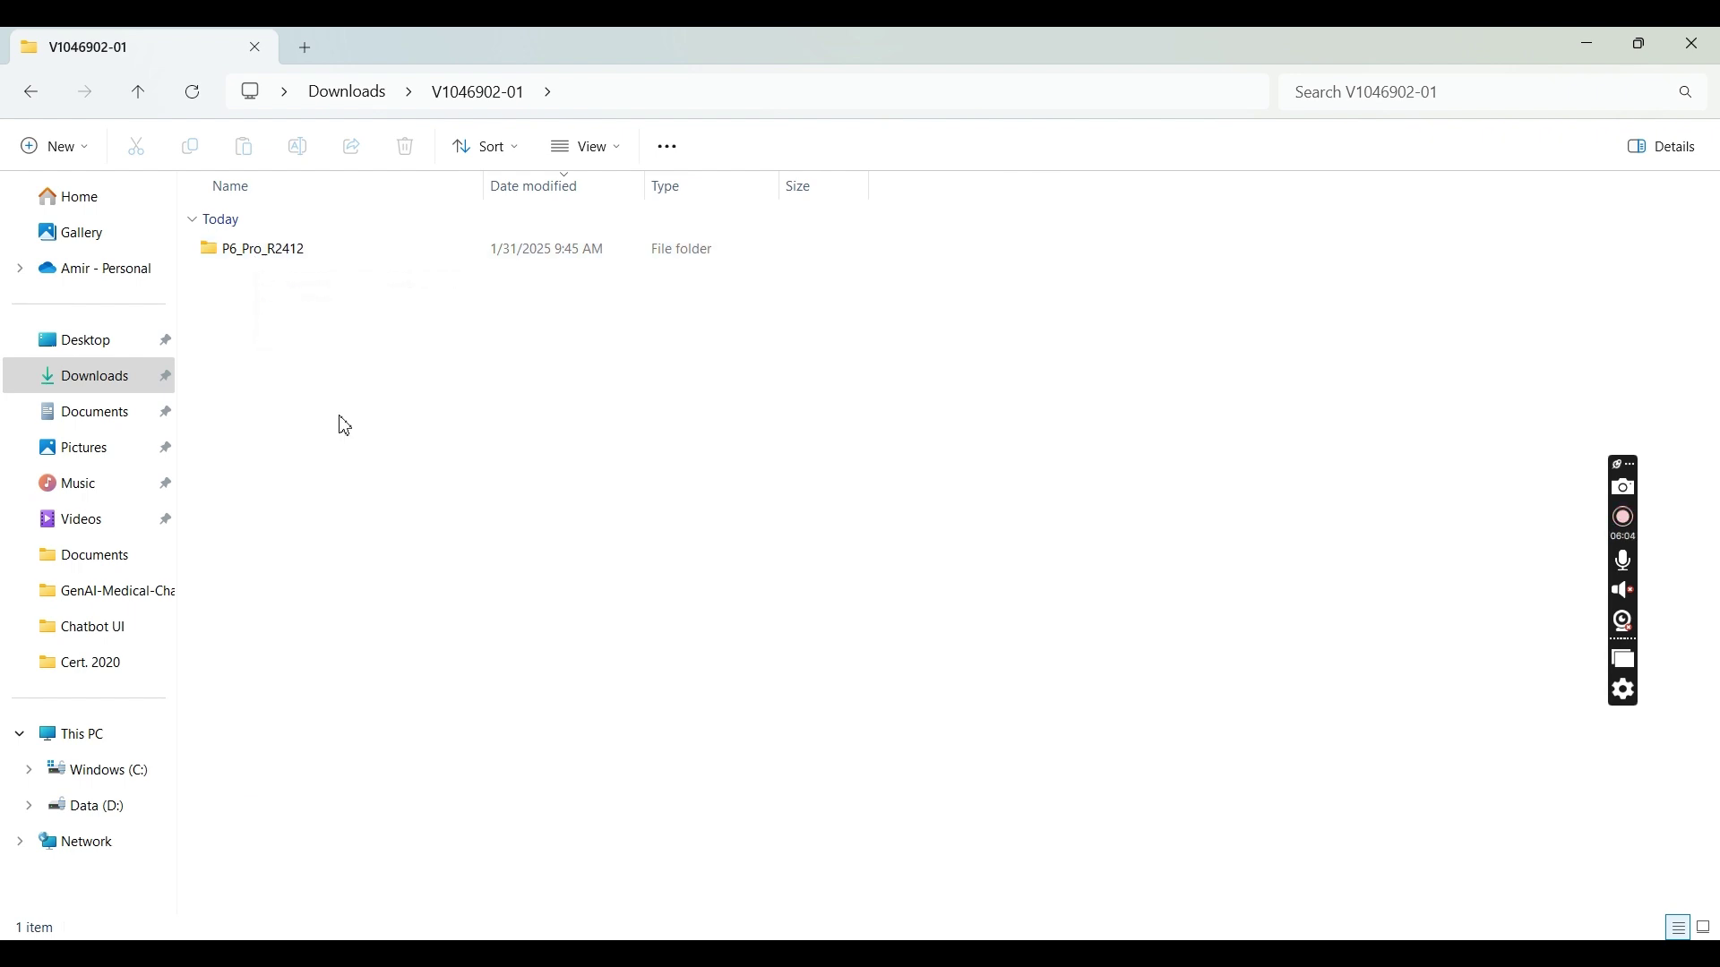
{"action": "double_click", "coordinate": [301, 258]}
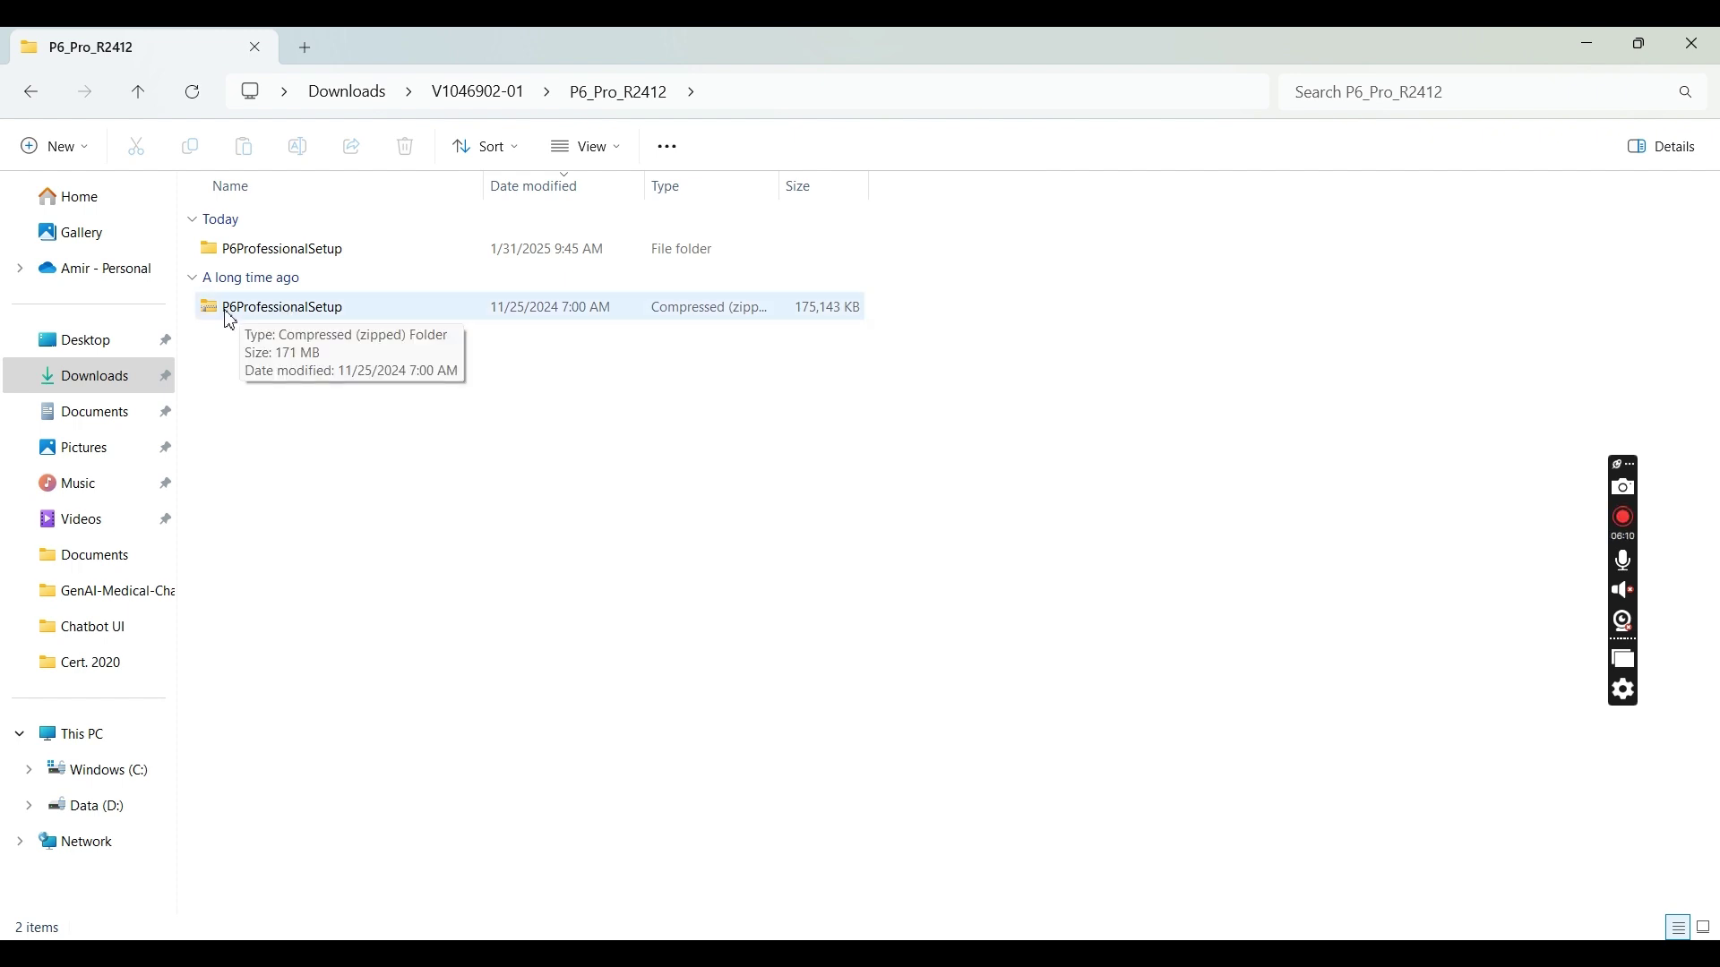
{"action": "left_click", "coordinate": [344, 320]}
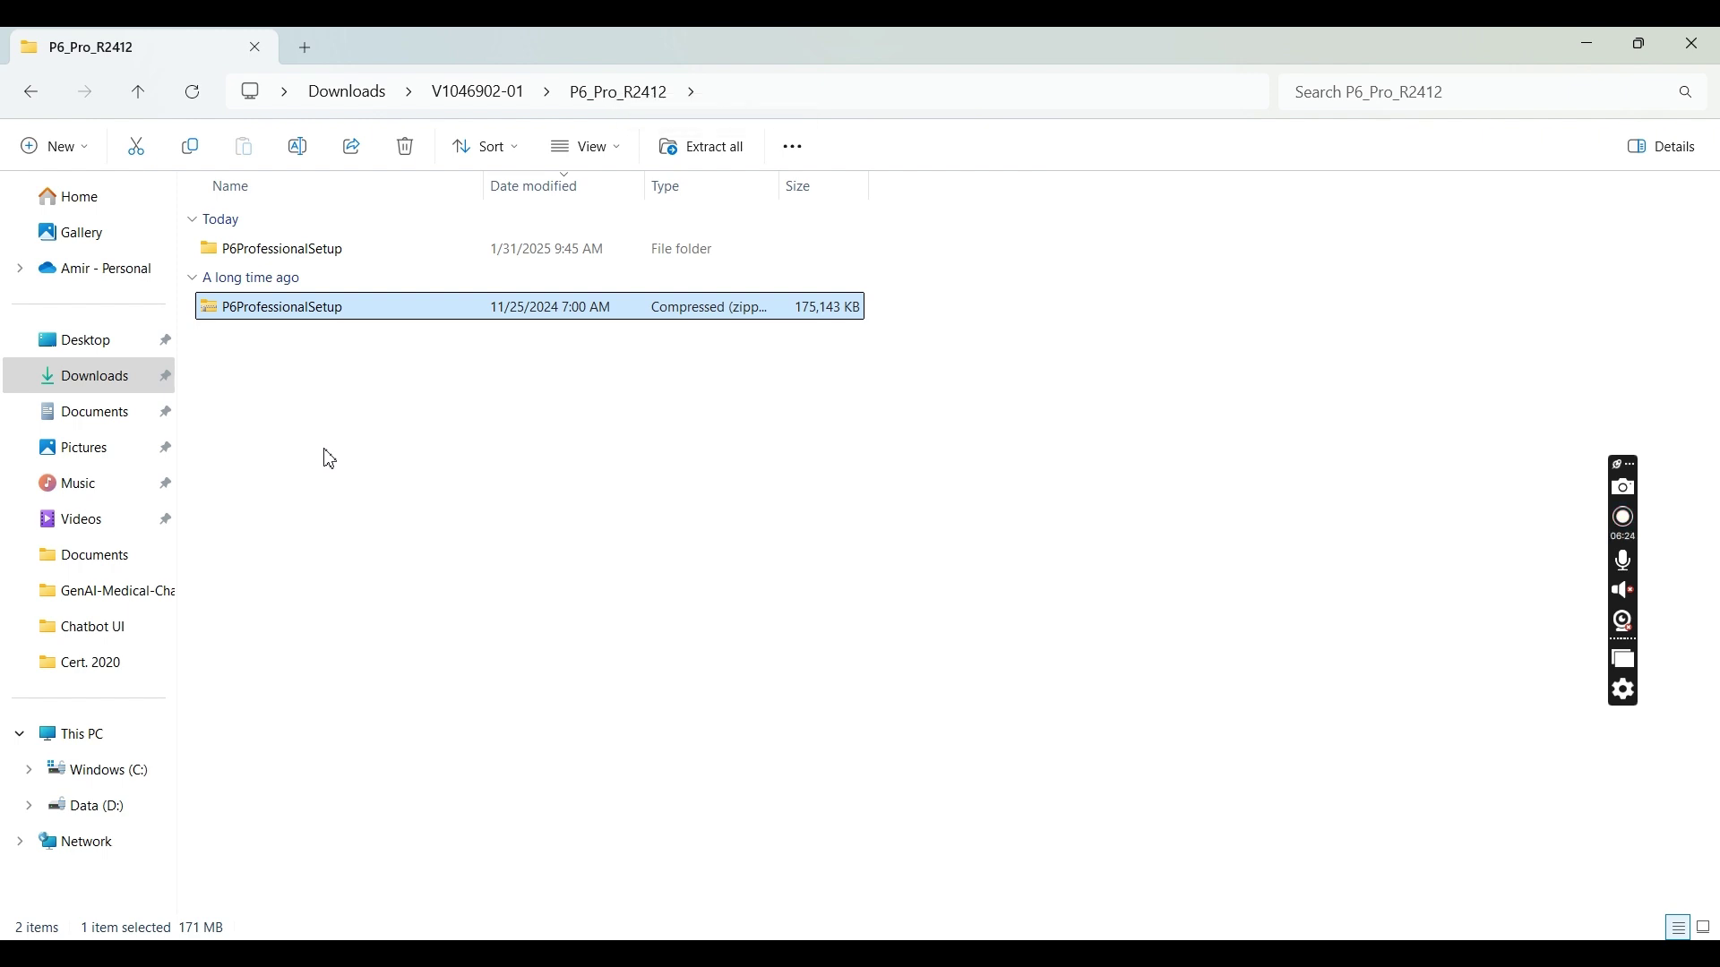
{"action": "double_click", "coordinate": [324, 252]}
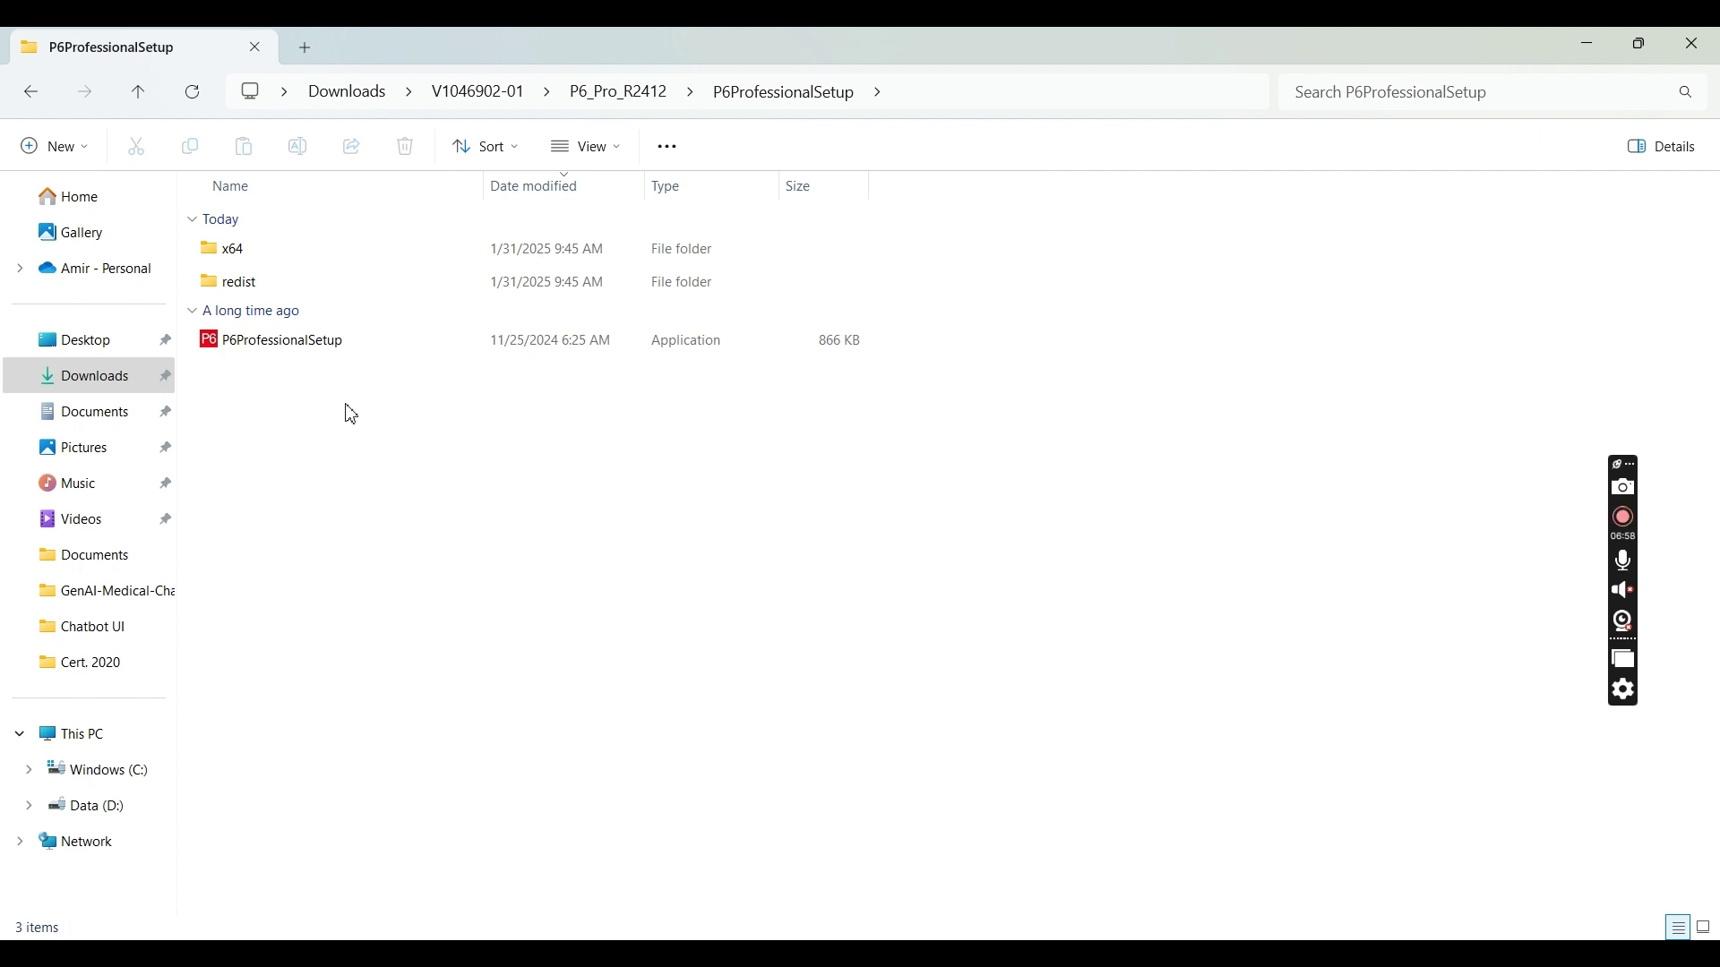
Run the 866 KB P6ProfessionalSetup application to bring up the P6 Professional 24 Setup welcome
{"action": "left_click", "coordinate": [320, 345]}
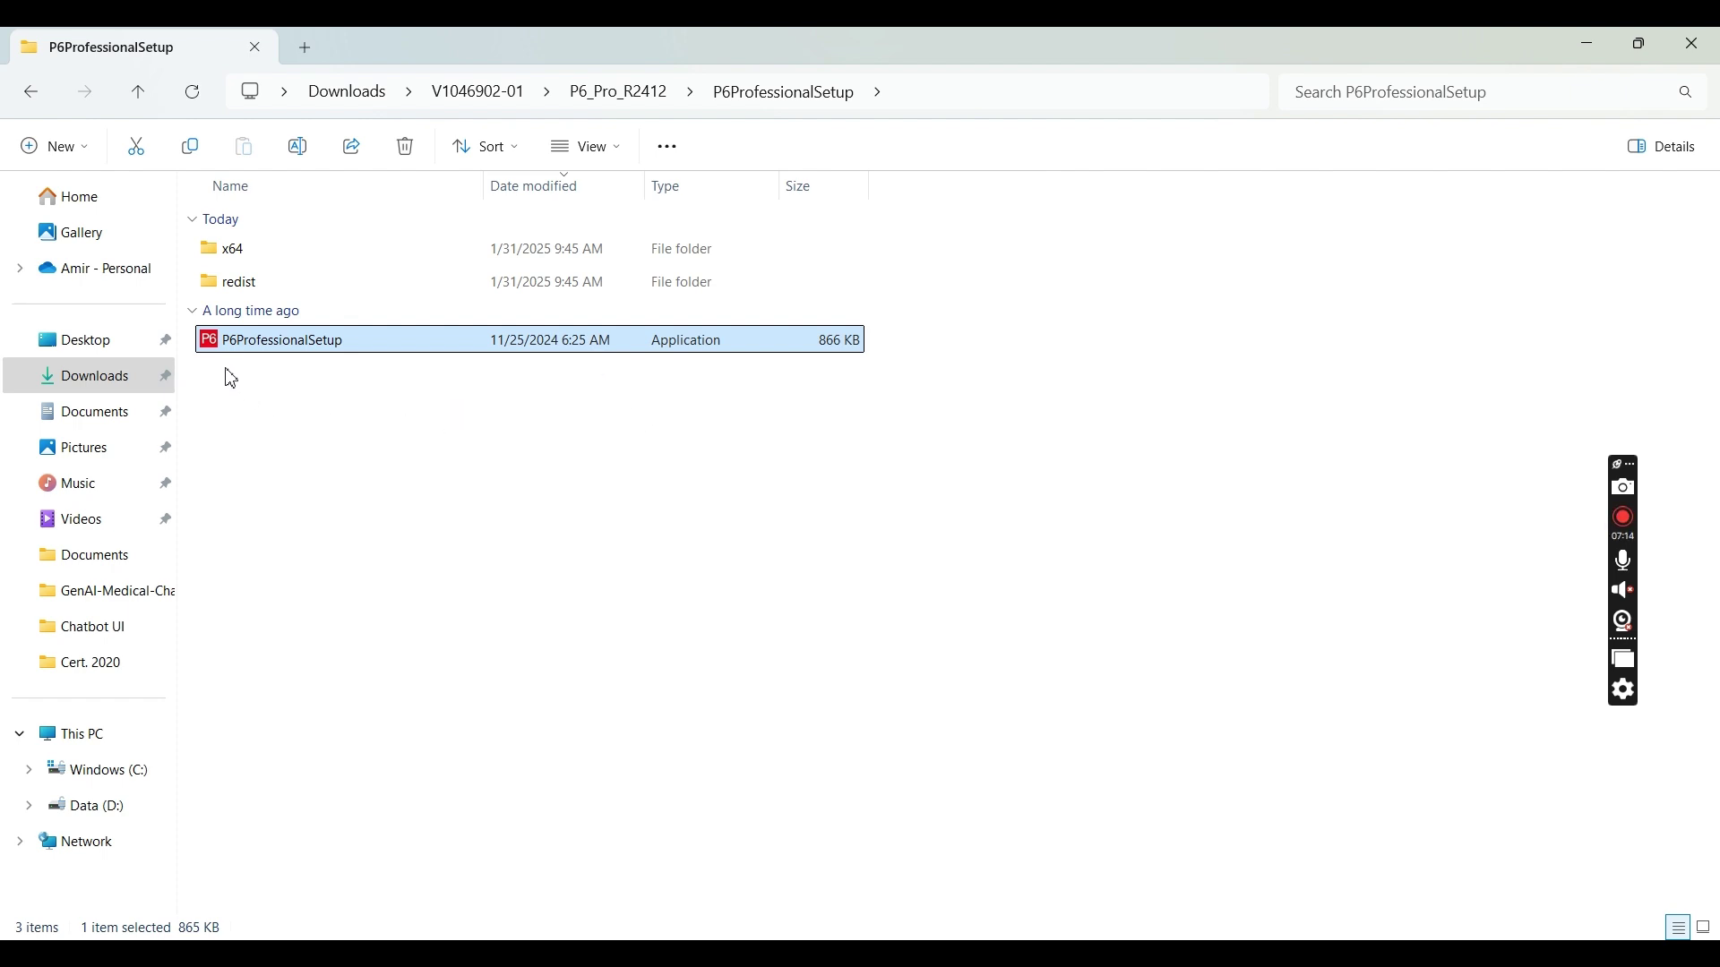
{"action": "double_click", "coordinate": [338, 348]}
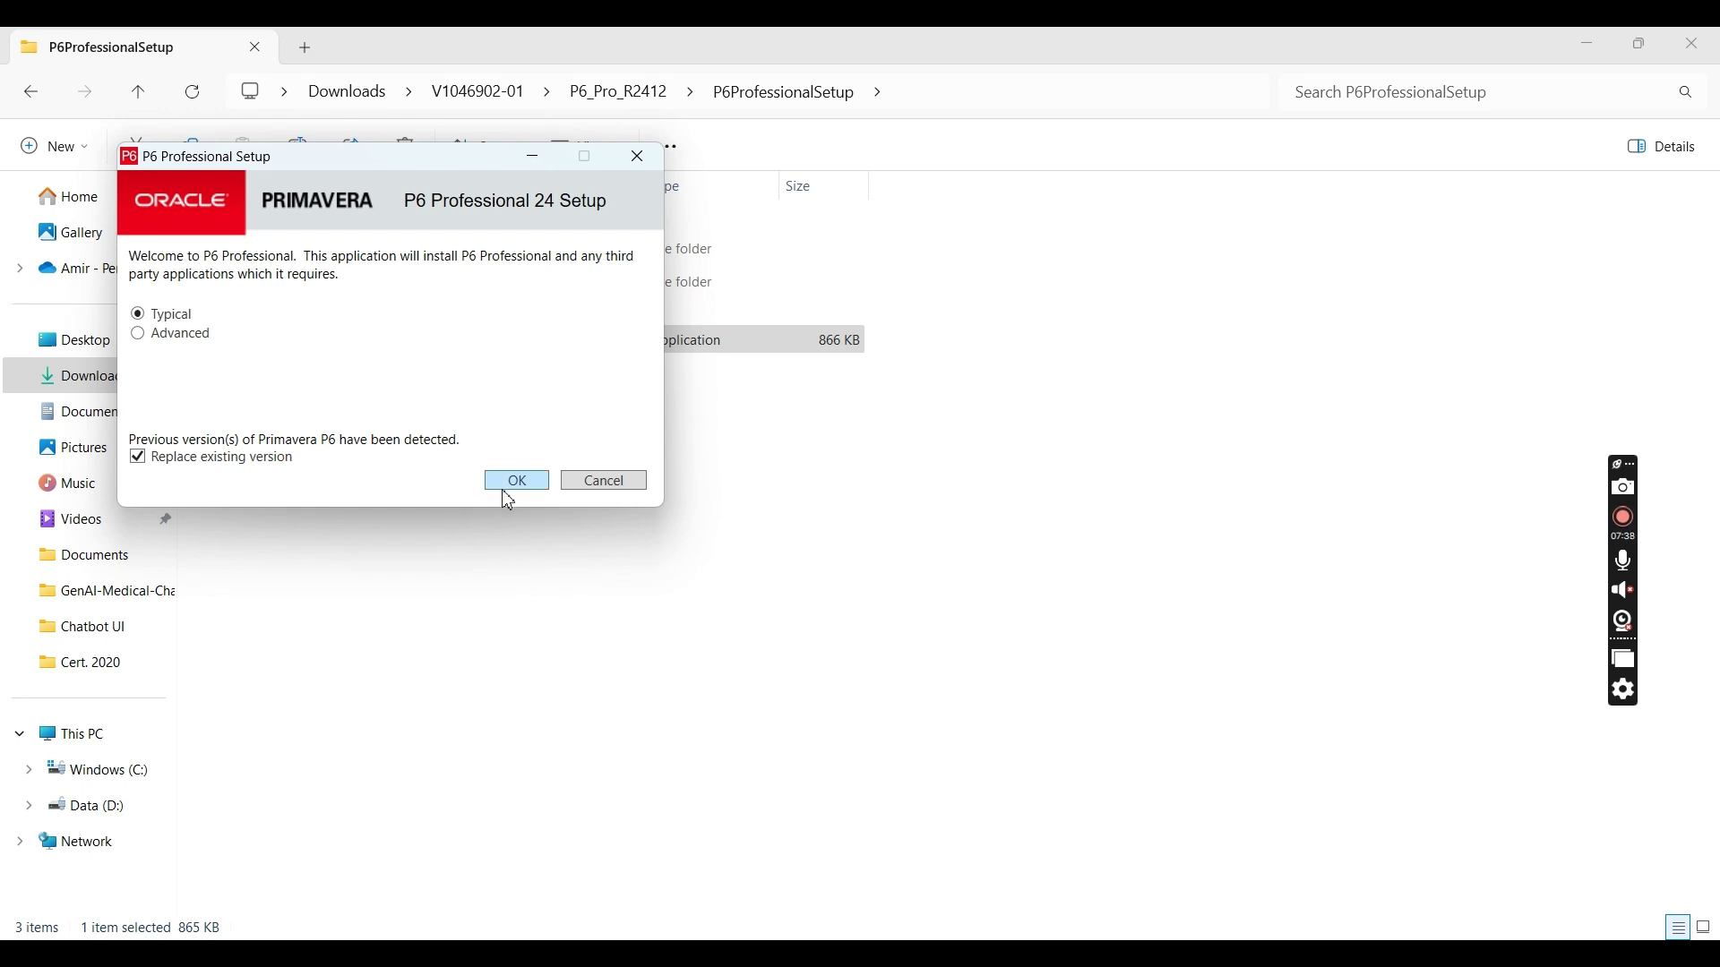
Accept Typical install with Replace existing version, then upgrade Primavera P6 Professional
{"action": "left_click", "coordinate": [530, 484]}
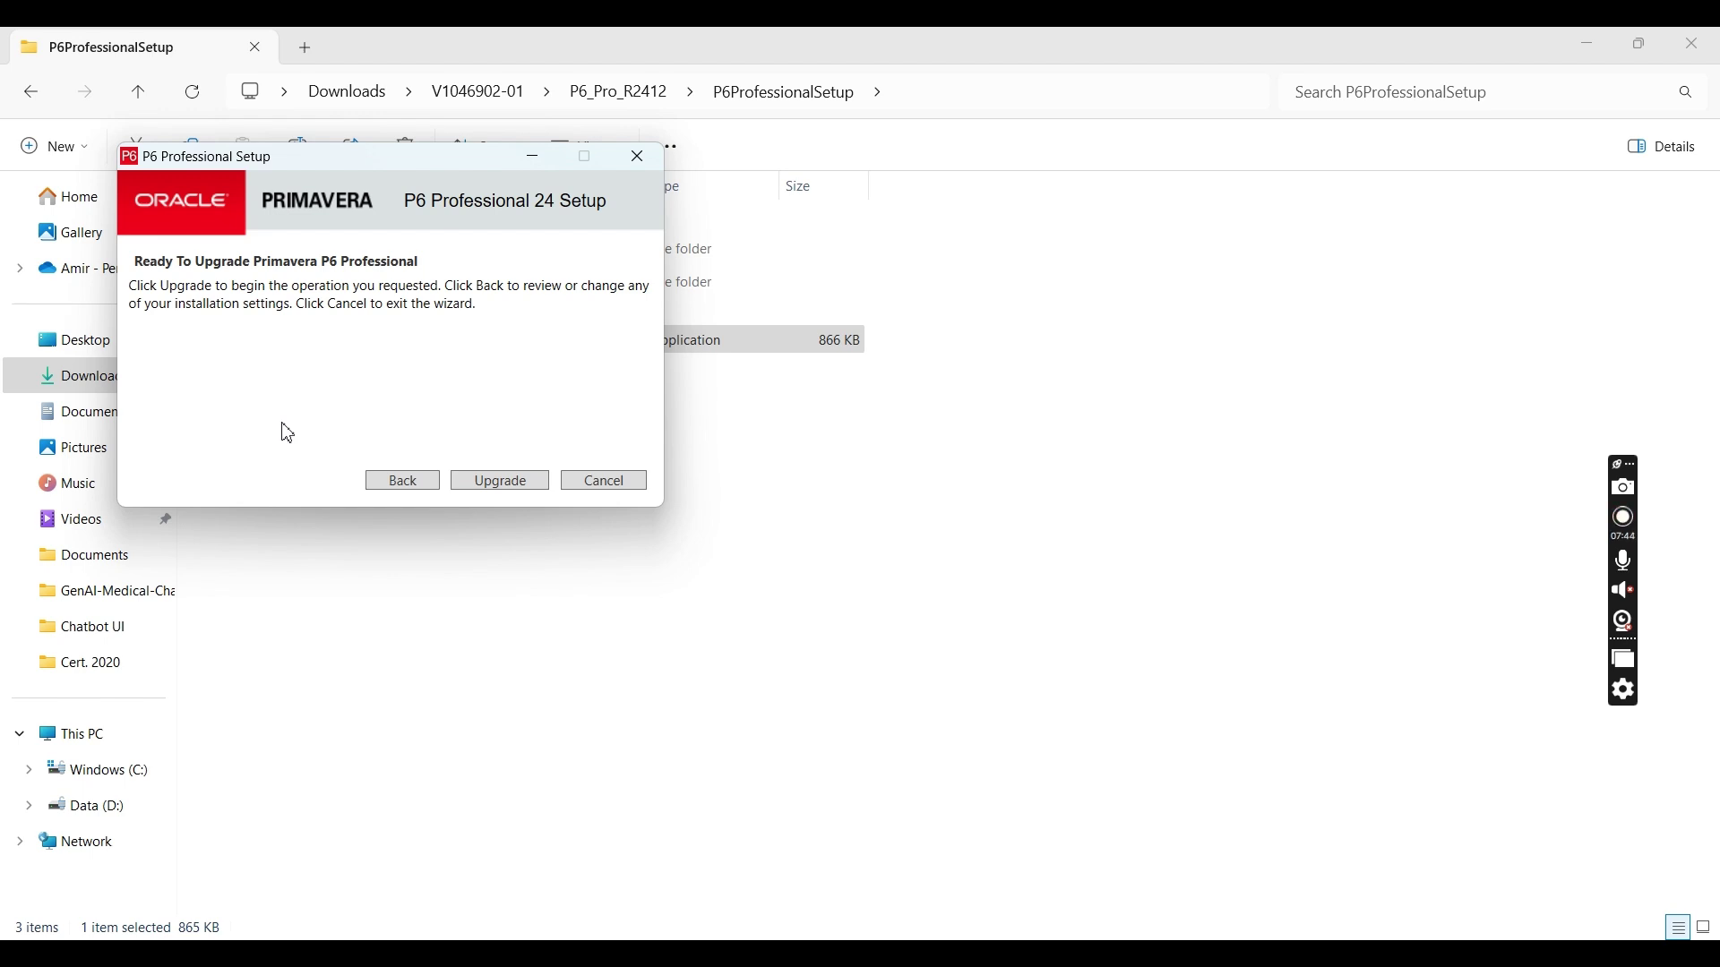
{"action": "left_click", "coordinate": [501, 482]}
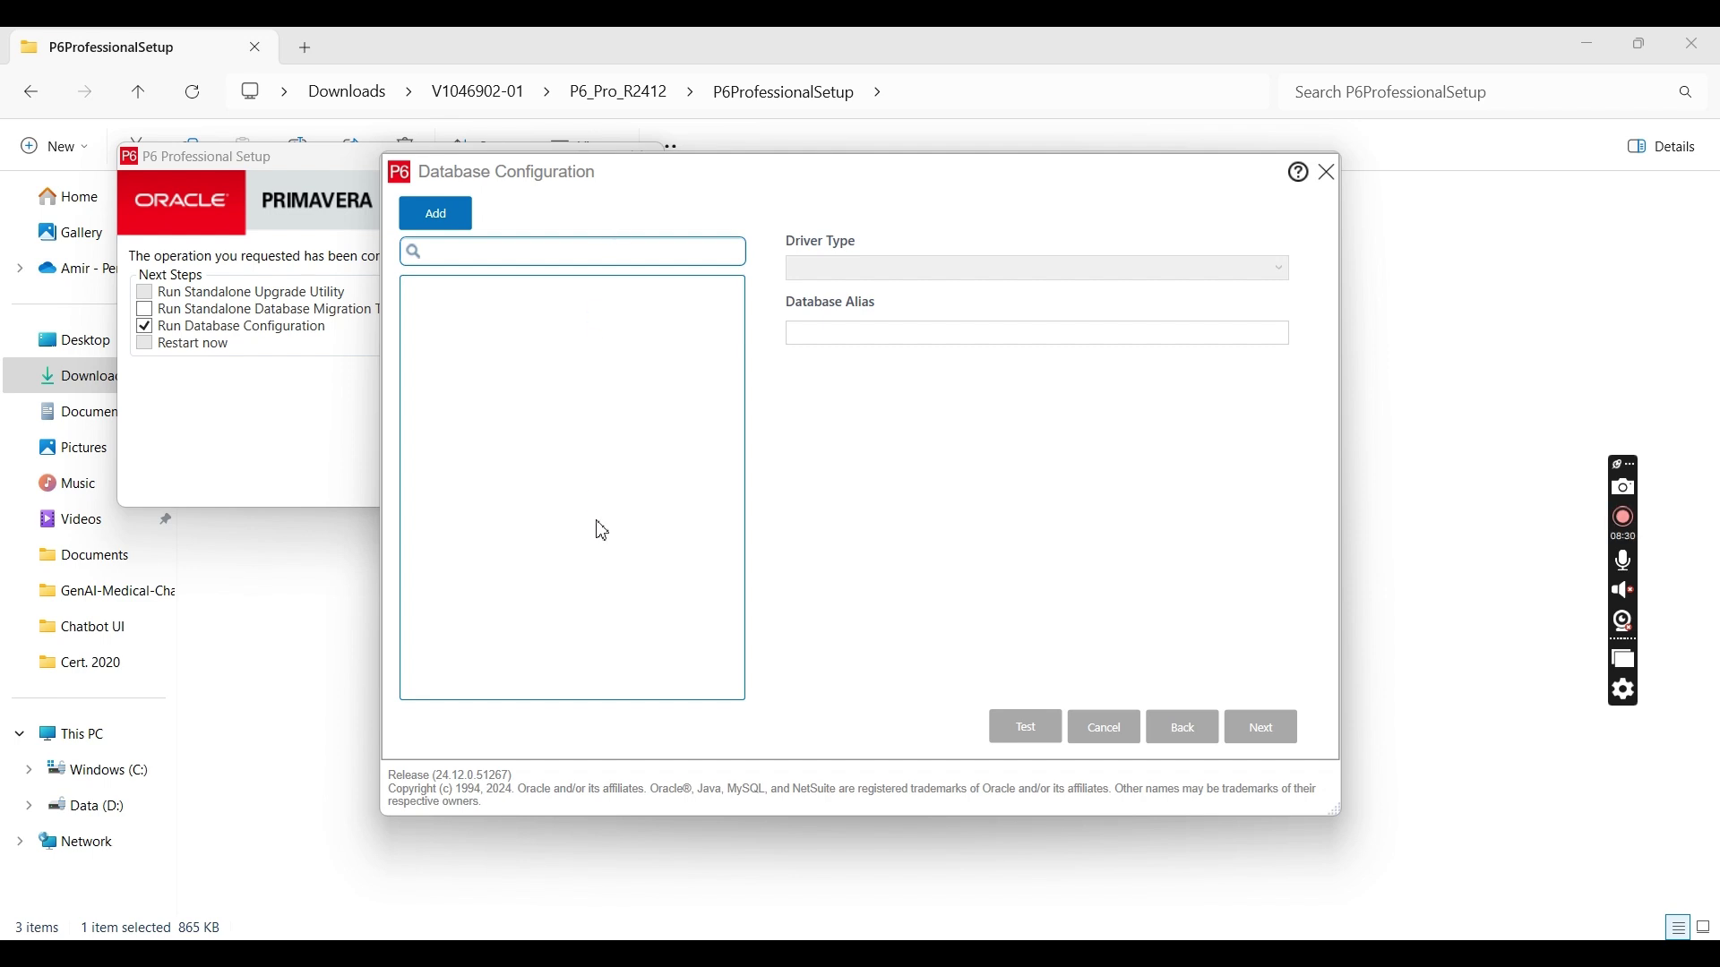
Add a P6 Professional Standalone (SQLite) database connection and rename its alias to PMDB
{"action": "left_click", "coordinate": [450, 219]}
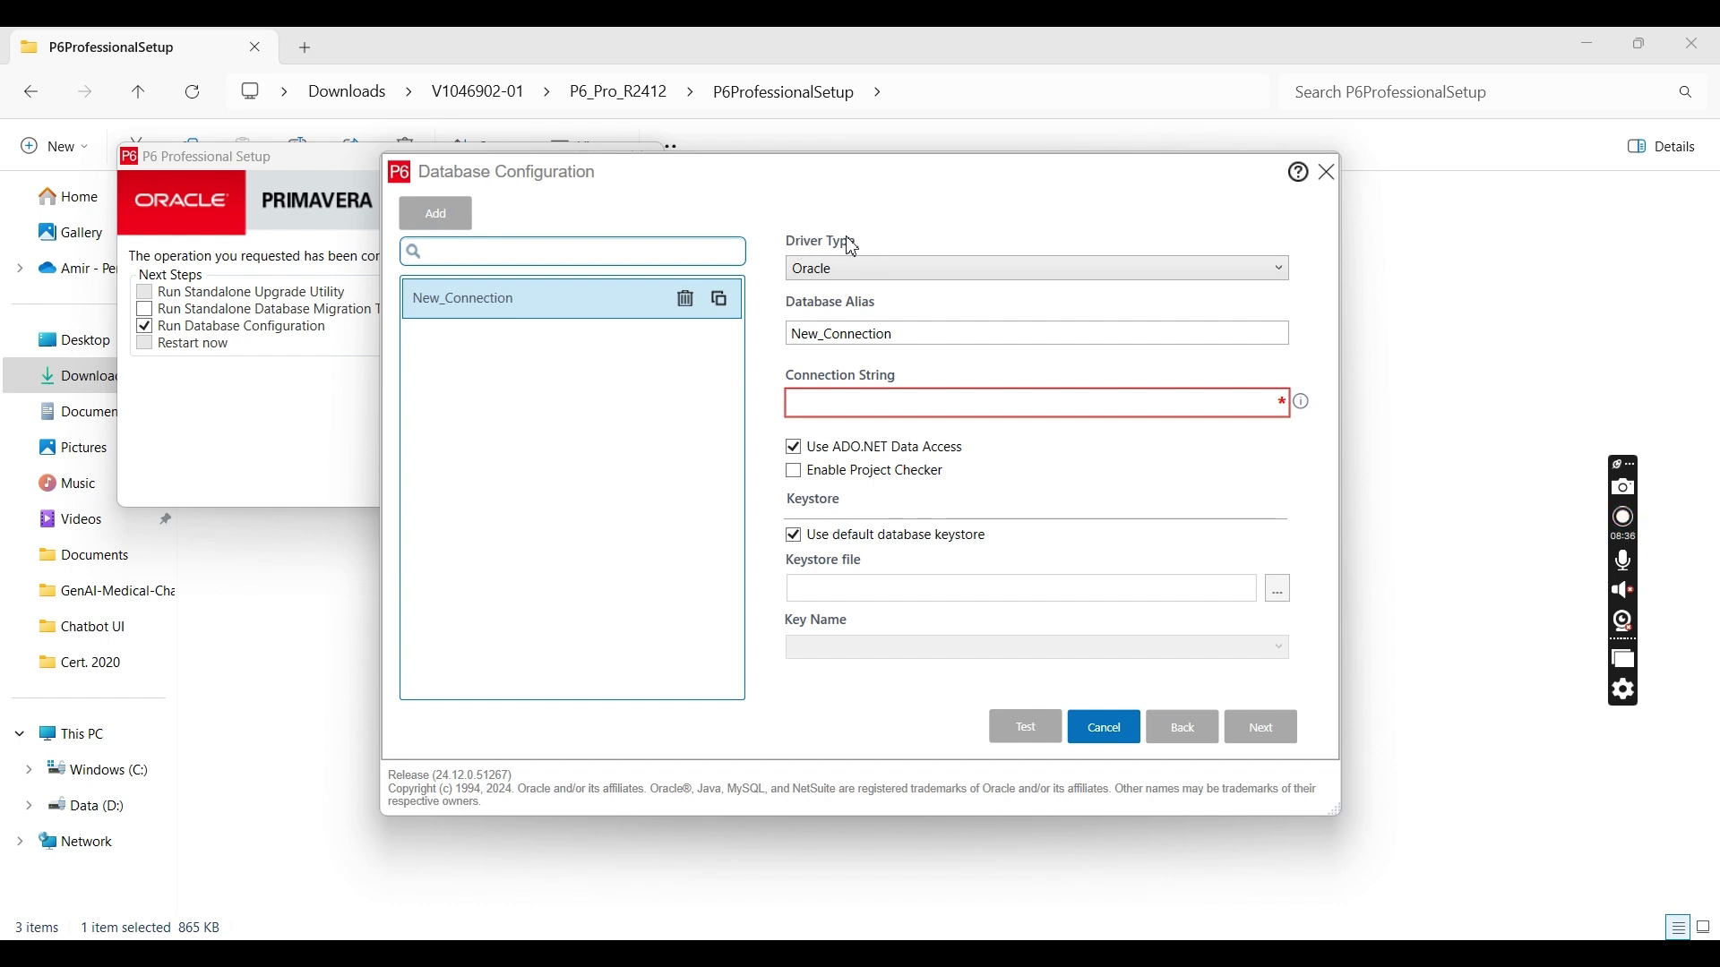
{"action": "left_click", "coordinate": [916, 270]}
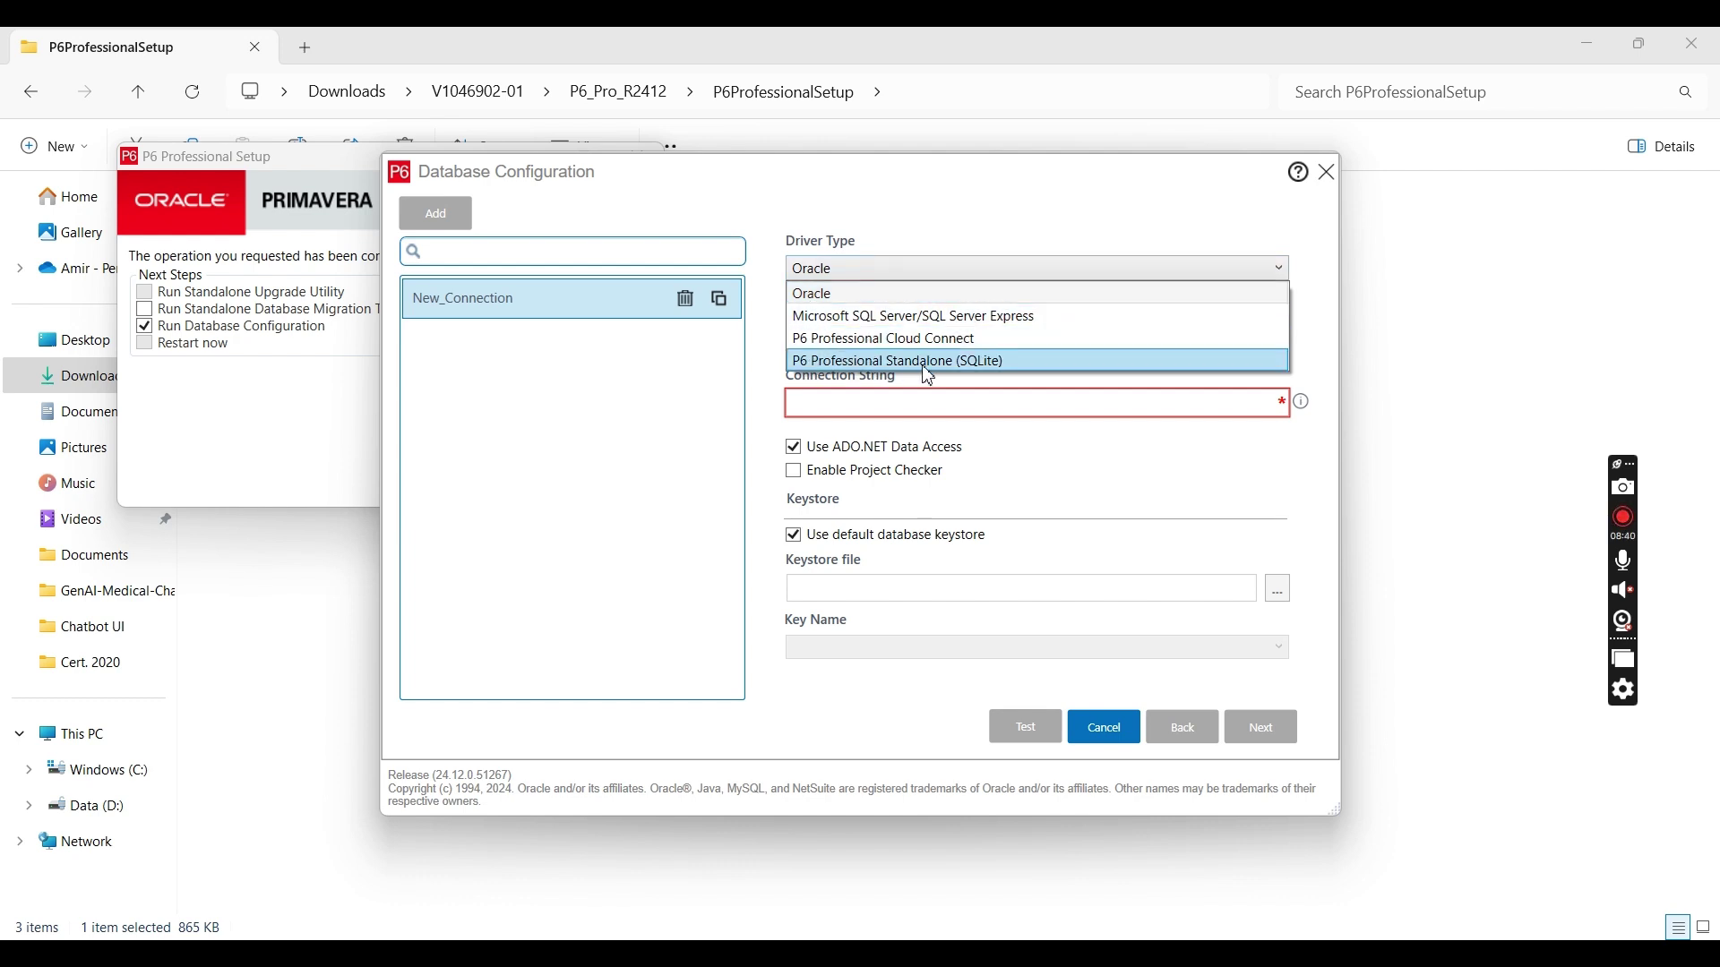
{"action": "left_click", "coordinate": [995, 369]}
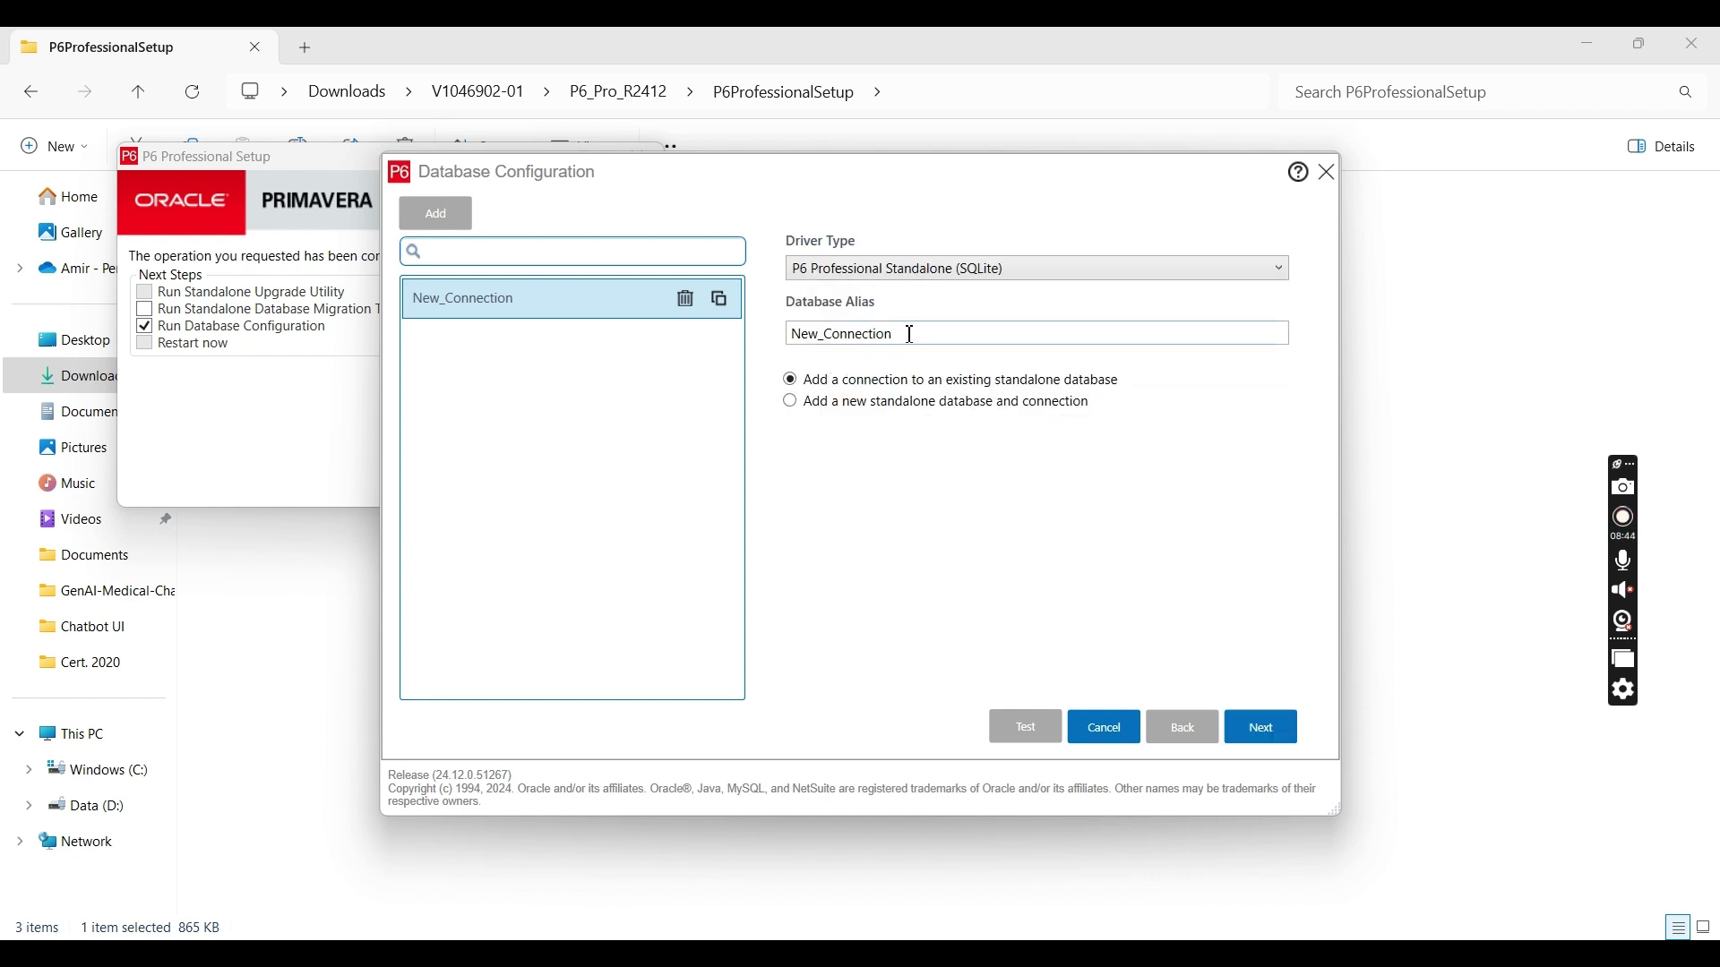
{"action": "double_click", "coordinate": [937, 341]}
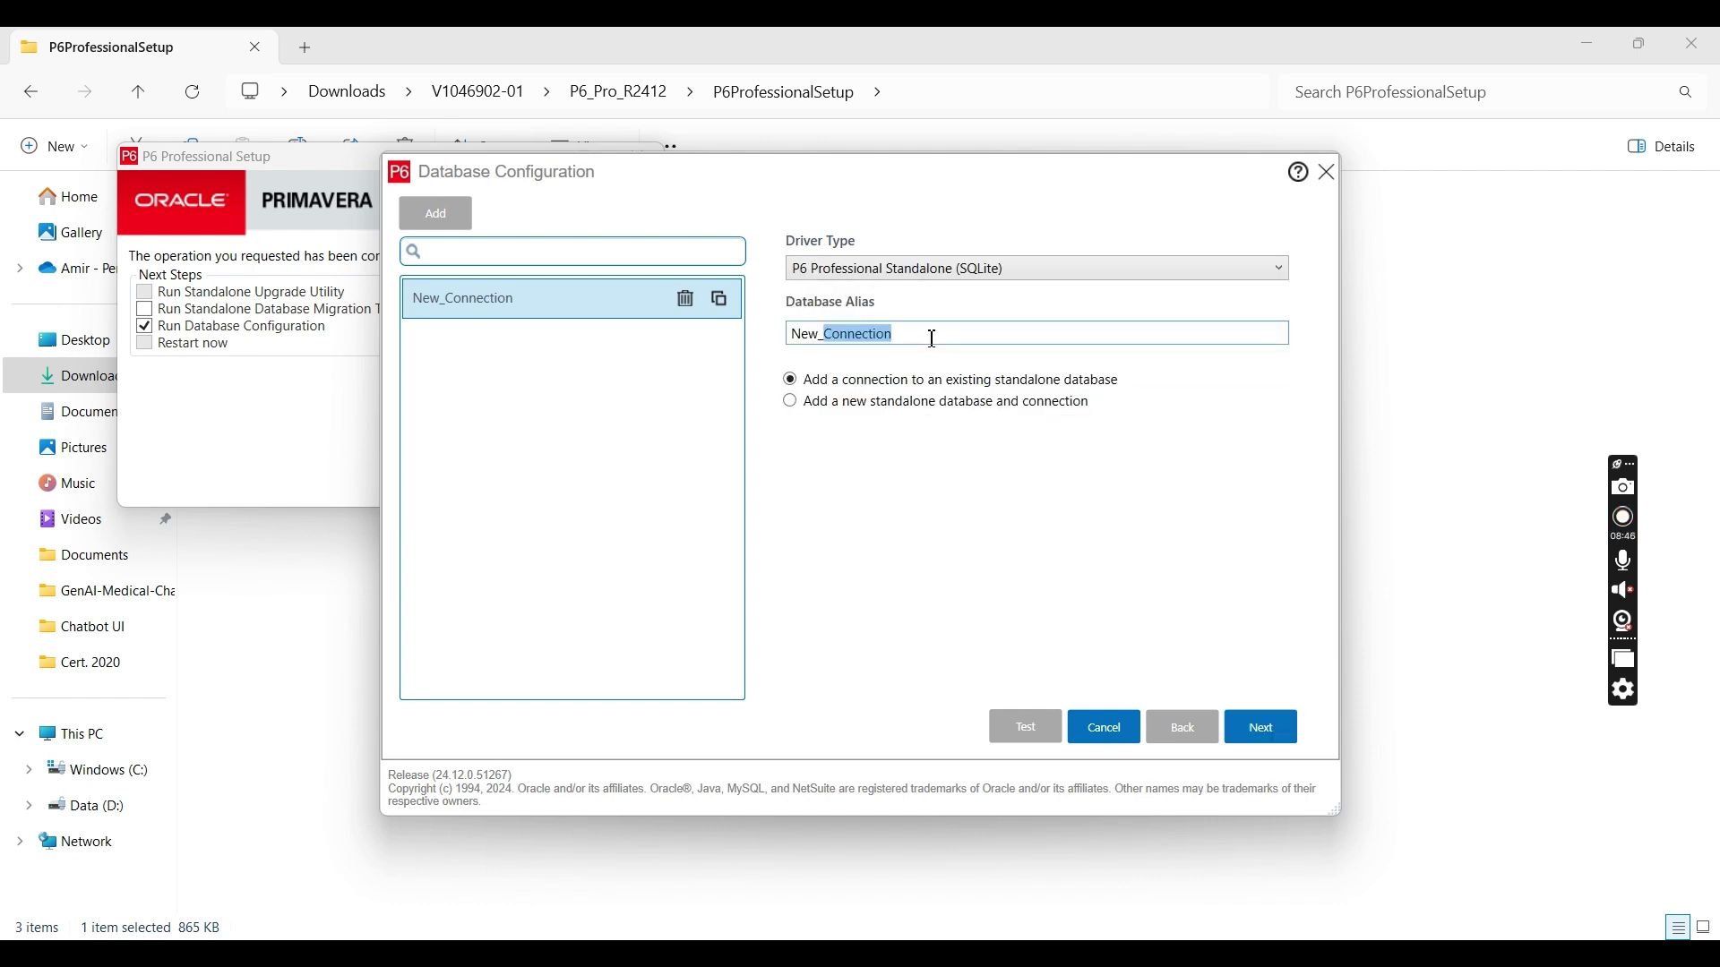
{"action": "key", "text": "BackSpace"}
{"action": "key", "text": "BackSpace"}
{"action": "key", "text": "BackSpace"}
{"action": "key", "text": "BackSpace"}
{"action": "key", "text": "BackSpace"}
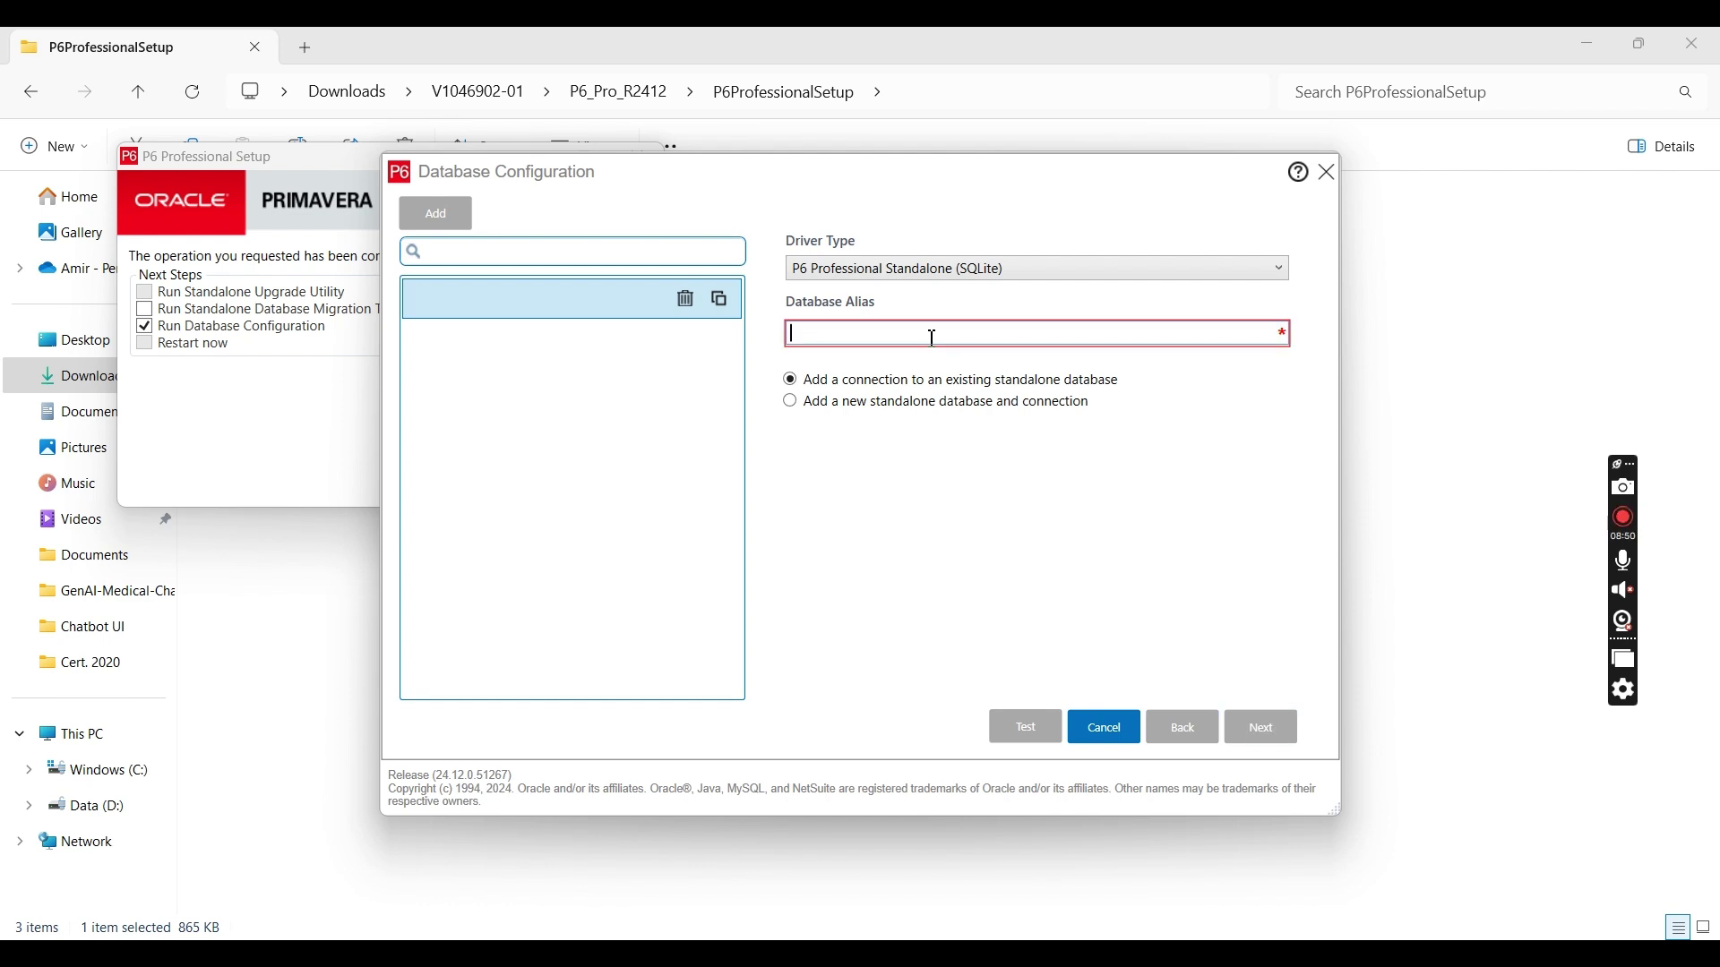
{"action": "type", "text": "PMDB"}
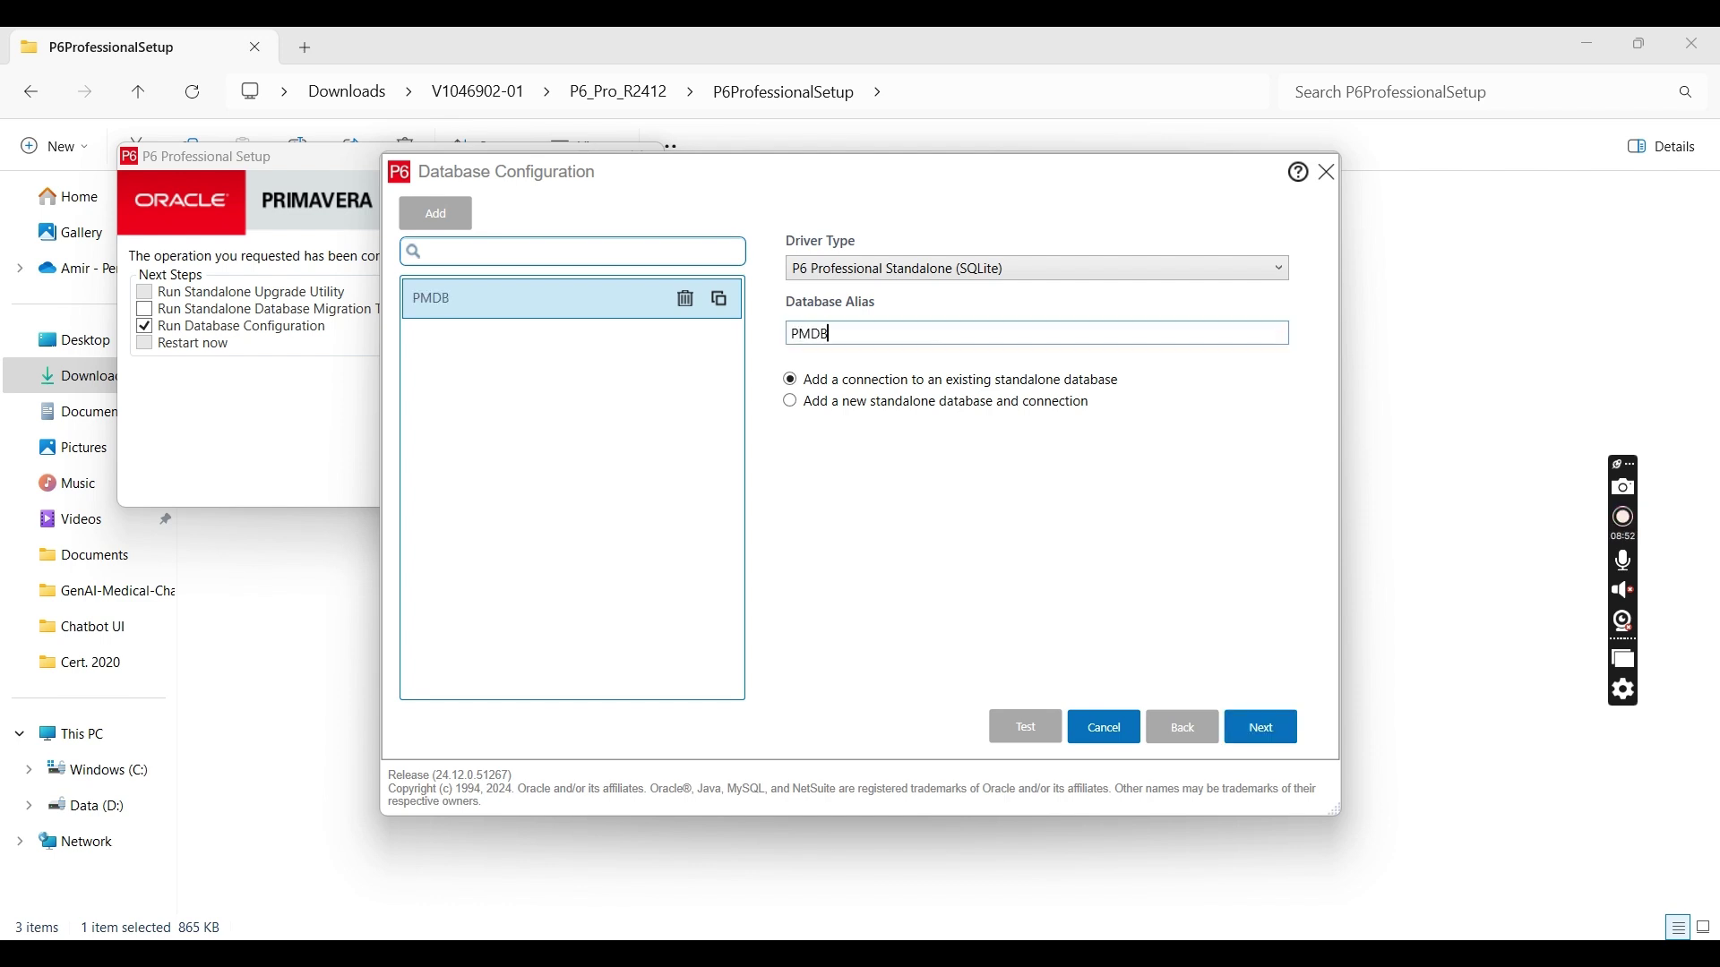
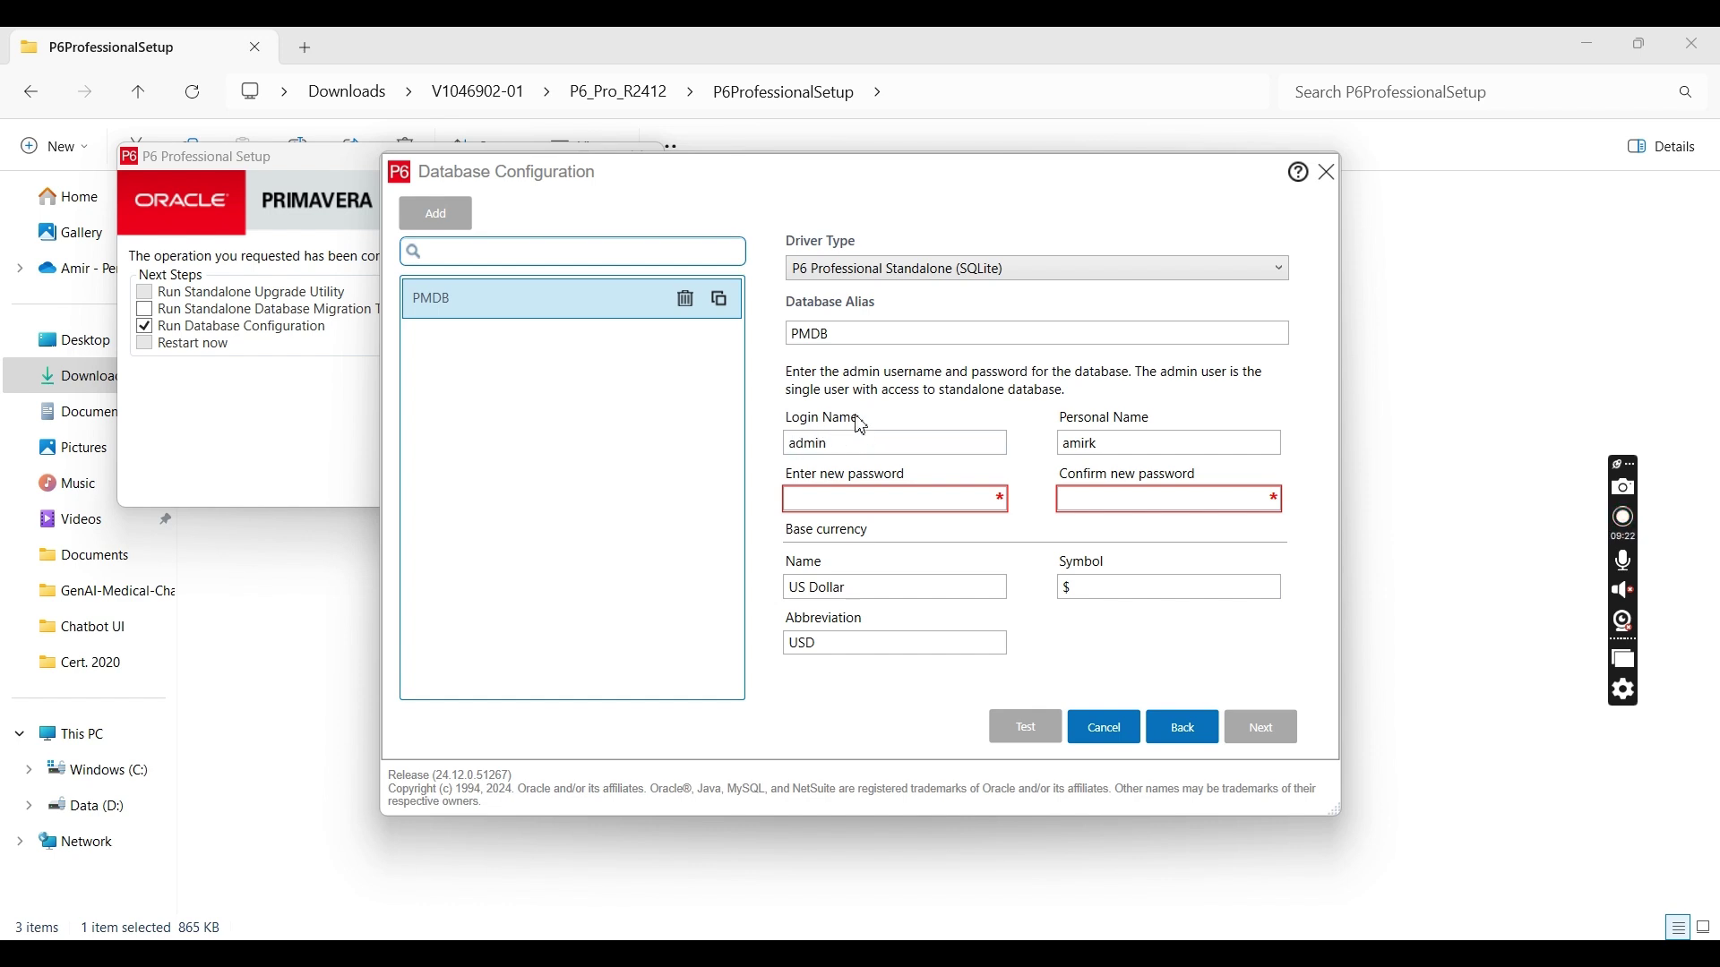
Enter the admin user's new password for the PMDB database and type it again to confirm
{"action": "left_click", "coordinate": [875, 502]}
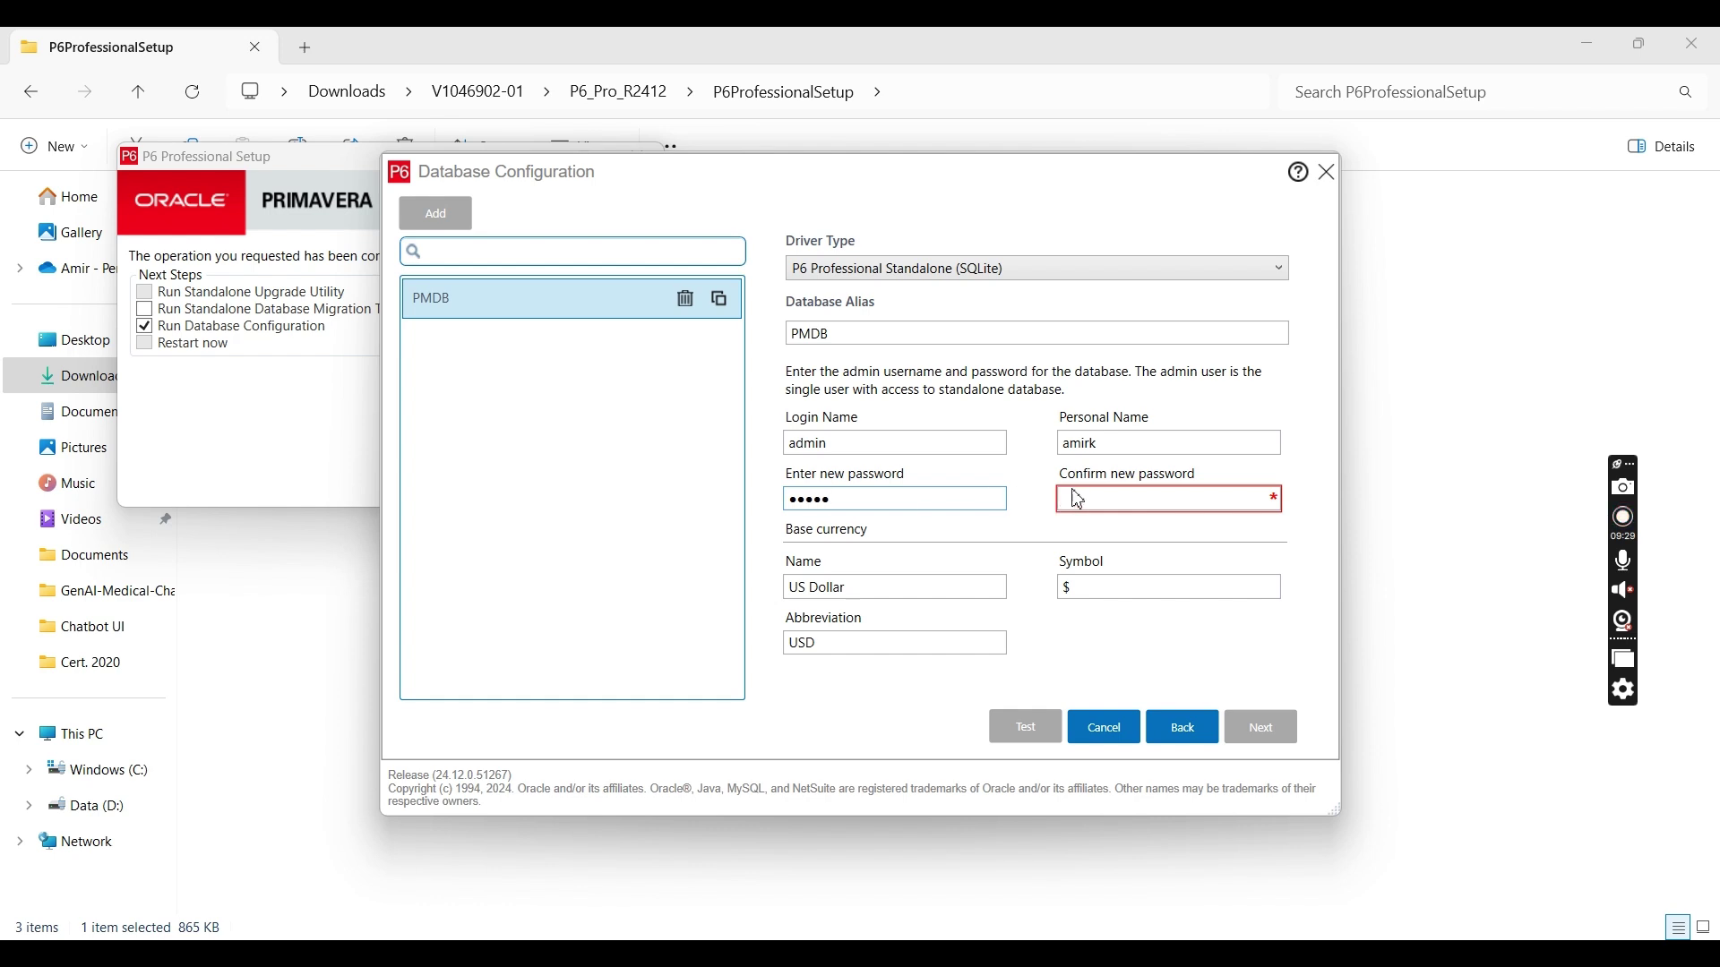
{"action": "left_click", "coordinate": [1067, 499]}
{"action": "type", "text": "adm"}
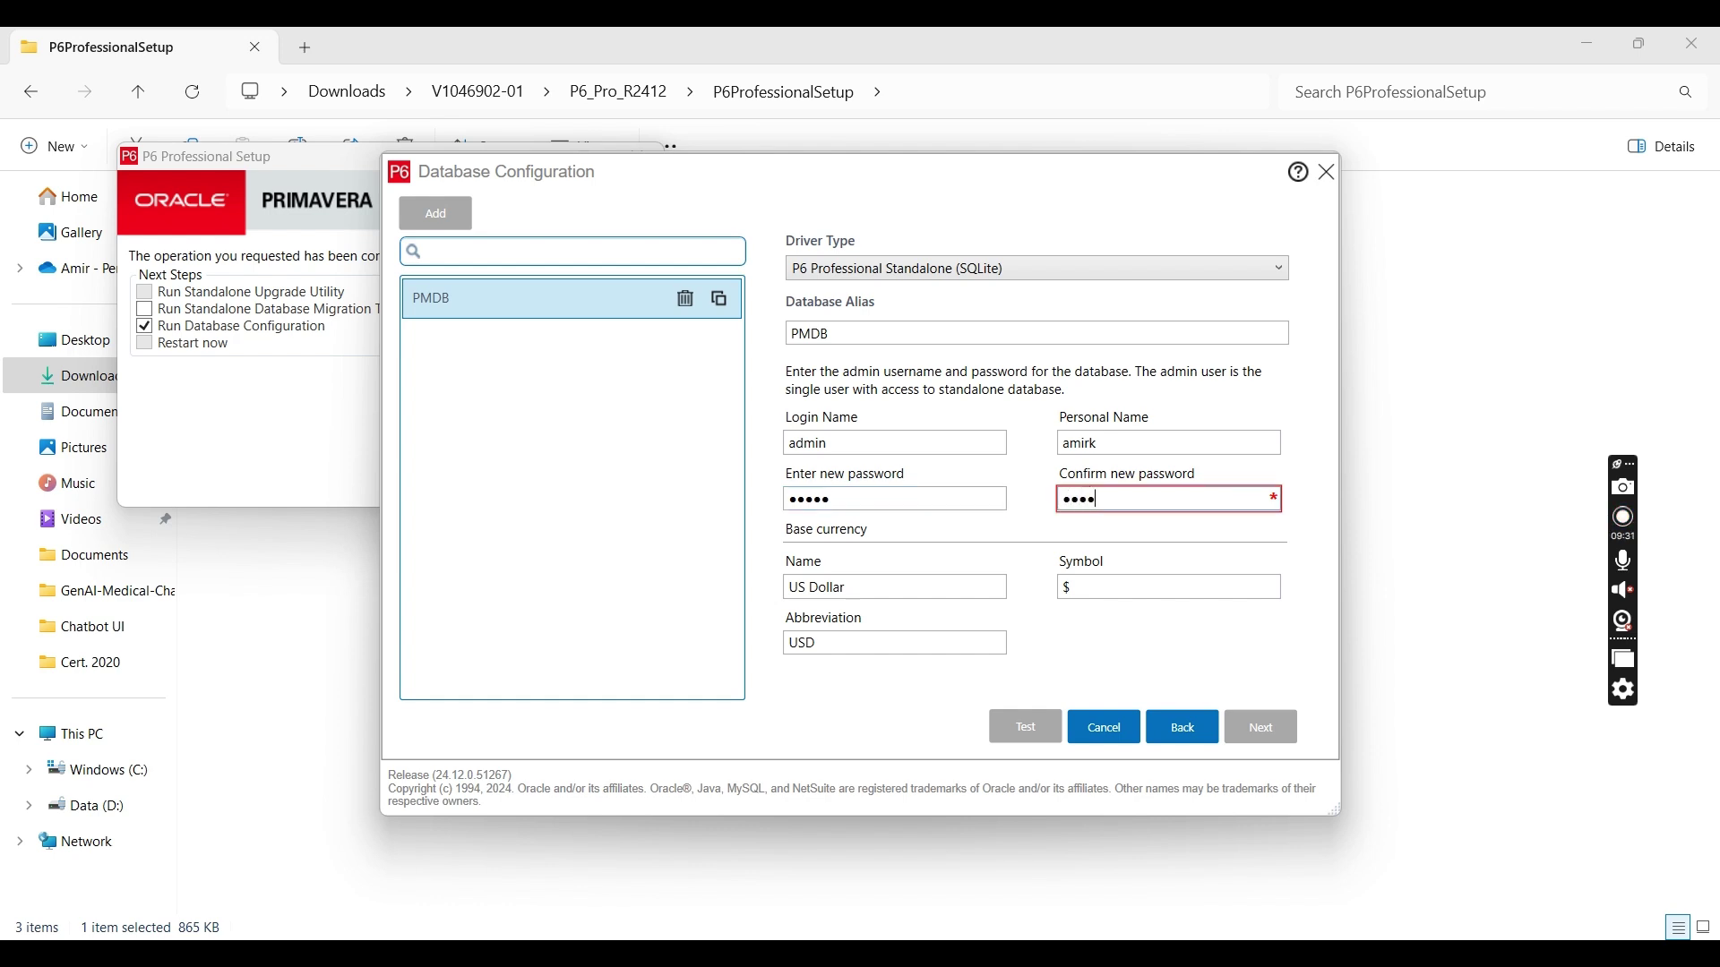
{"action": "type", "text": "in"}
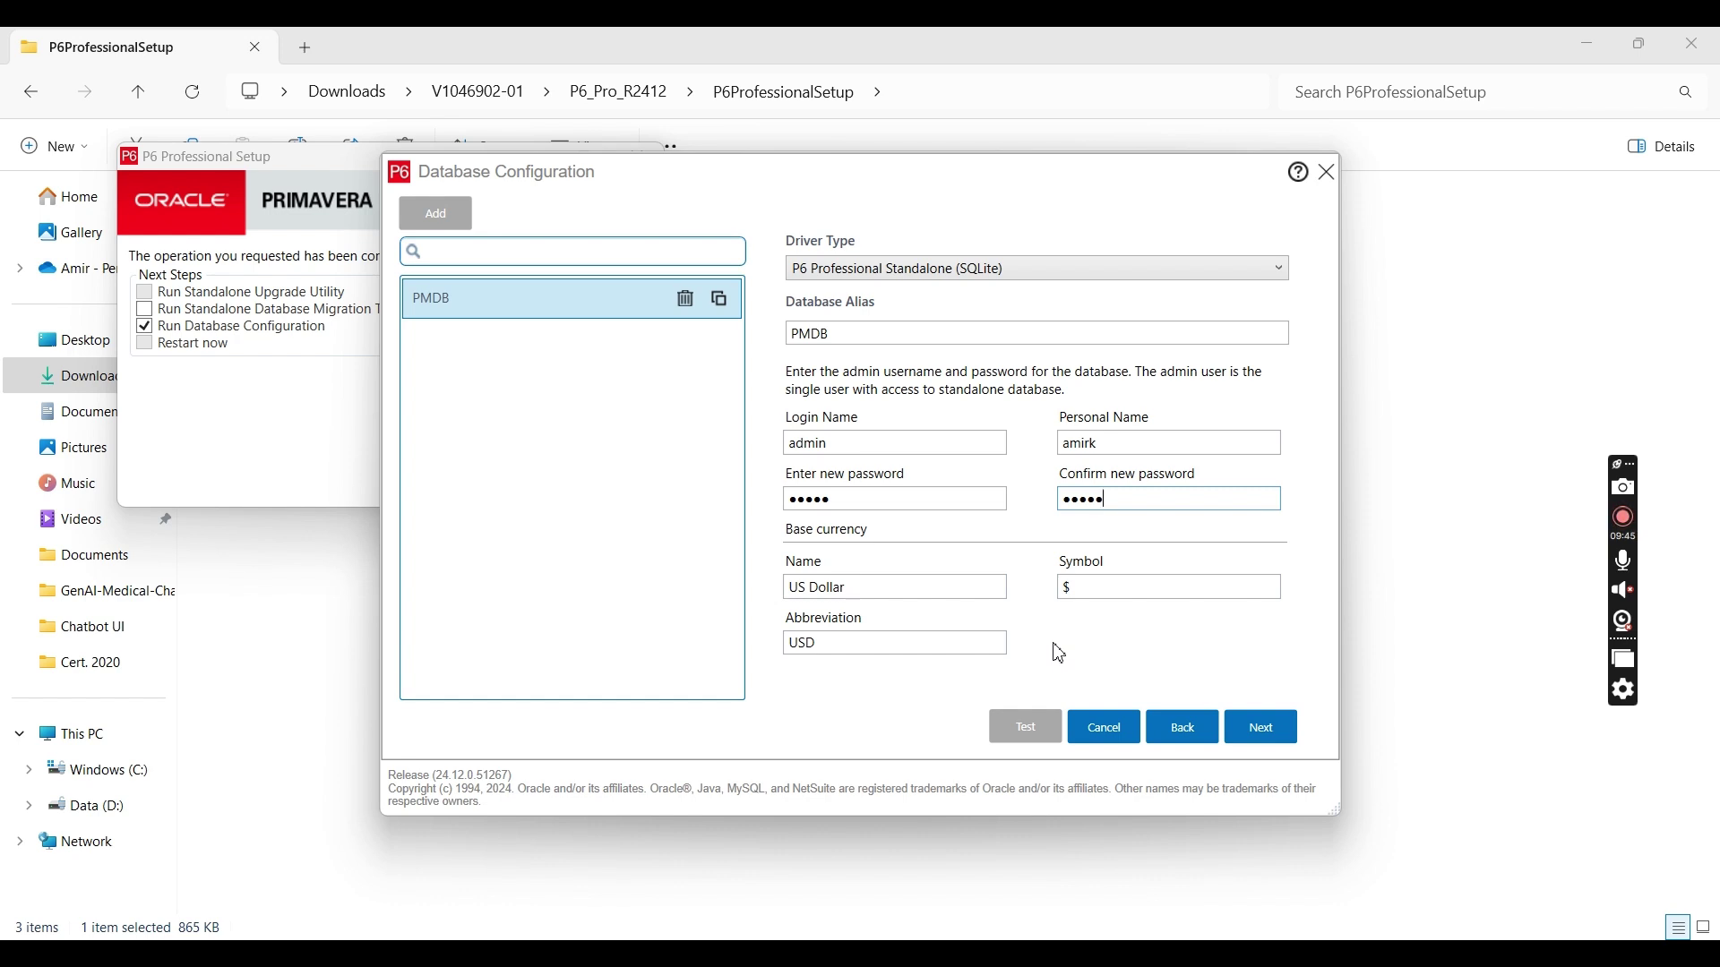
Save the PMDB SQLite alias with sample data loaded and acknowledge the success message
{"action": "left_click", "coordinate": [1265, 729]}
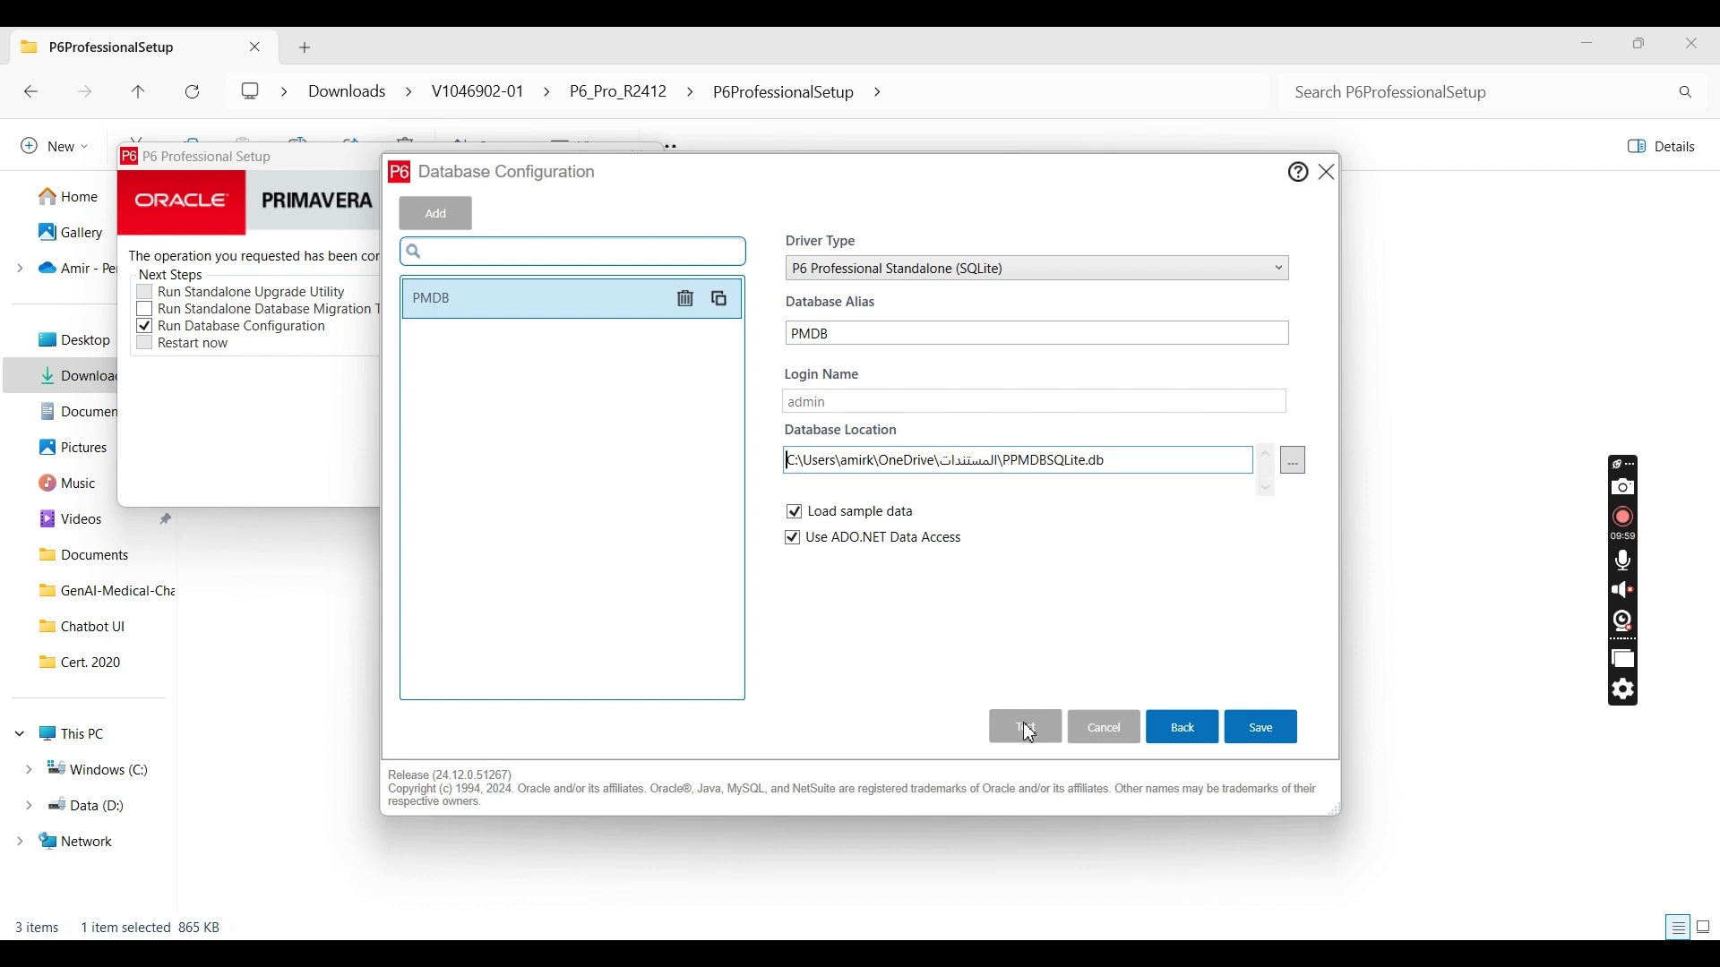
{"action": "left_click", "coordinate": [1266, 729]}
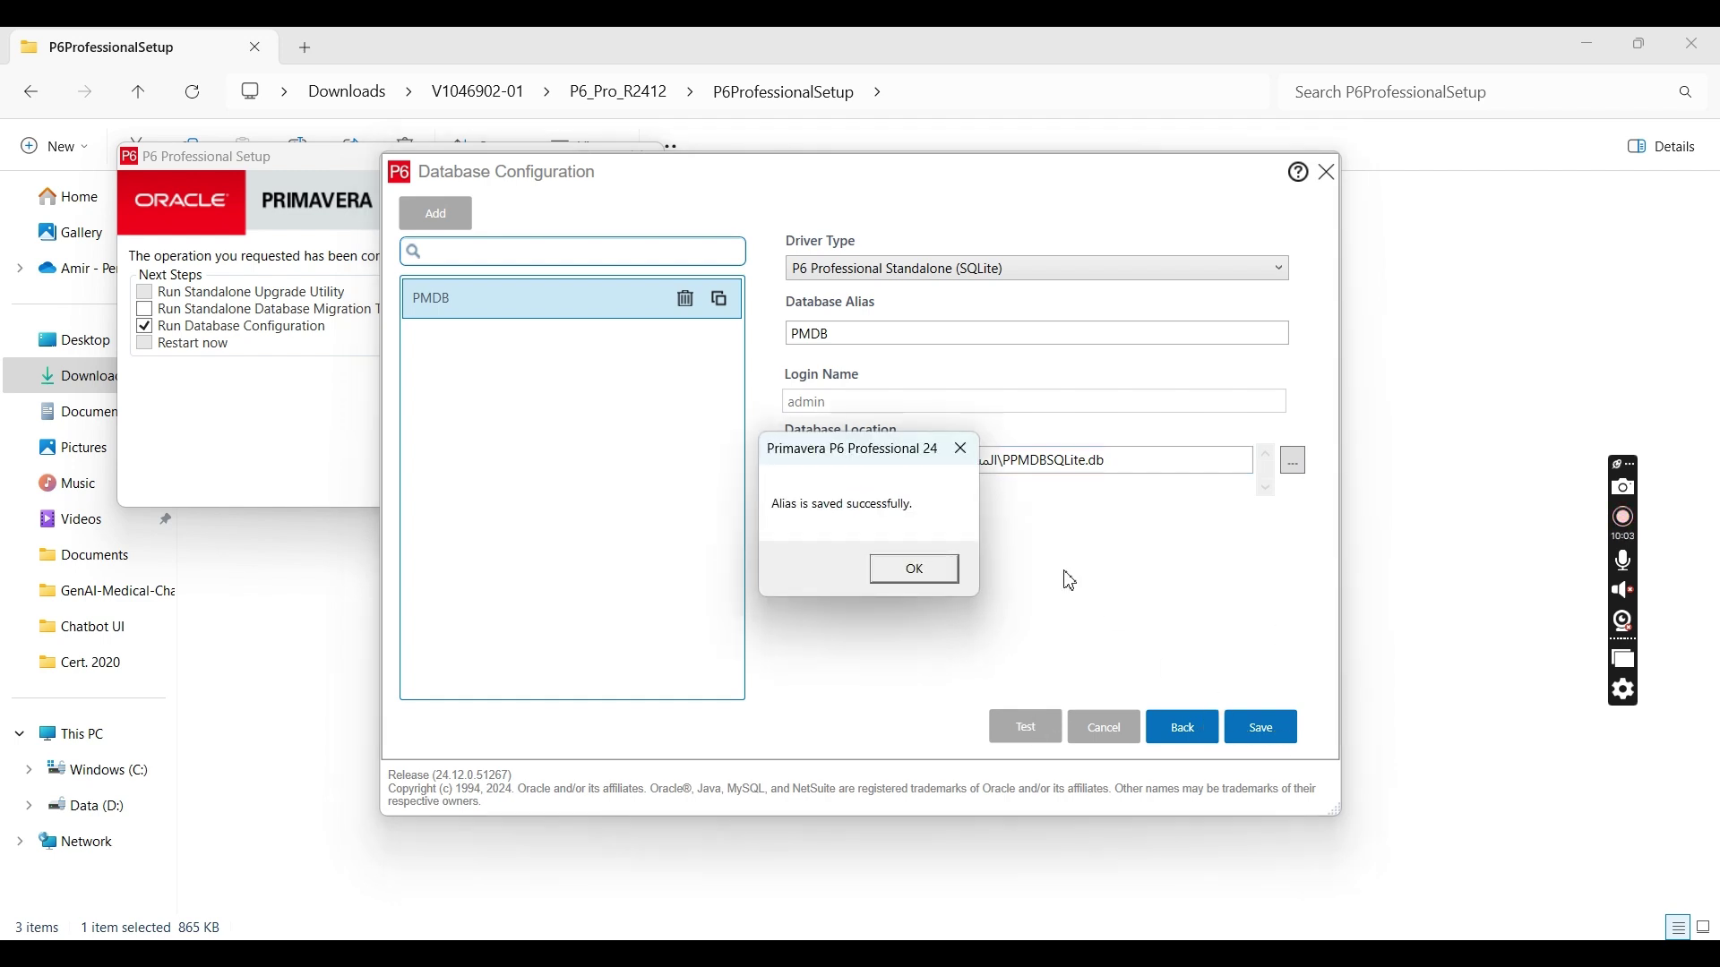
{"action": "left_click", "coordinate": [913, 570]}
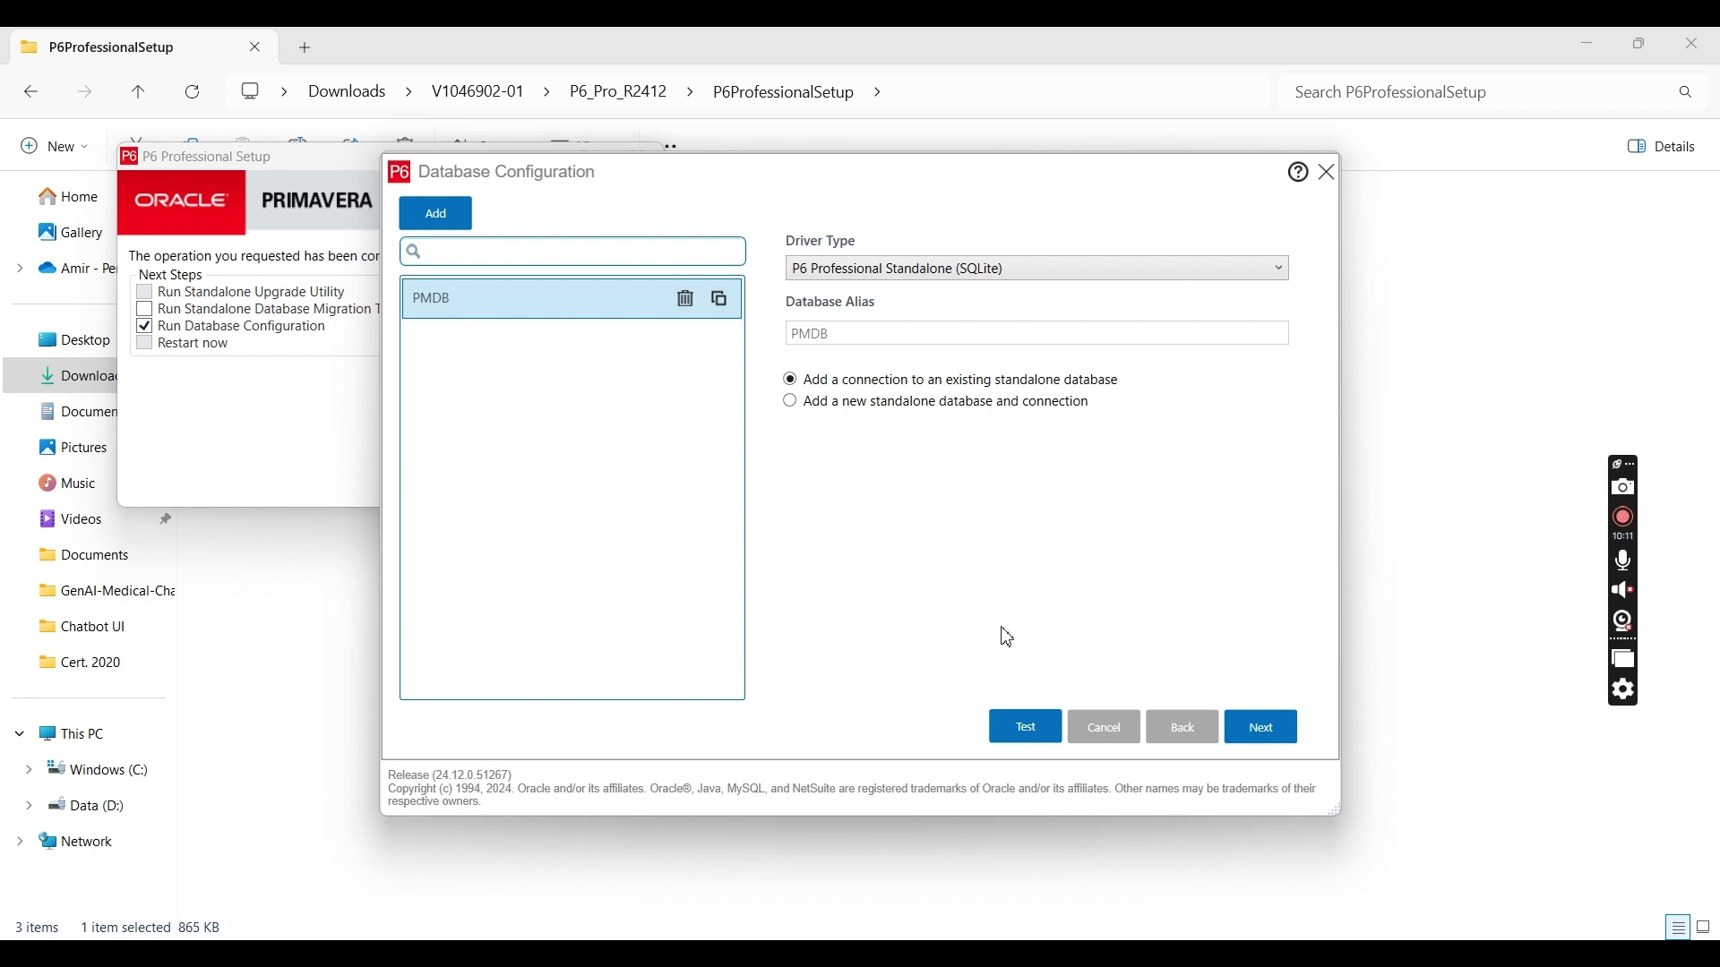
Test the PMDB connection, confirm the success message, and continue to the database location settings
{"action": "left_click", "coordinate": [1027, 727]}
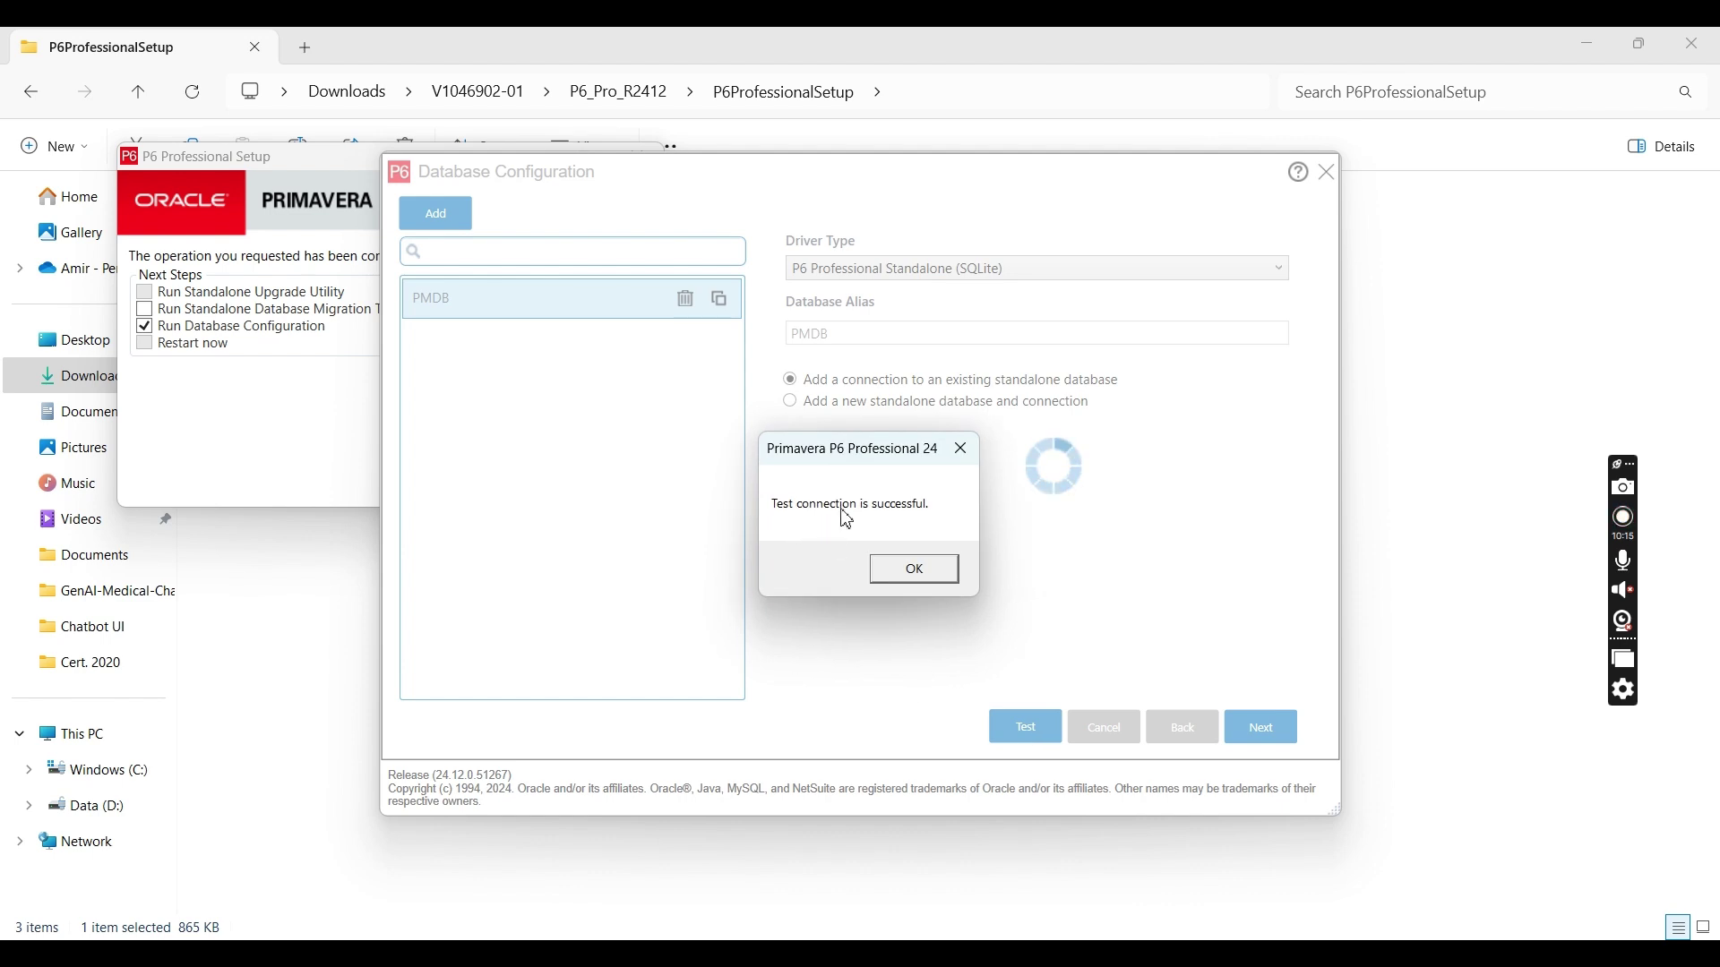
{"action": "left_click", "coordinate": [911, 570]}
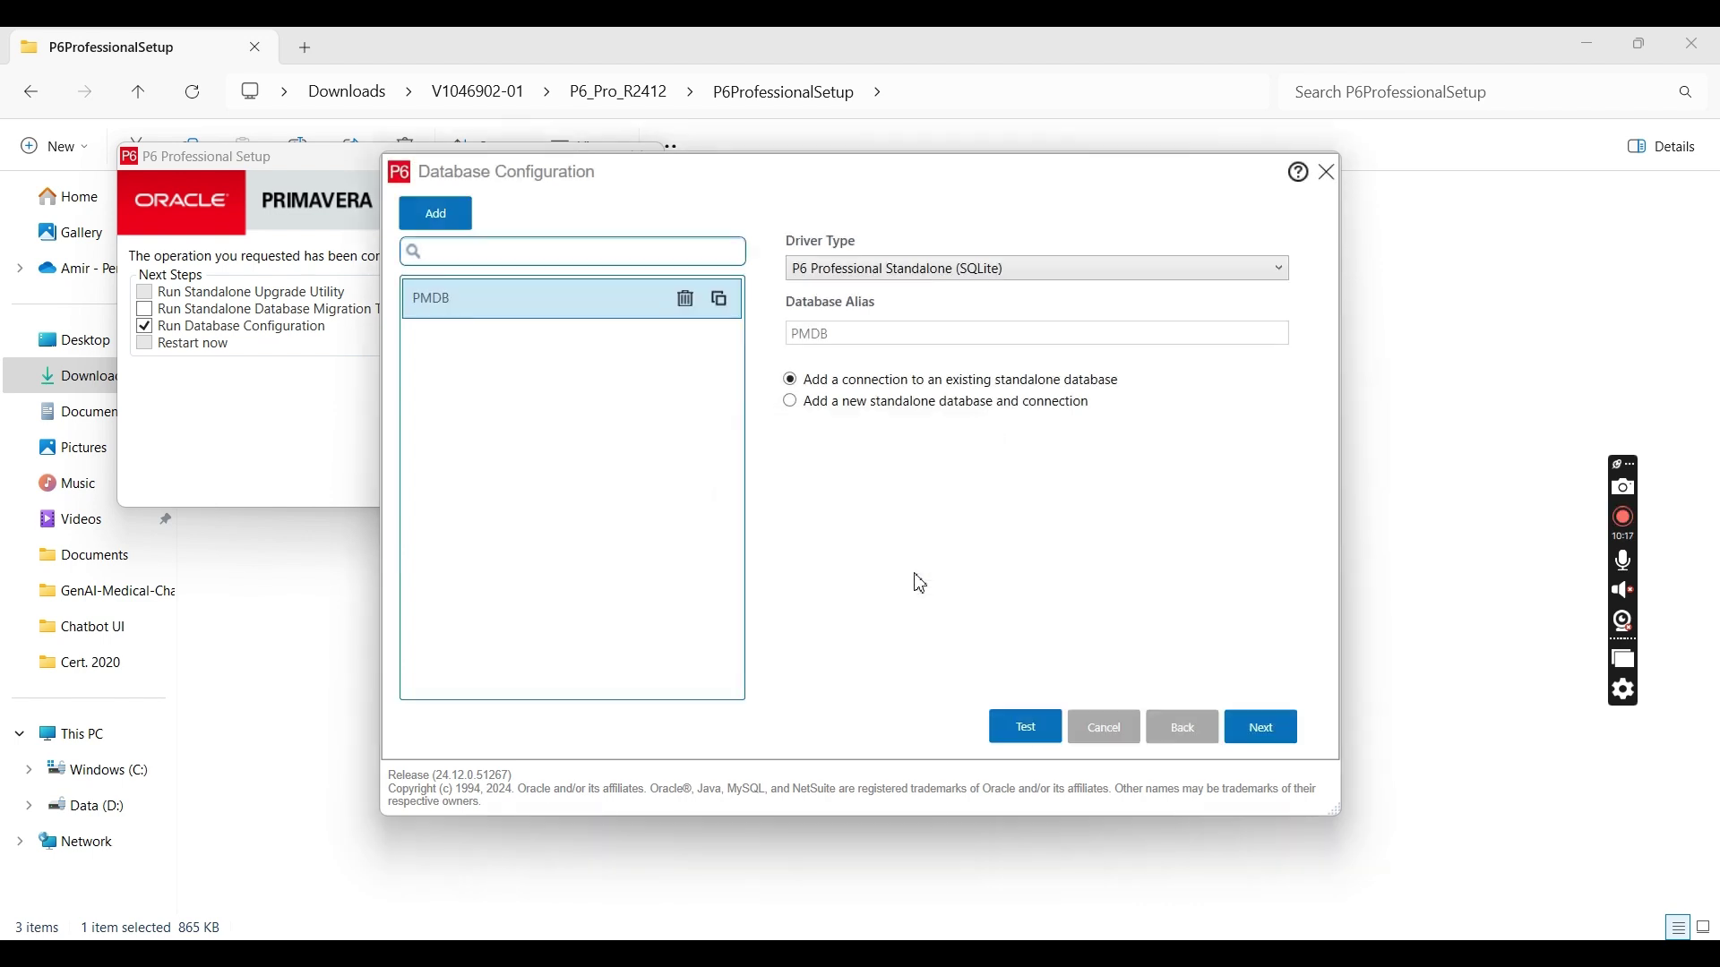
{"action": "left_click", "coordinate": [1290, 729]}
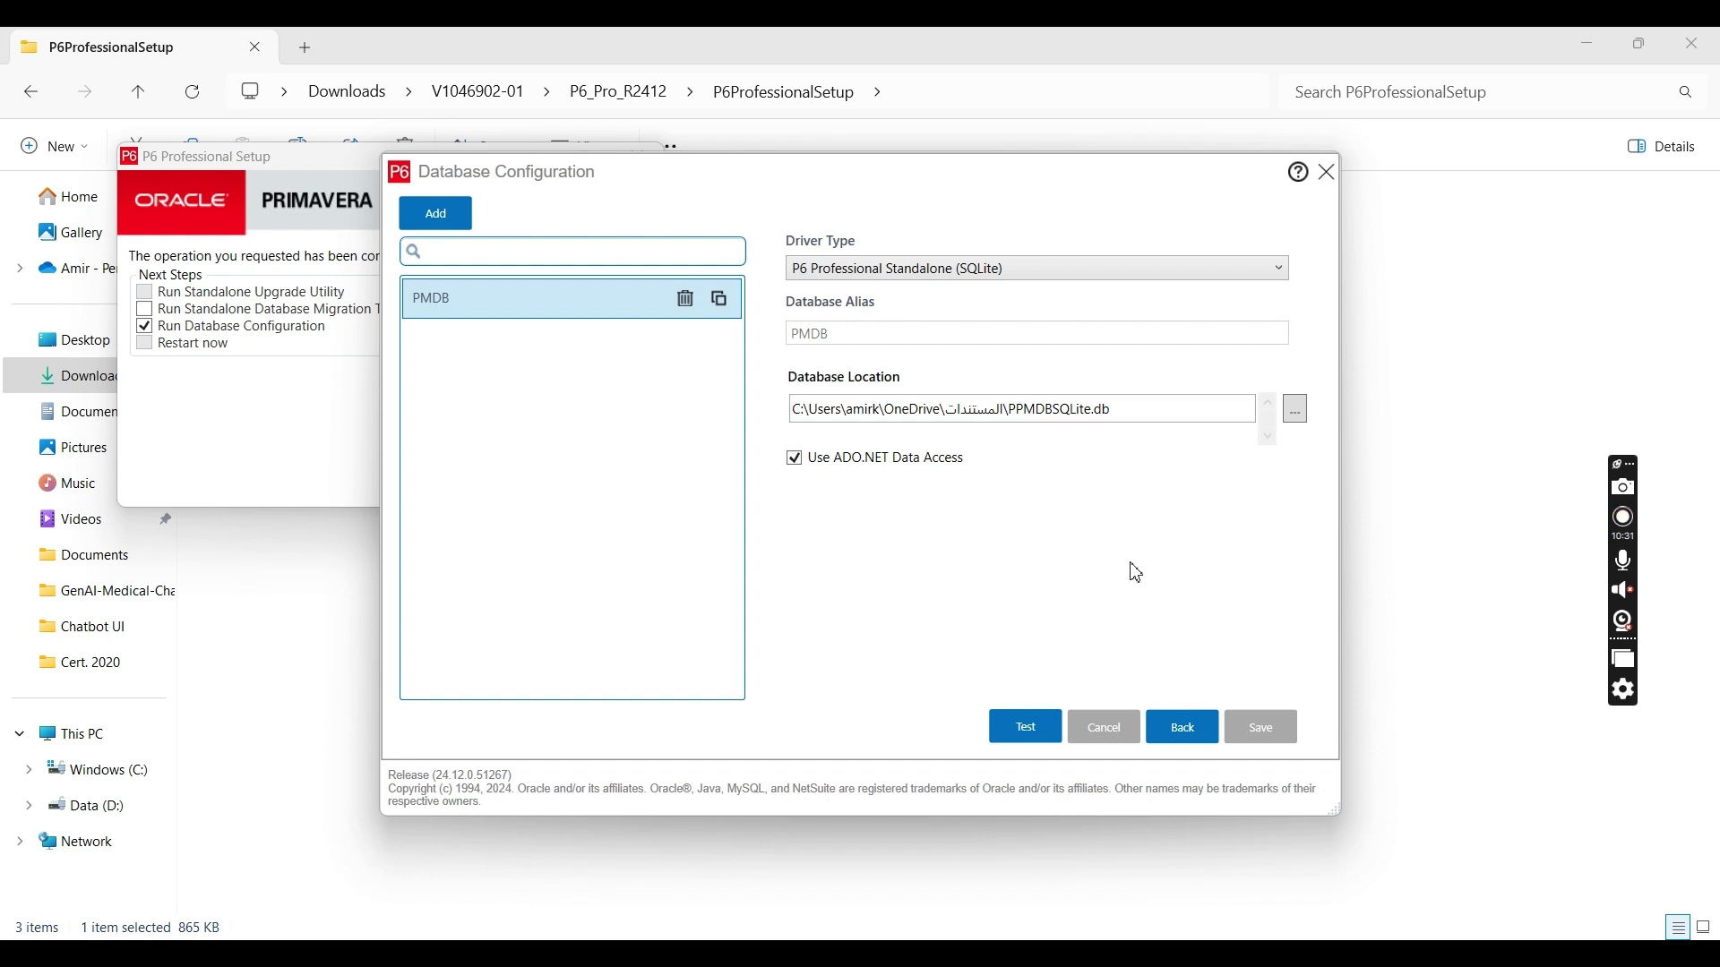
Close the Database Configuration and Setup windows, then minimize File Explorer and Chrome
{"action": "left_click", "coordinate": [1329, 174]}
{"action": "left_click", "coordinate": [517, 482]}
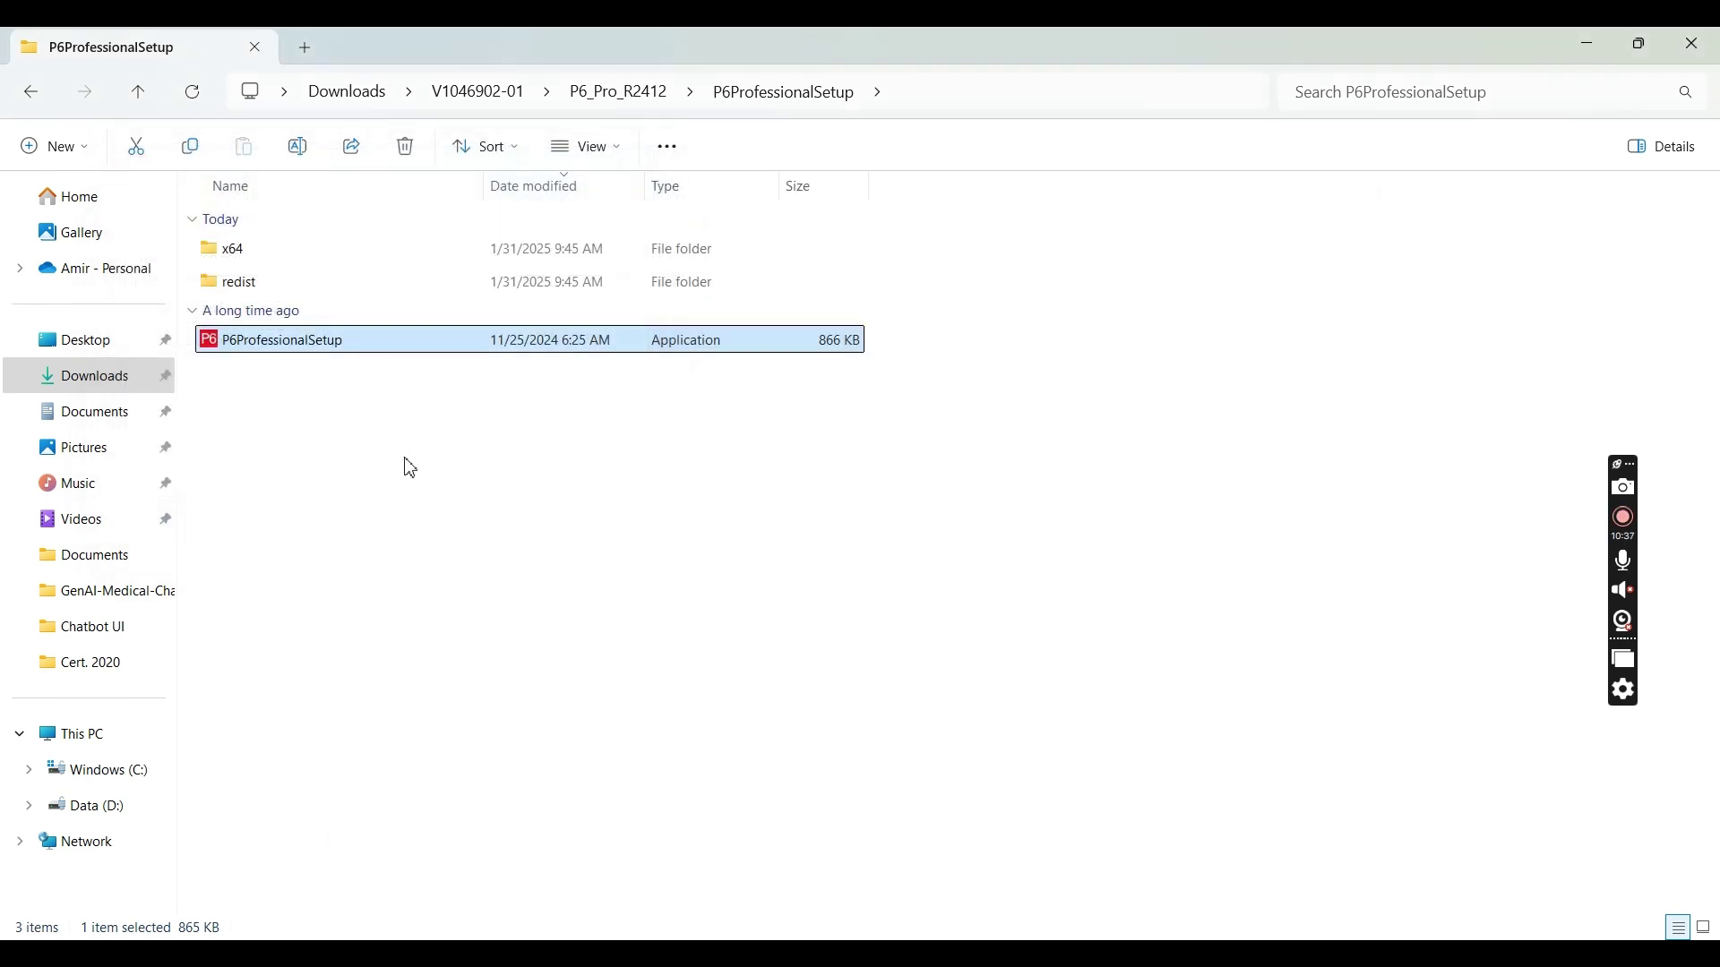
{"action": "left_click", "coordinate": [411, 468]}
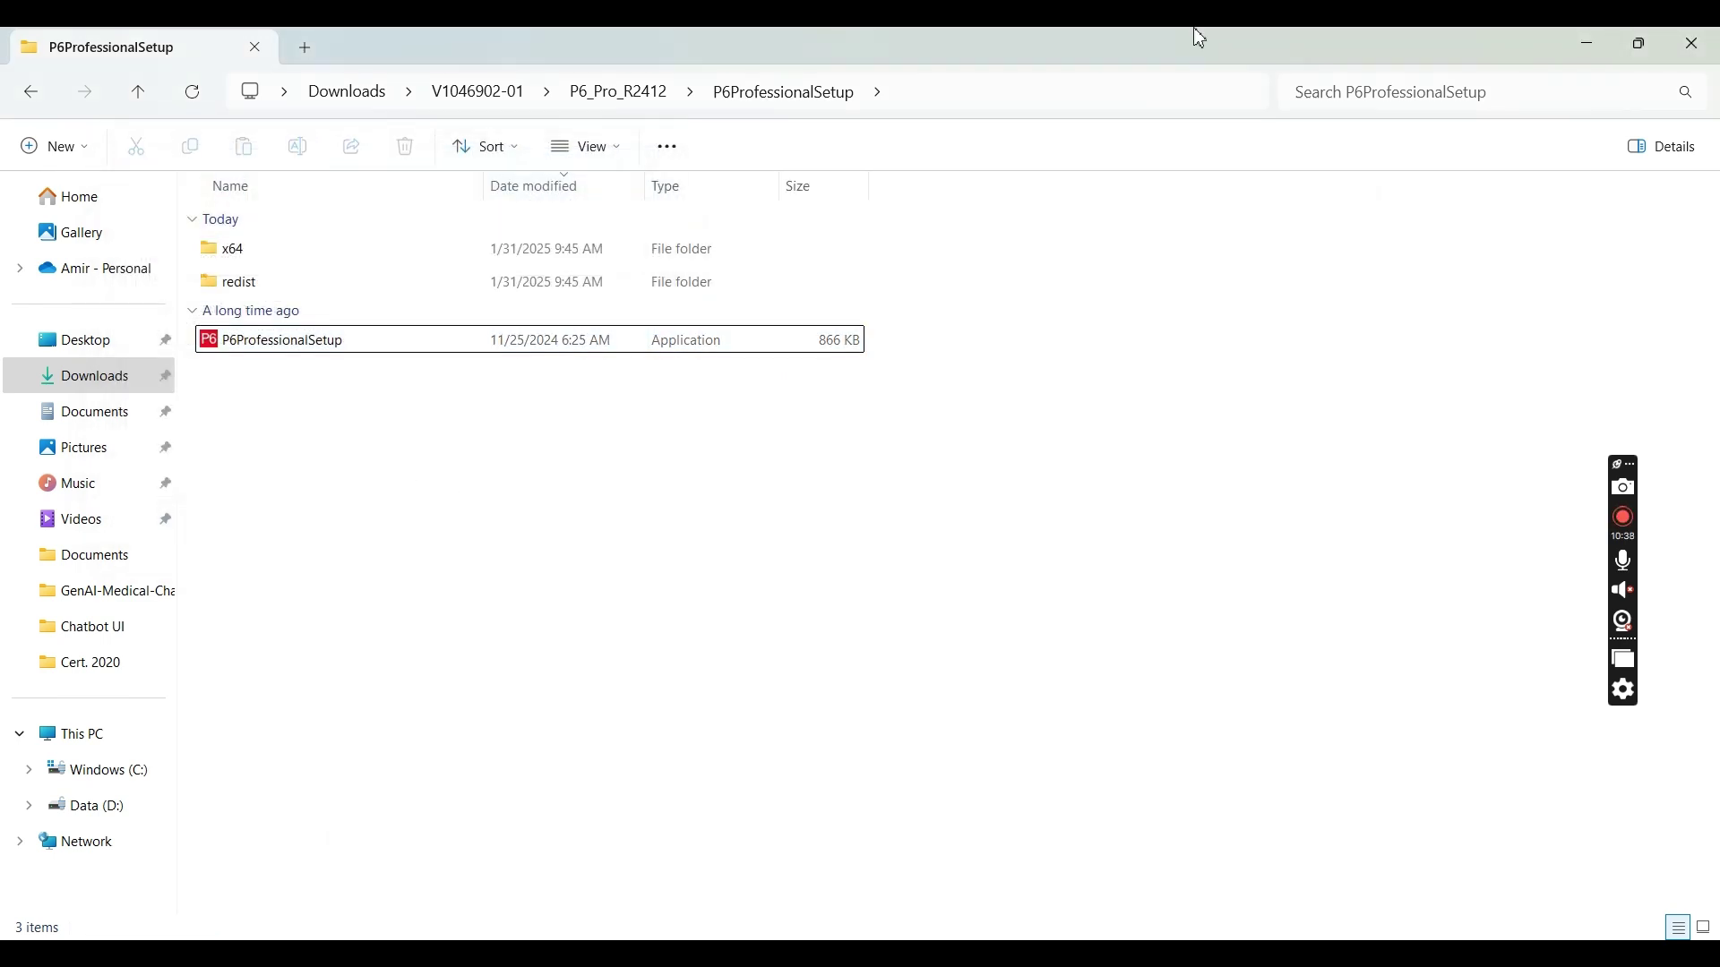
{"action": "left_click", "coordinate": [1588, 38]}
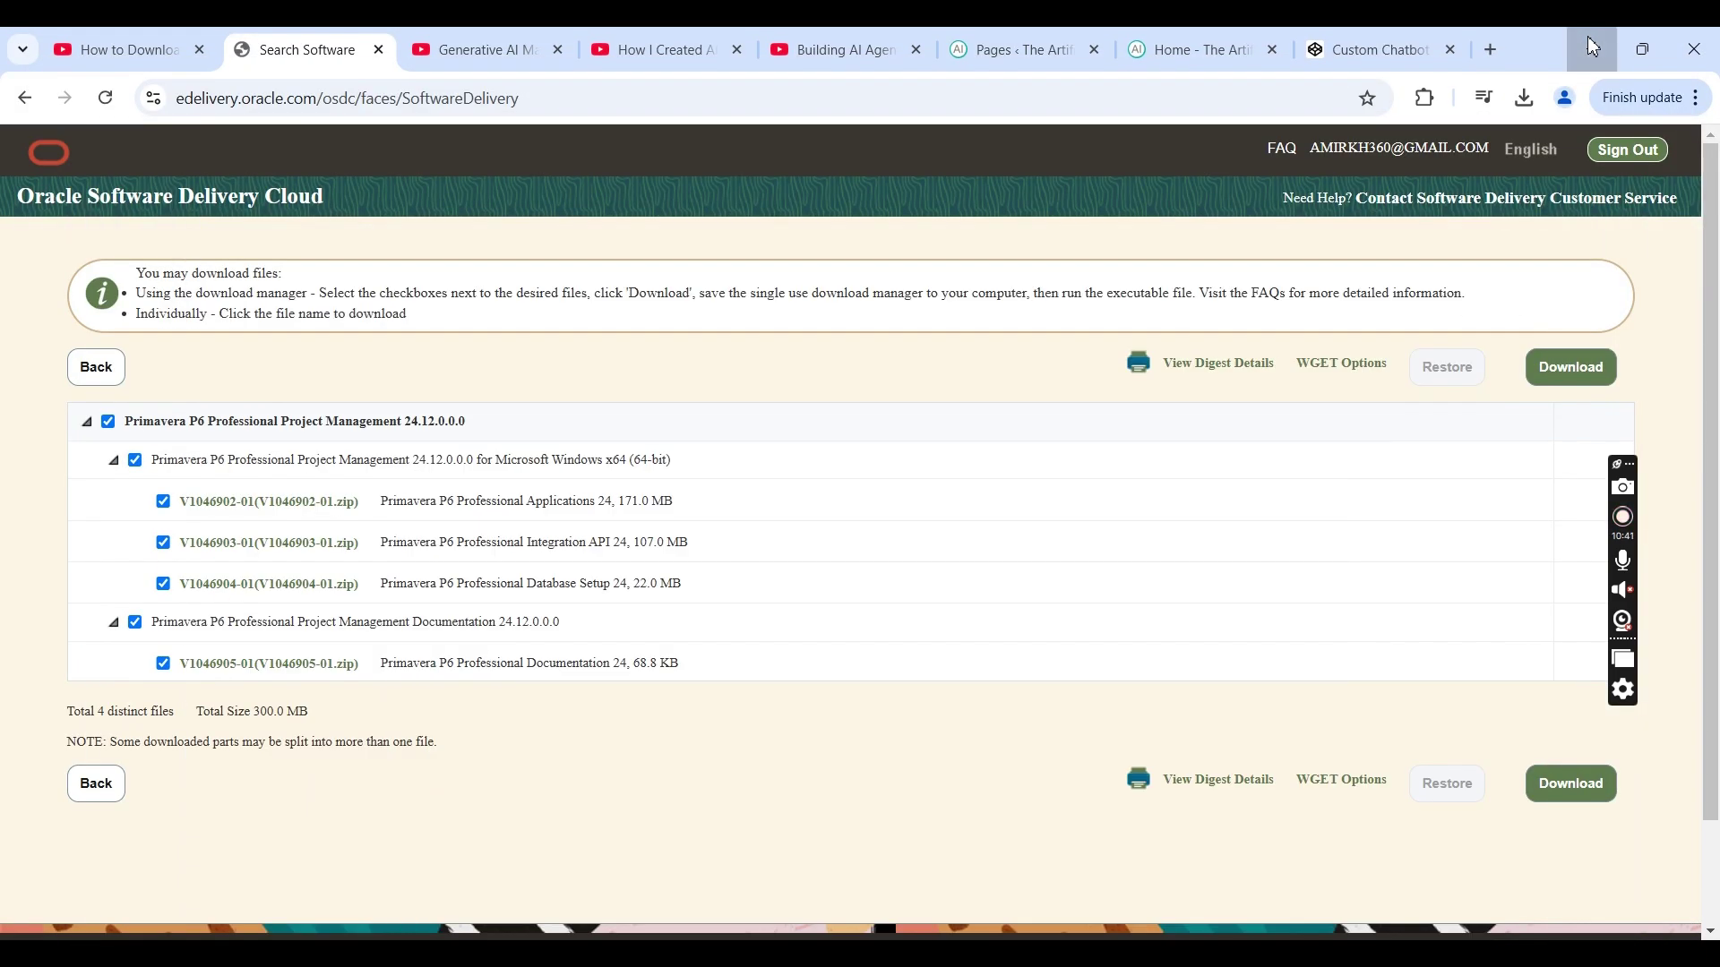
{"action": "left_click", "coordinate": [1588, 38]}
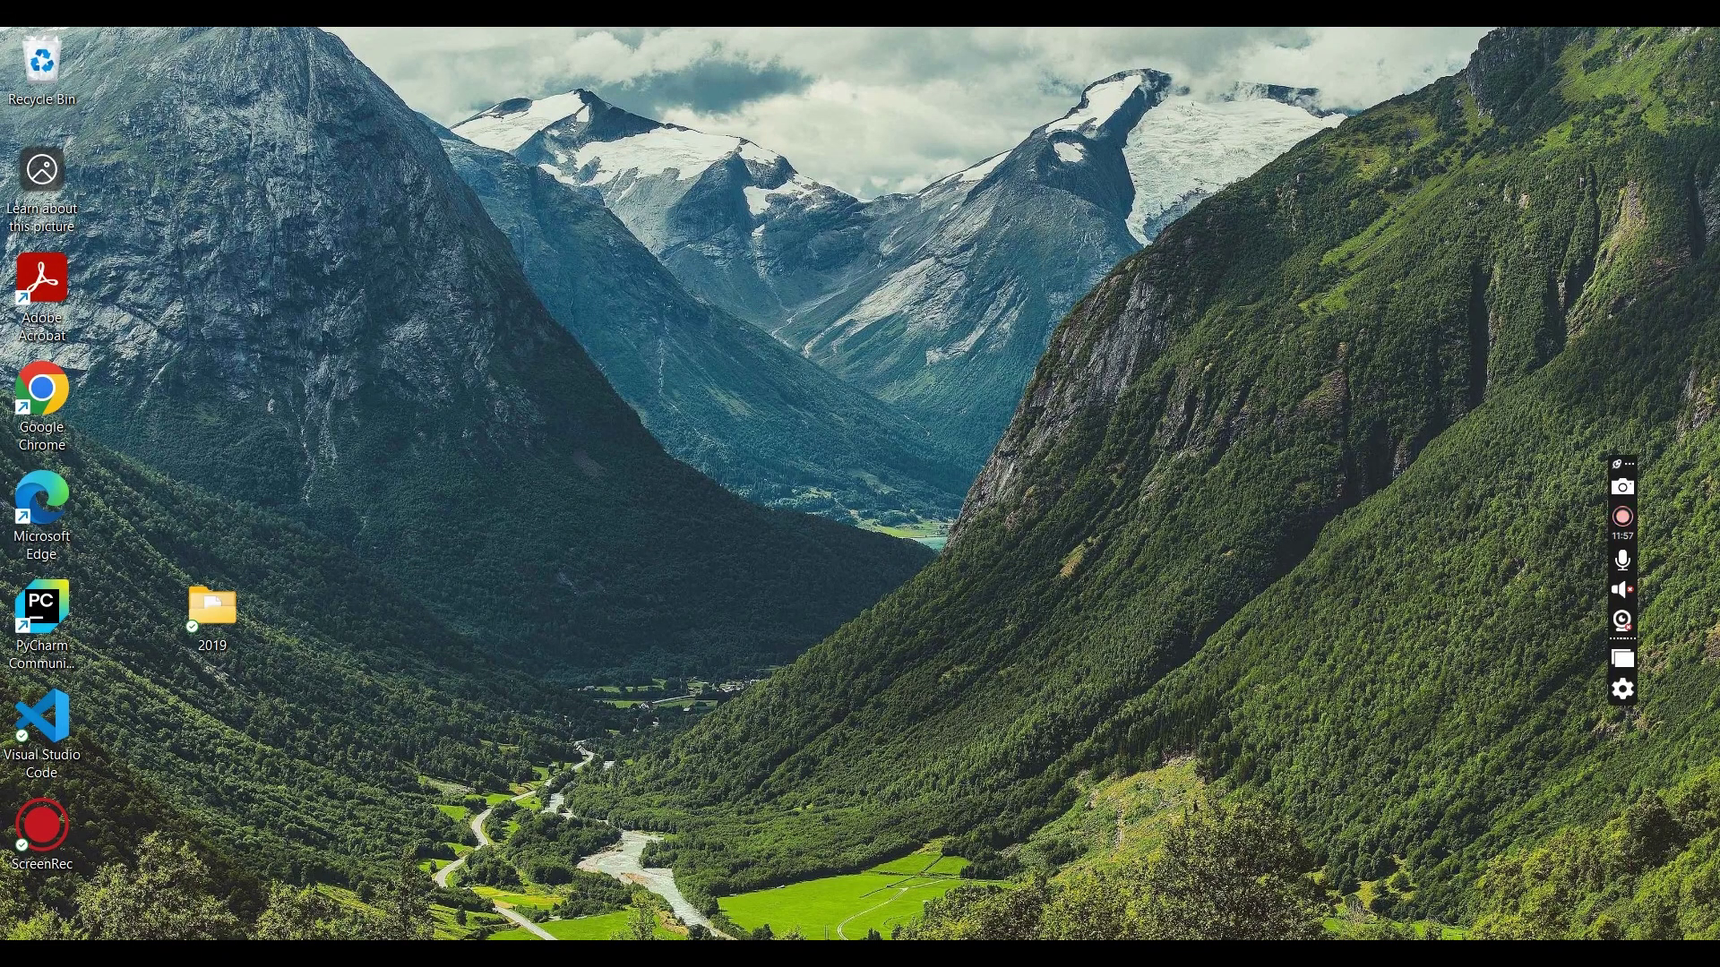
Launch P6 Professional 24 (x64) from the Start menu's Oracle - Primavera P6 folder under All apps
{"action": "key", "text": "super"}
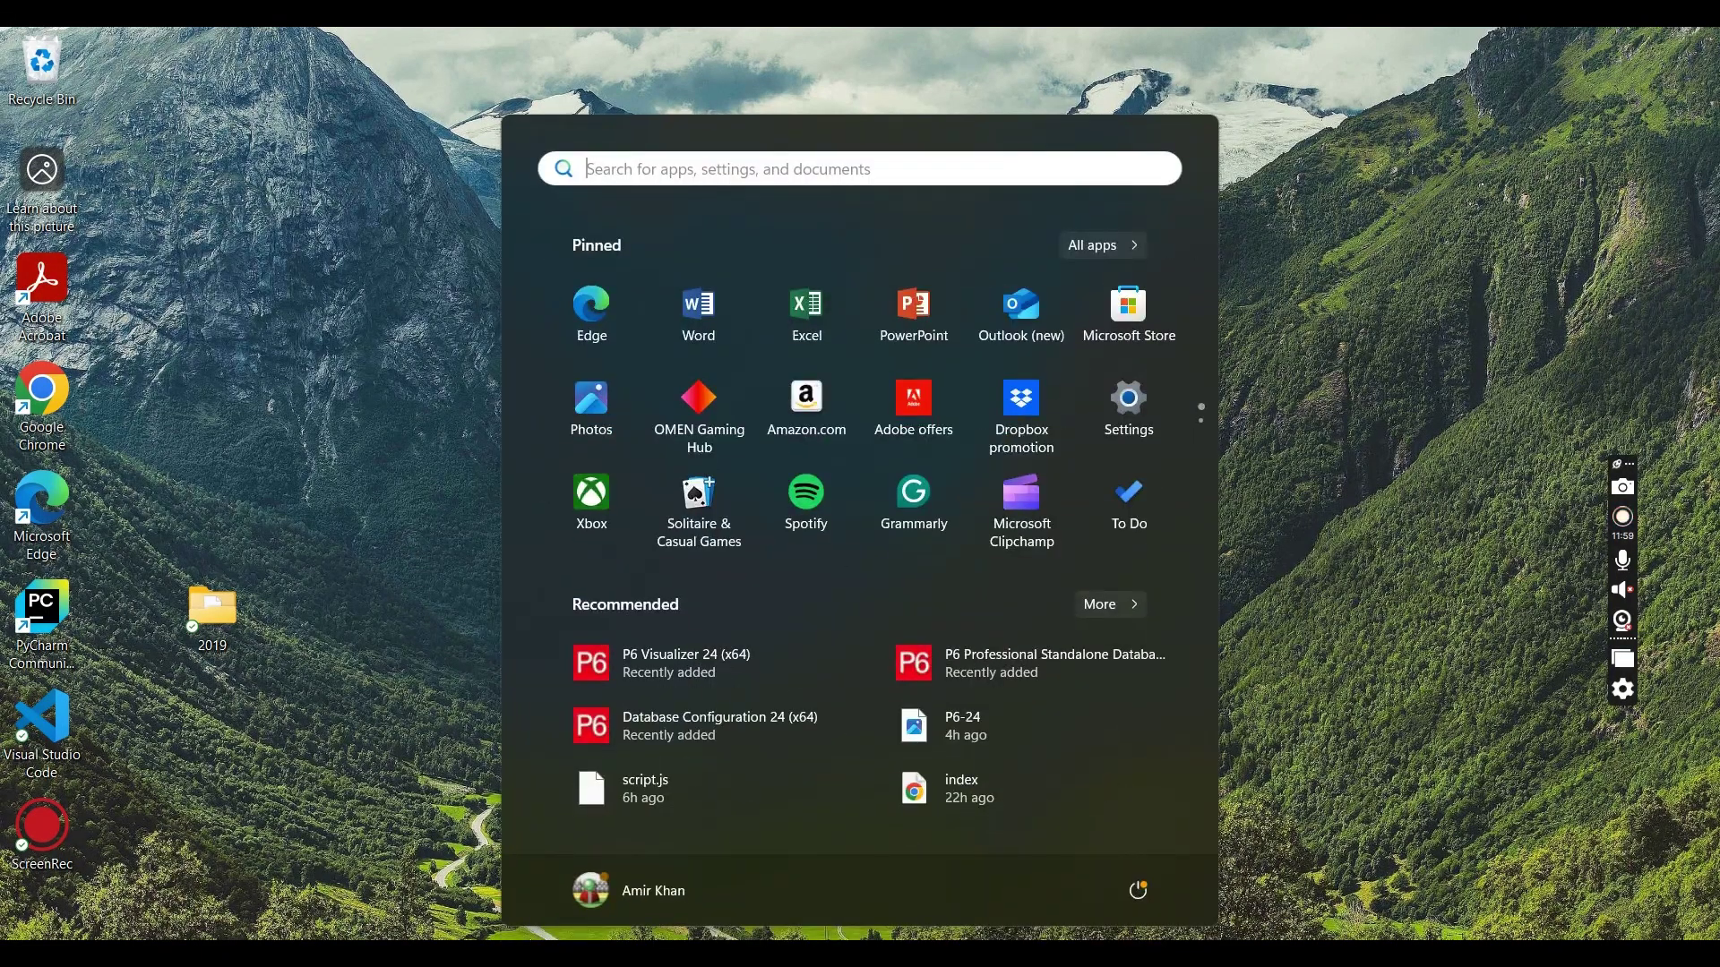
{"action": "left_click", "coordinate": [1083, 244]}
{"action": "scroll", "coordinate": [899, 480], "scroll_direction": "down", "scroll_amount": 3}
{"action": "scroll", "coordinate": [902, 483], "scroll_direction": "down", "scroll_amount": 6}
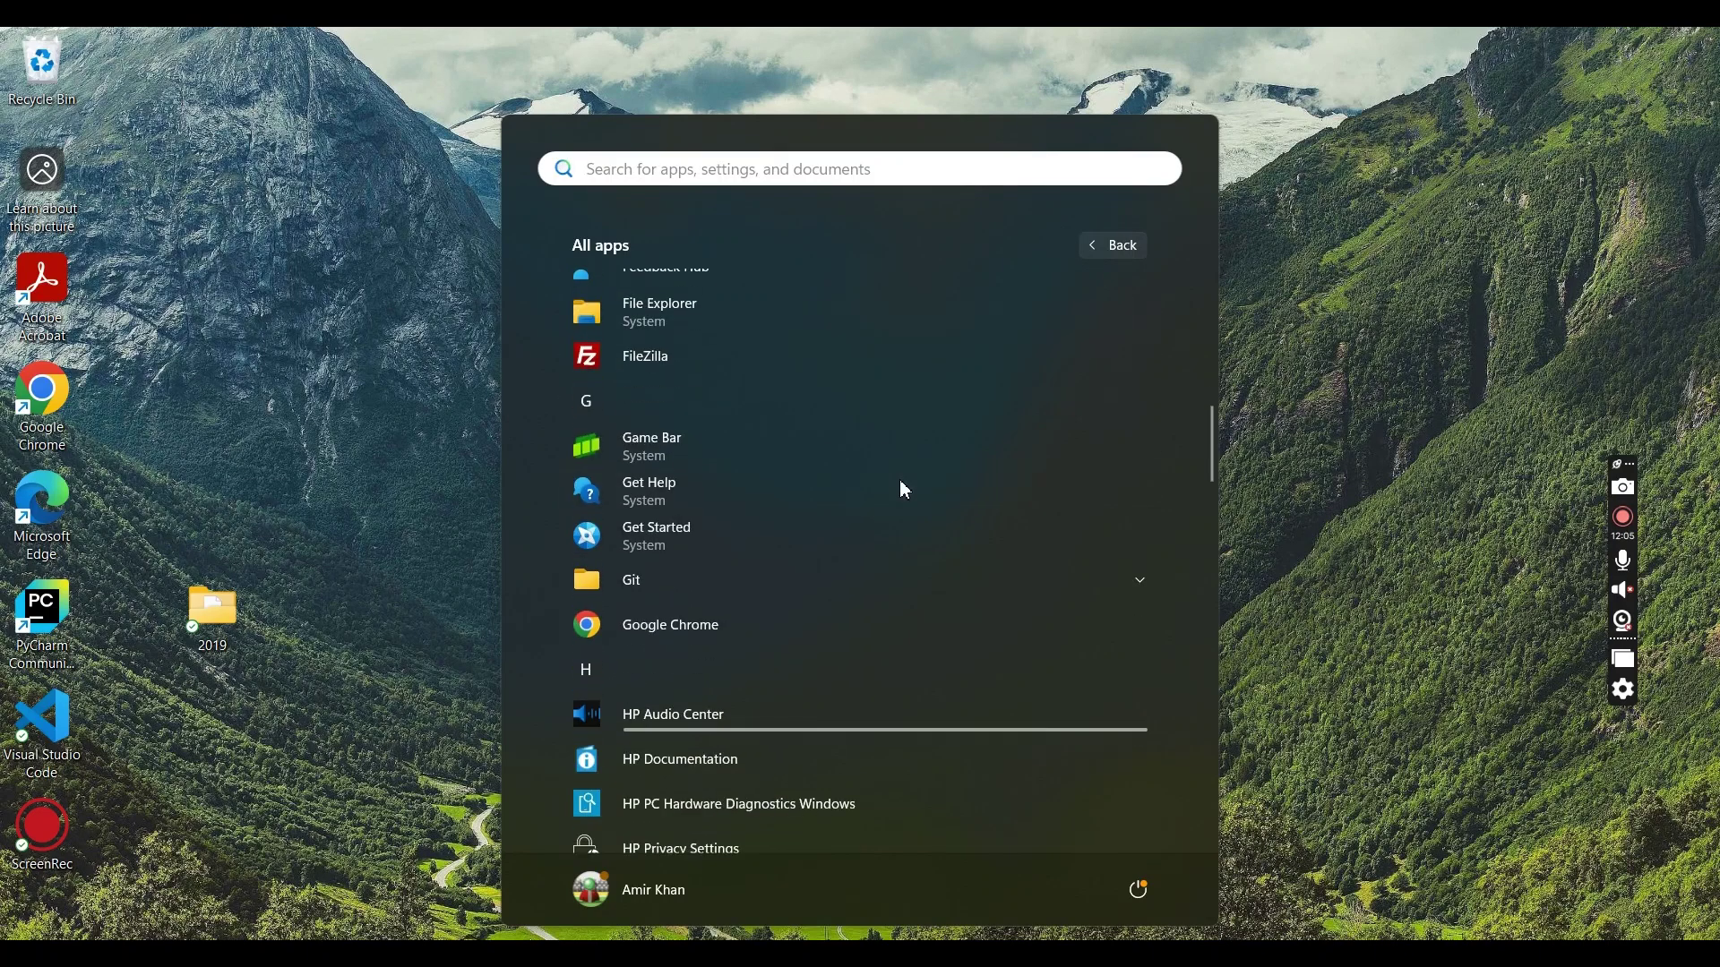
{"action": "scroll", "coordinate": [903, 484], "scroll_direction": "down", "scroll_amount": 5}
{"action": "scroll", "coordinate": [902, 483], "scroll_direction": "down", "scroll_amount": 5}
{"action": "scroll", "coordinate": [904, 489], "scroll_direction": "down", "scroll_amount": 5}
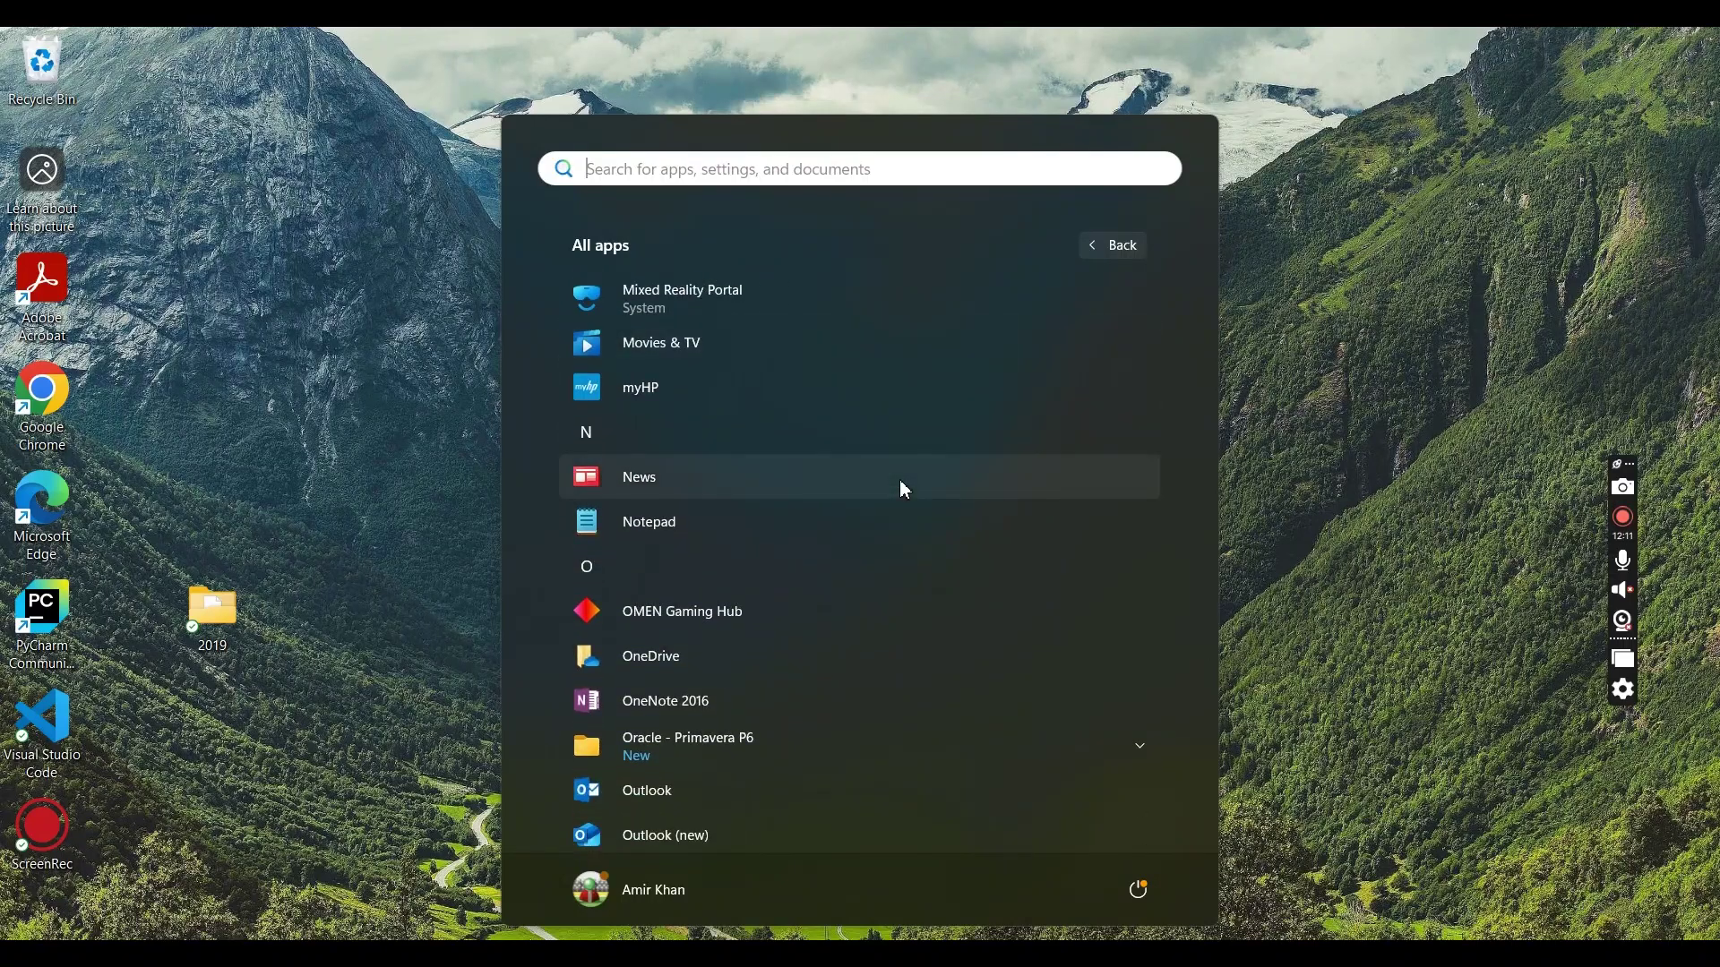
{"action": "scroll", "coordinate": [900, 489], "scroll_direction": "down", "scroll_amount": 1}
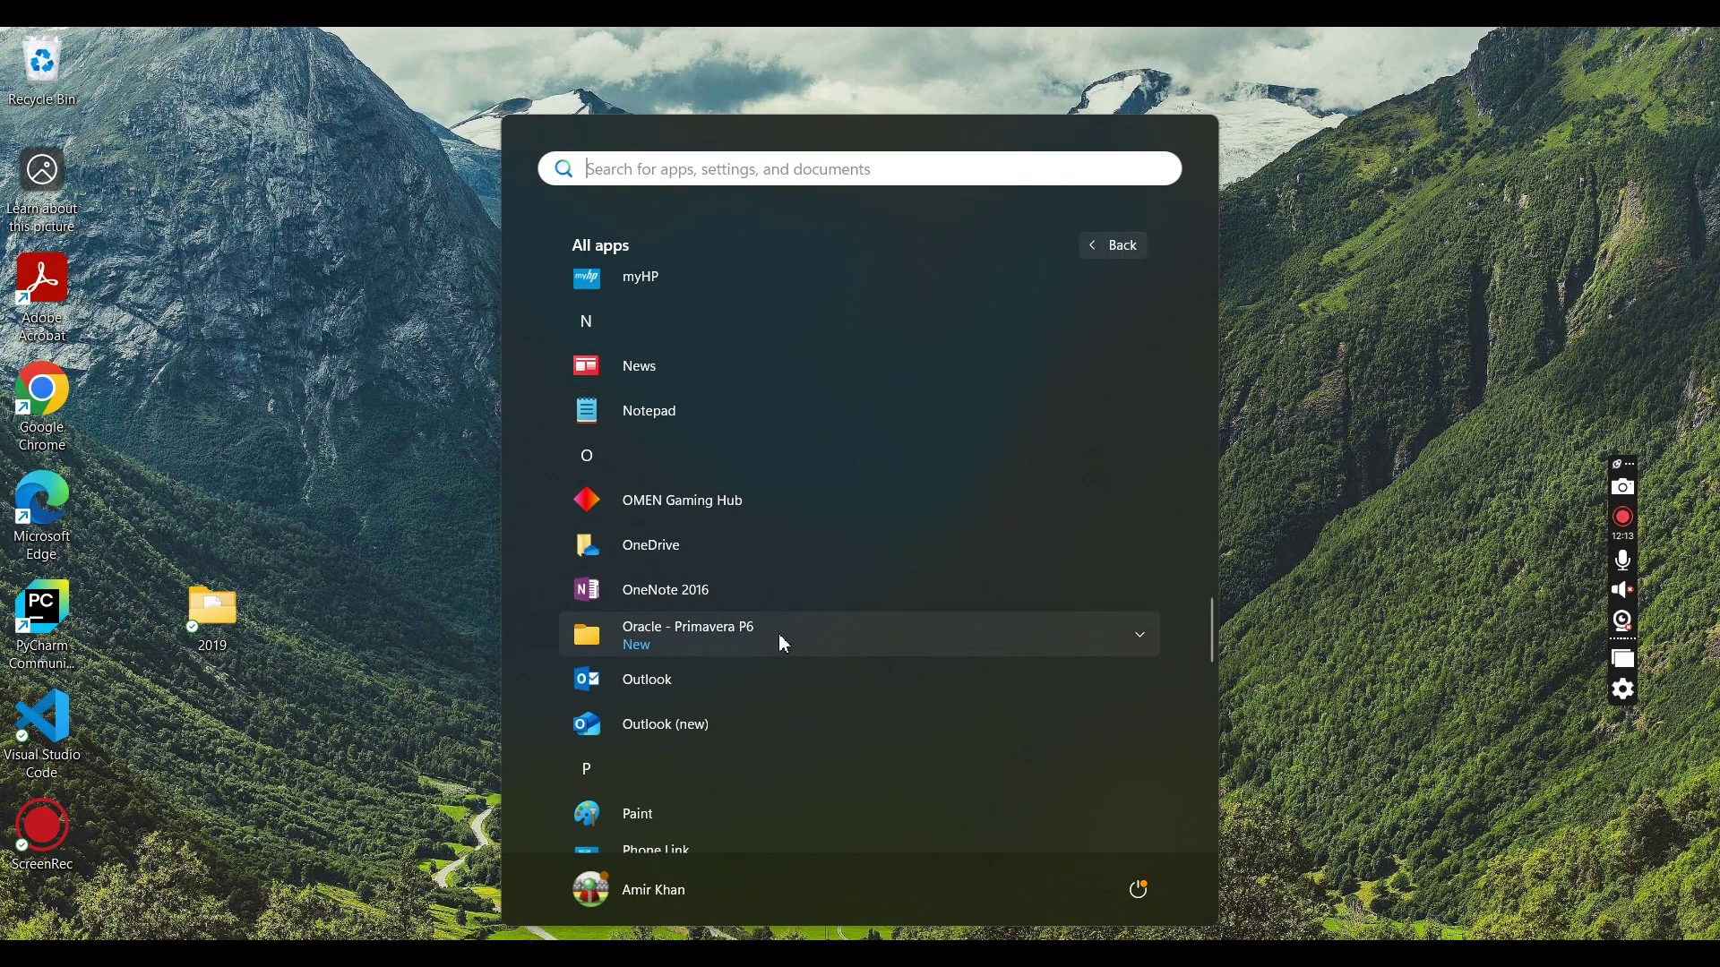
{"action": "left_click", "coordinate": [825, 641]}
{"action": "scroll", "coordinate": [831, 643], "scroll_direction": "down", "scroll_amount": 1}
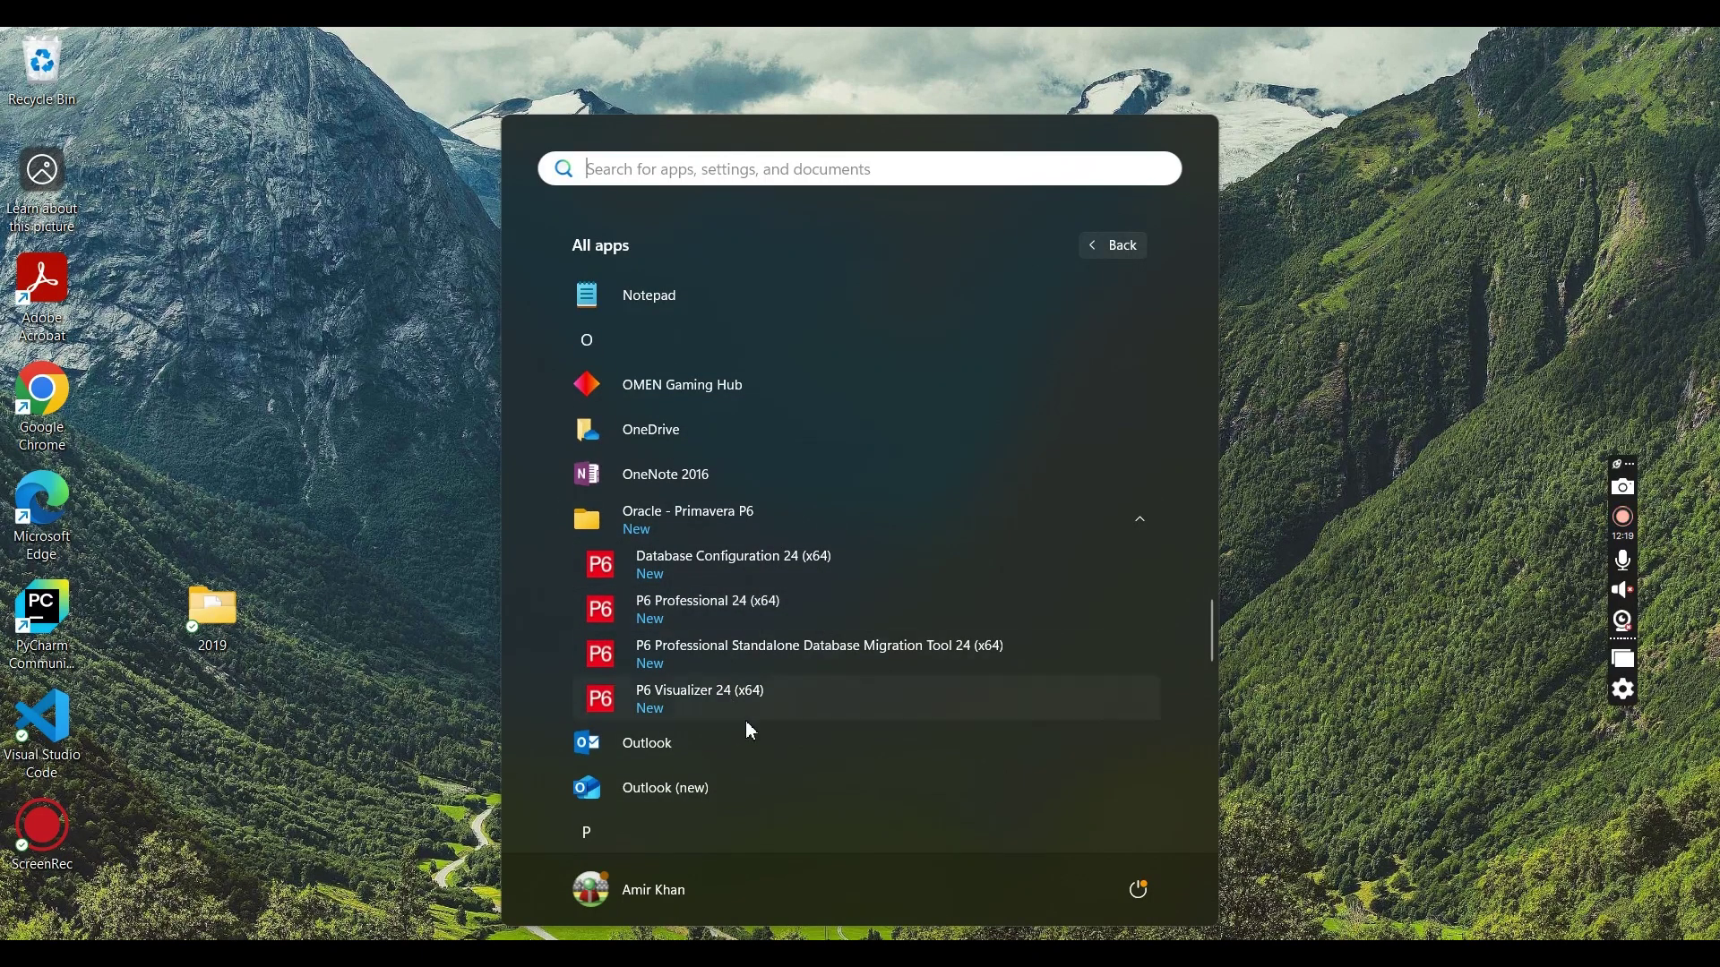
{"action": "left_click", "coordinate": [722, 609]}
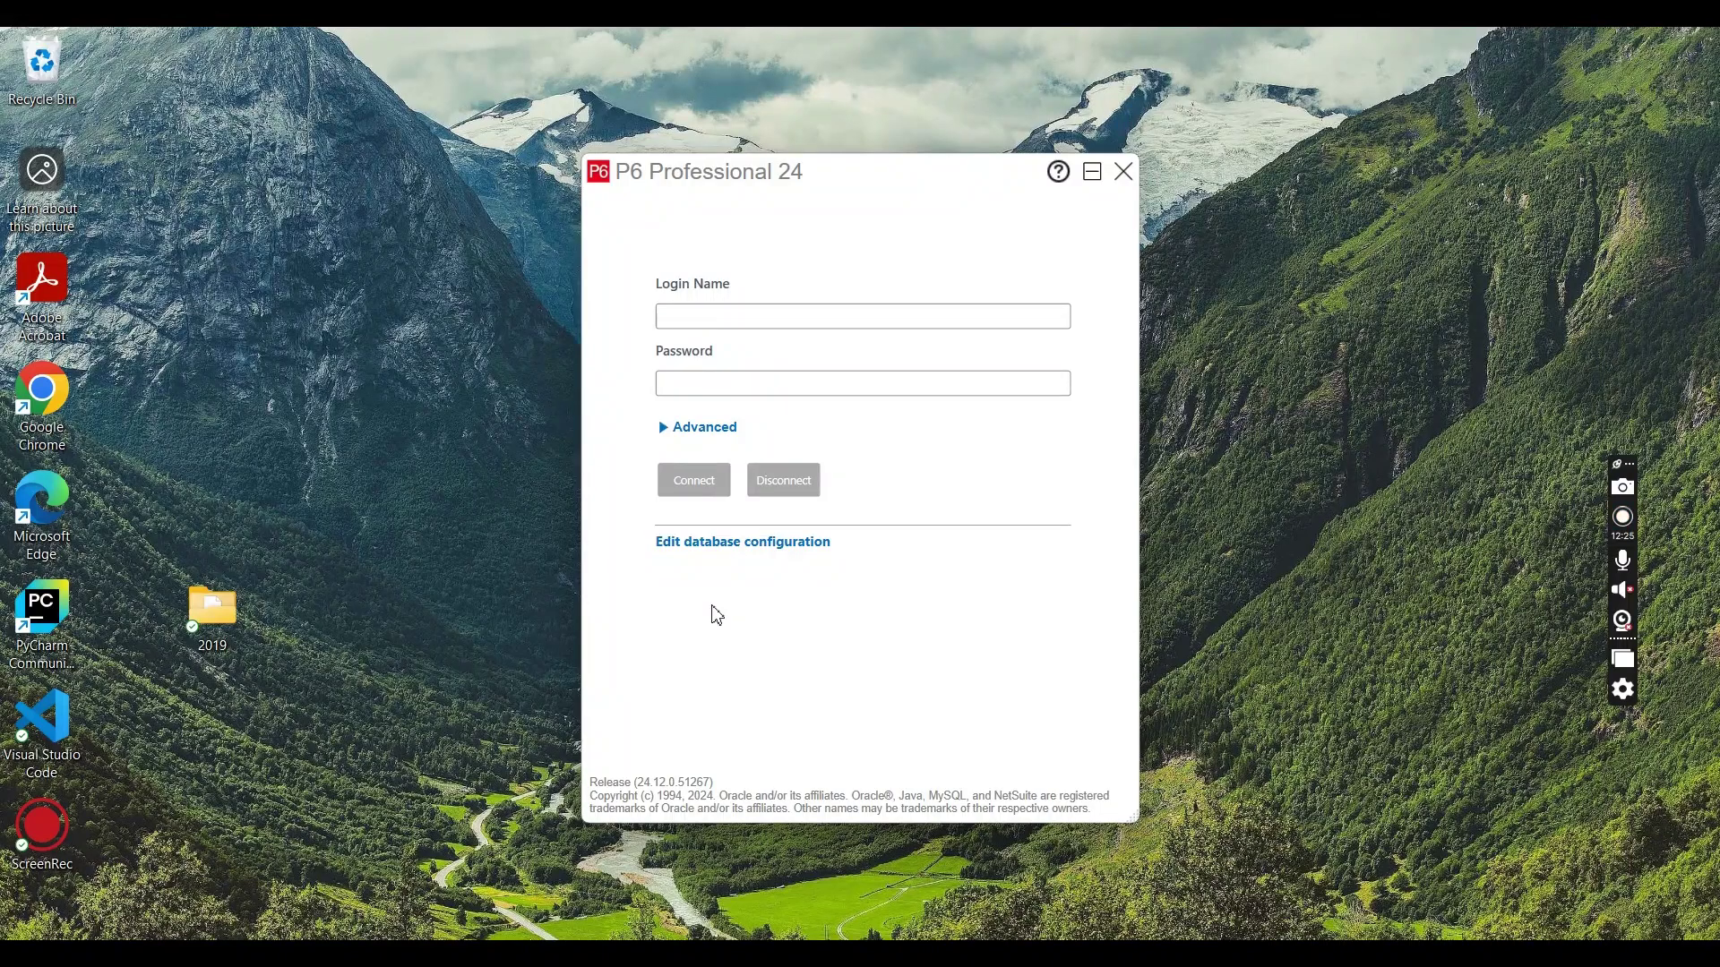
Log in to P6 with the admin login name and its password, then connect
{"action": "left_click", "coordinate": [811, 312]}
{"action": "type", "text": "a"}
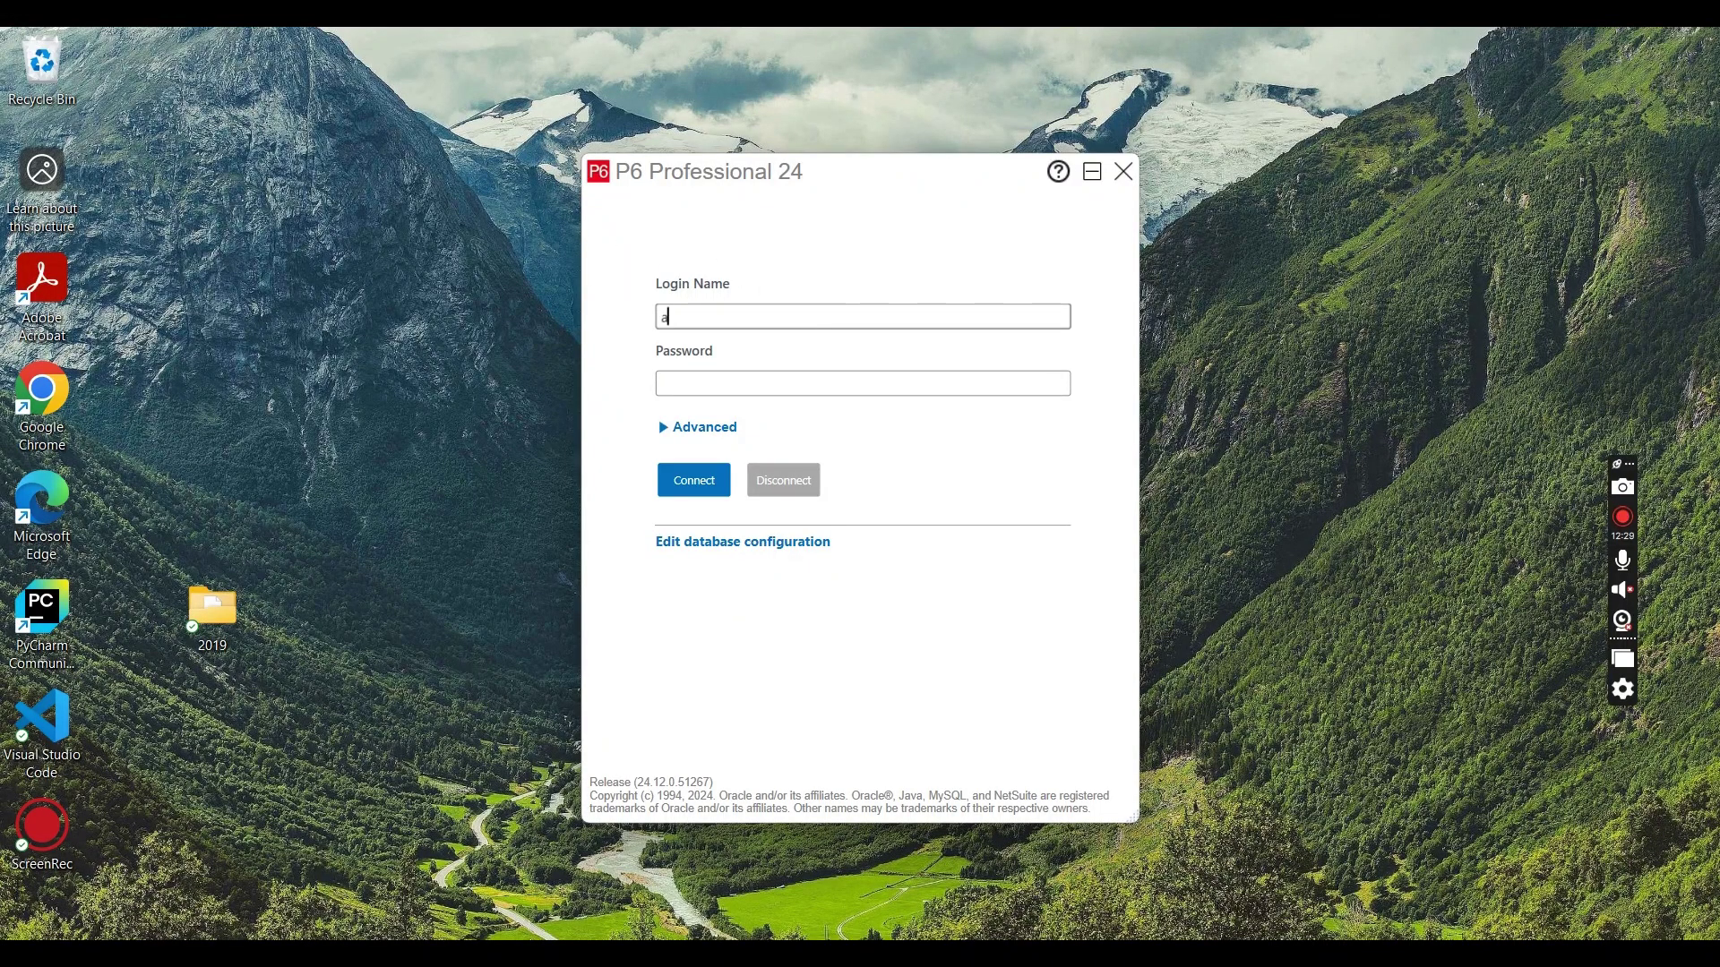
{"action": "type", "text": "dmin"}
{"action": "left_click", "coordinate": [857, 385]}
{"action": "type", "text": "admin"}
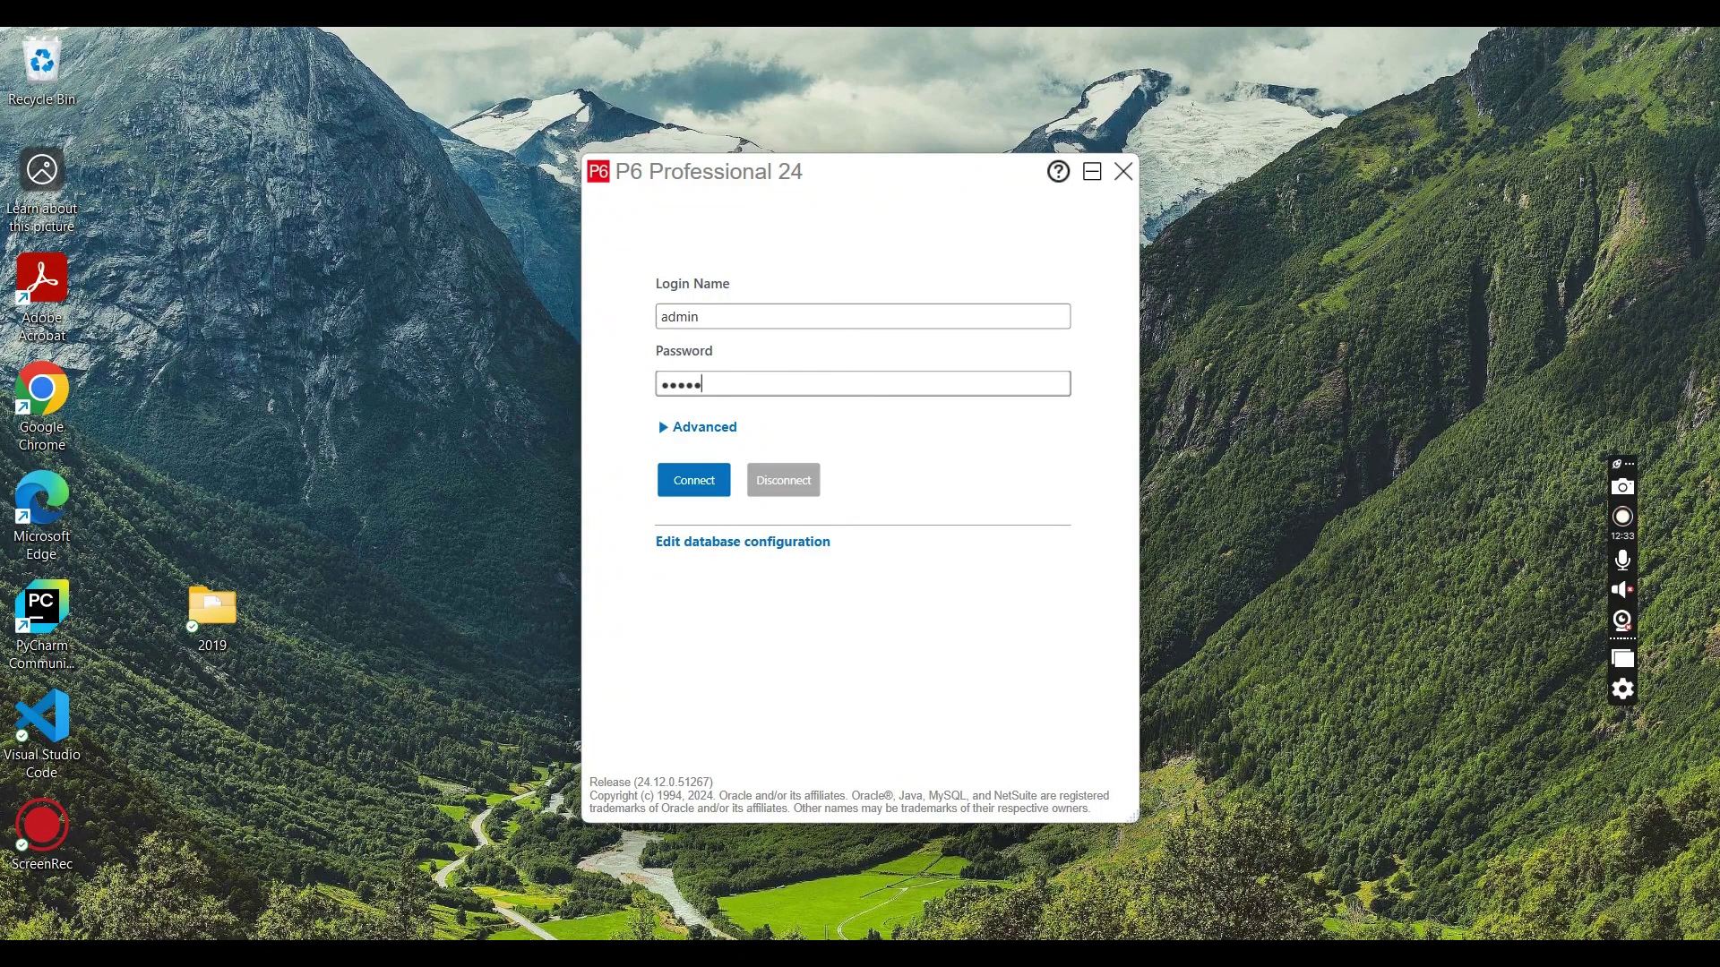
{"action": "left_click", "coordinate": [685, 487]}
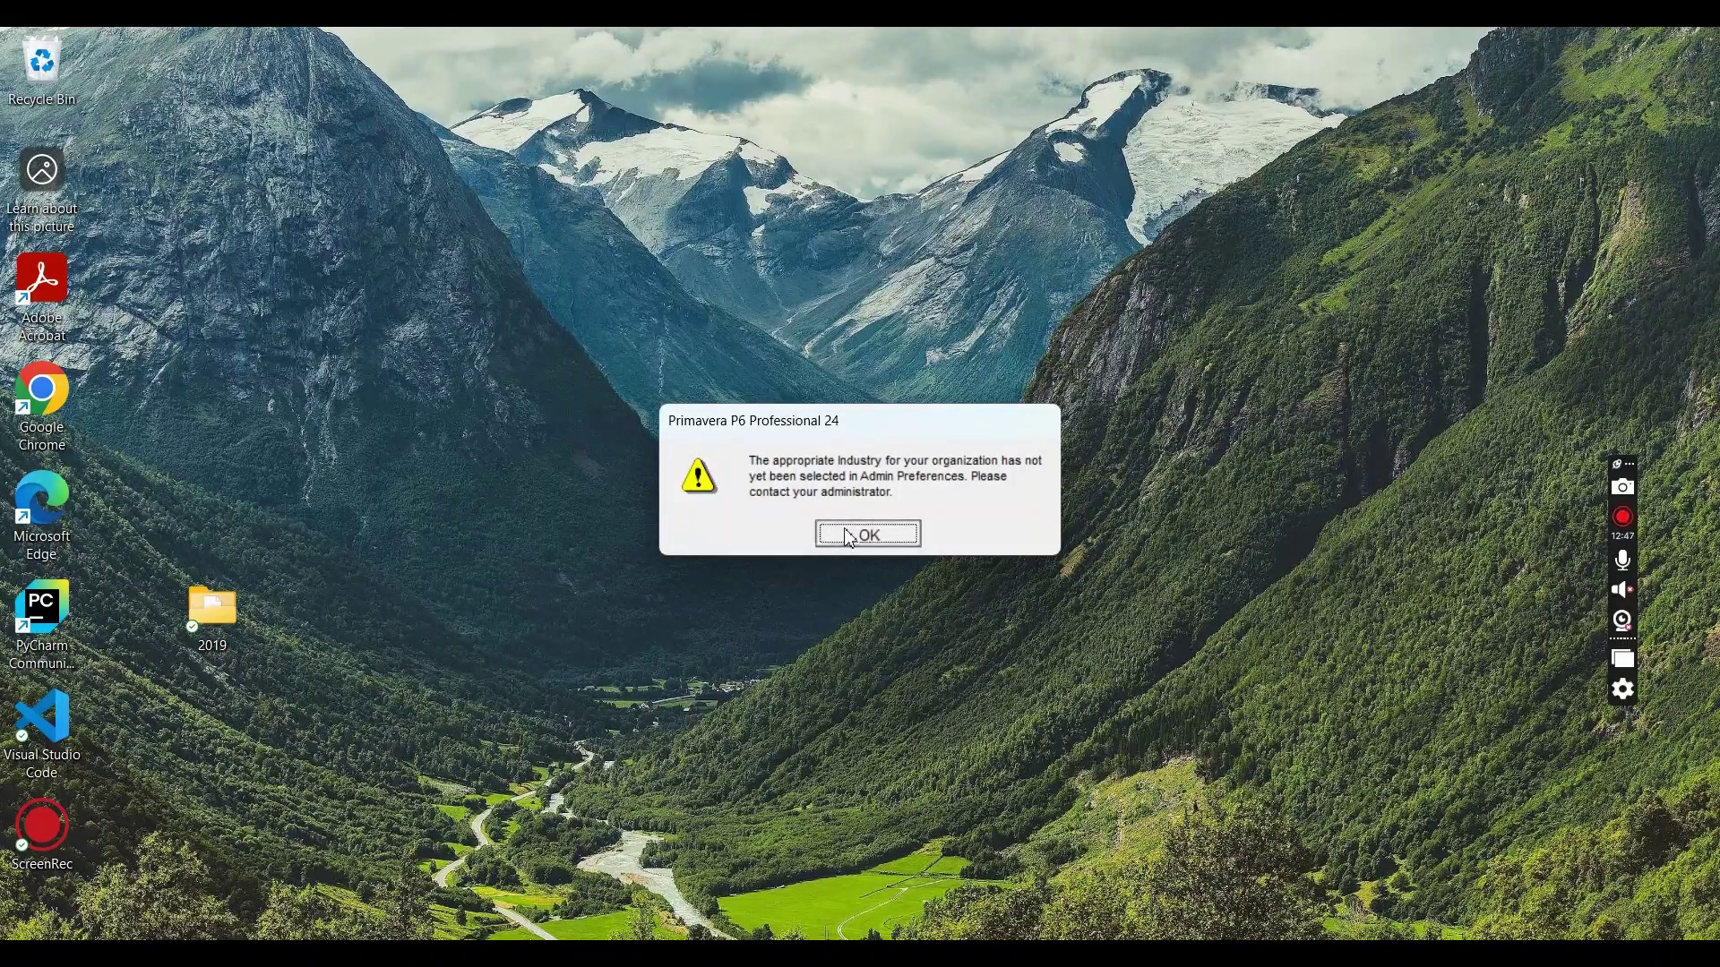
Dismiss the no-industry warning and view then close the About Primavera P6 Professional version details
{"action": "left_click", "coordinate": [849, 535]}
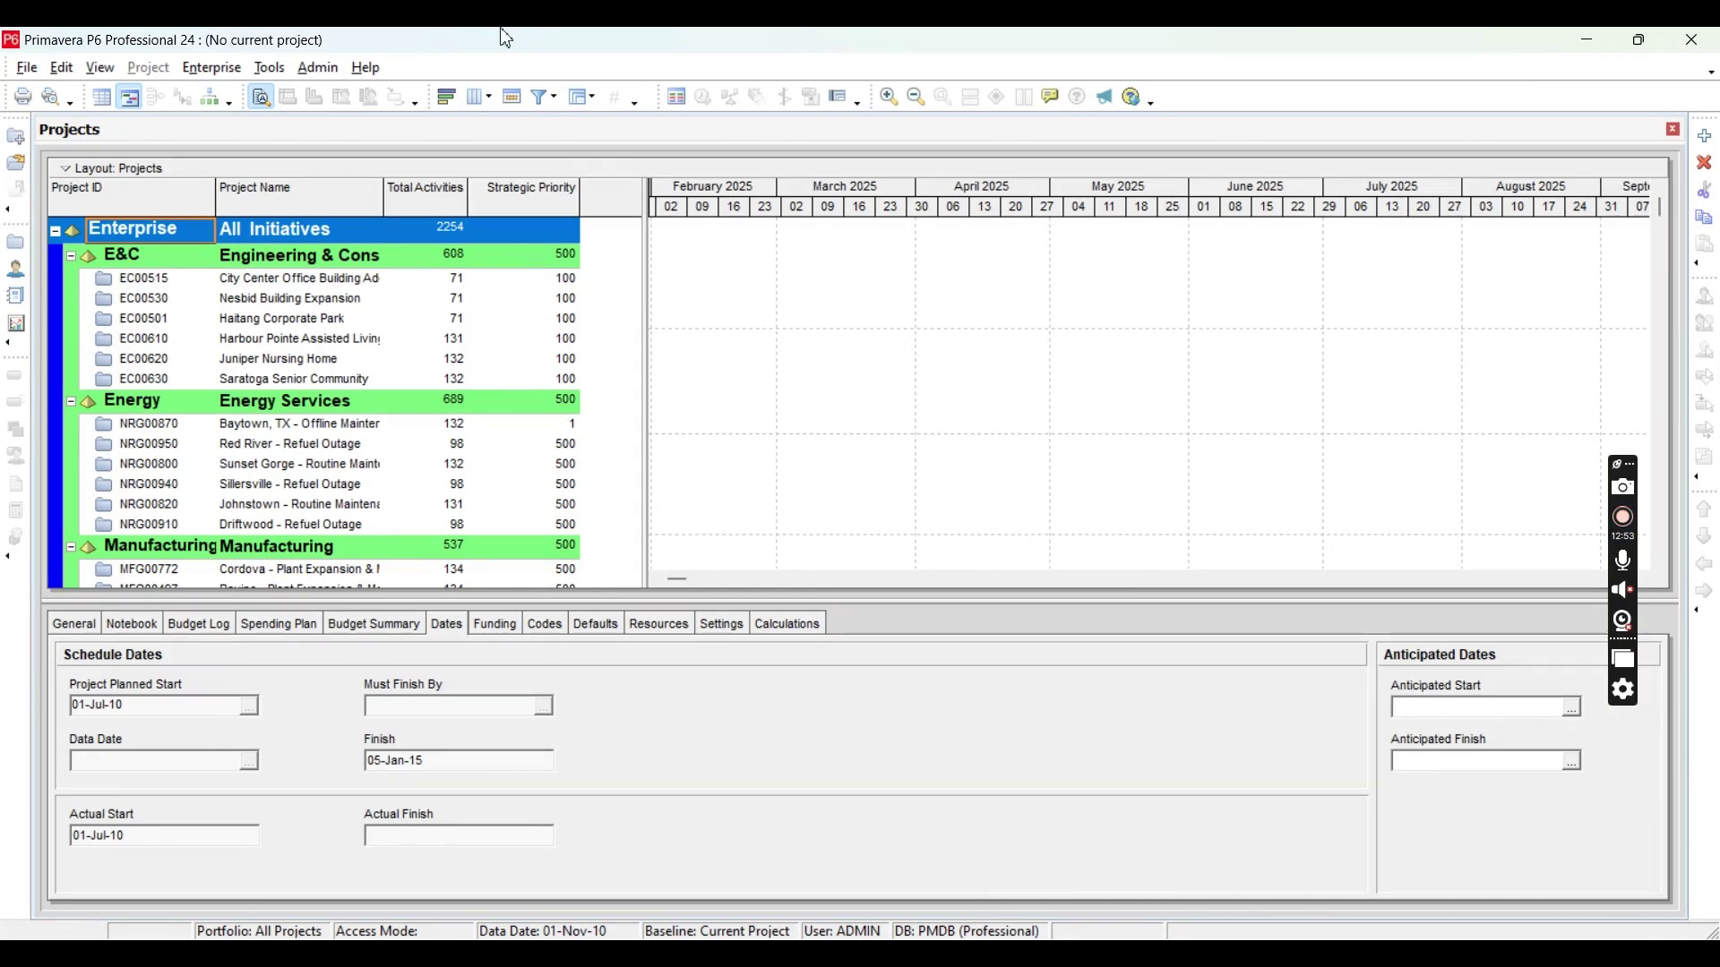
{"action": "left_click", "coordinate": [369, 69]}
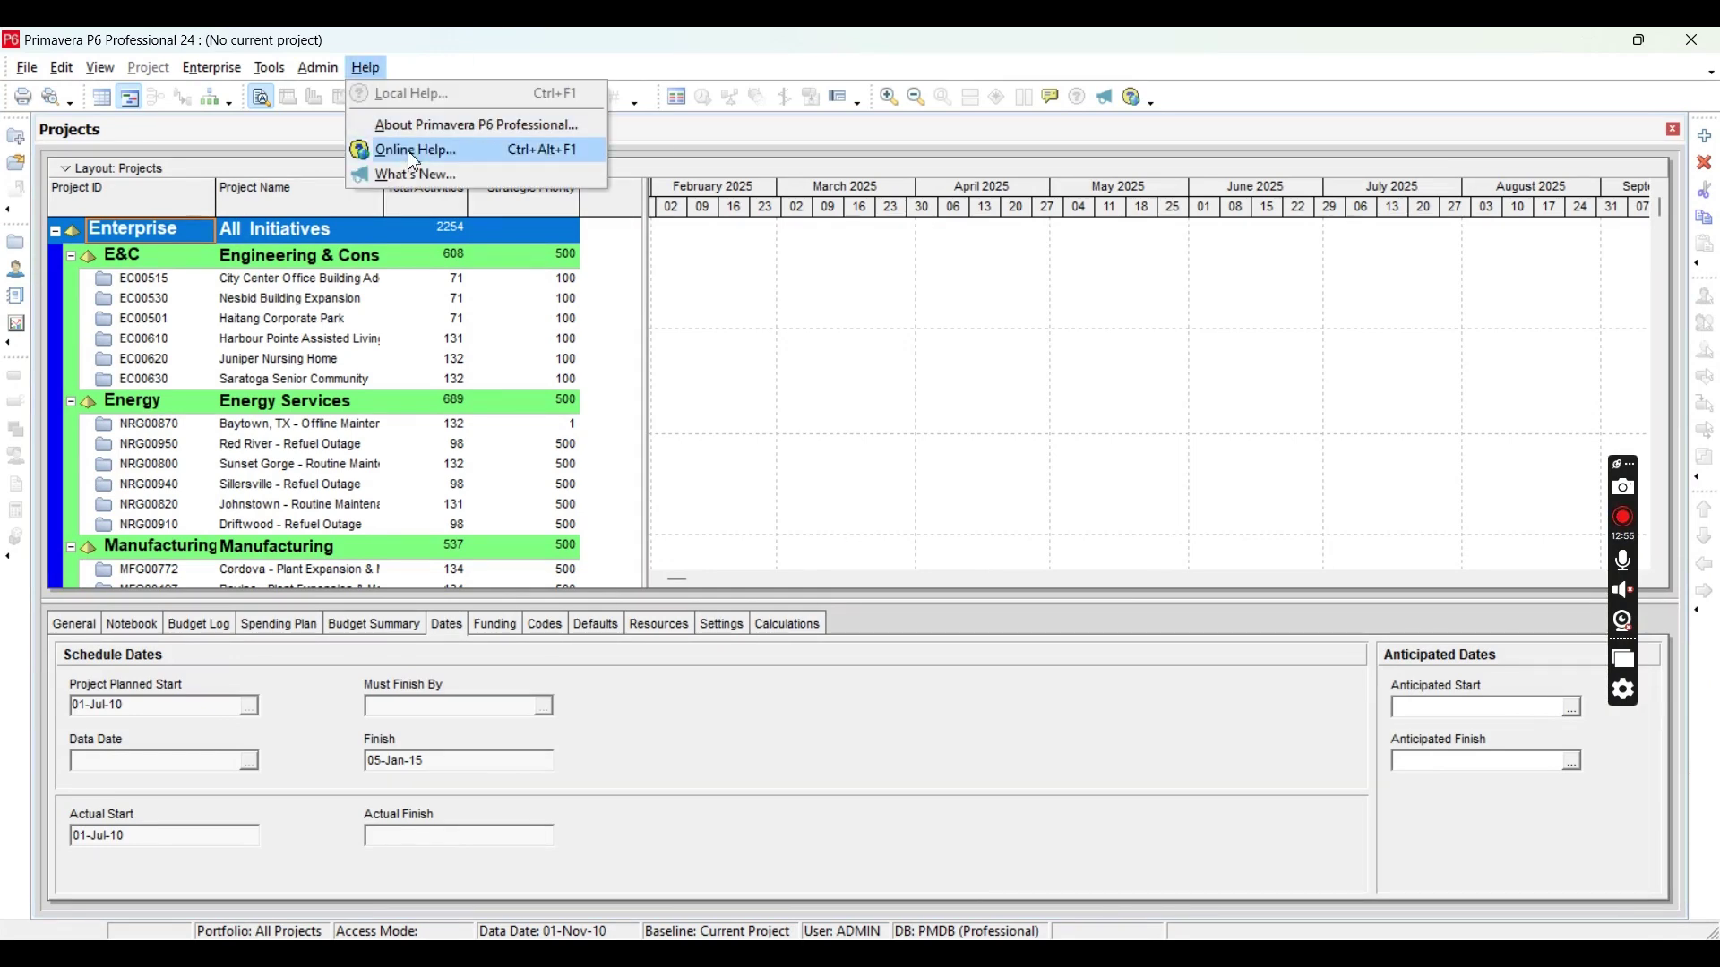
{"action": "left_click", "coordinate": [481, 127]}
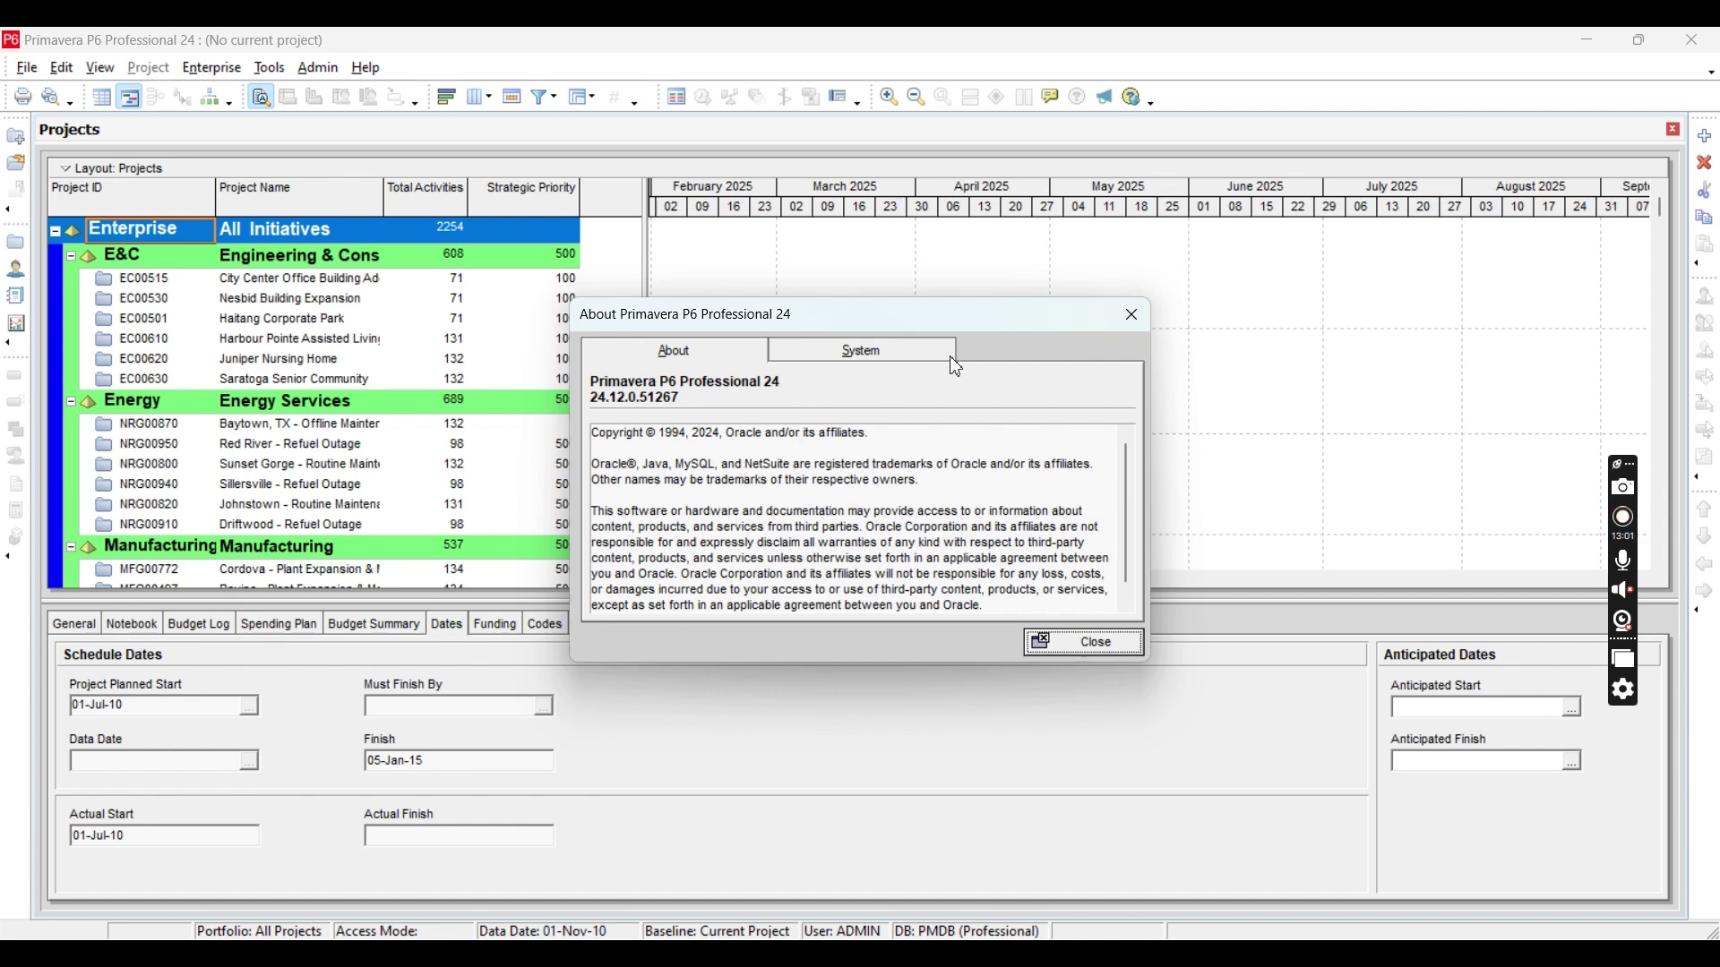
{"action": "left_click", "coordinate": [1139, 325]}
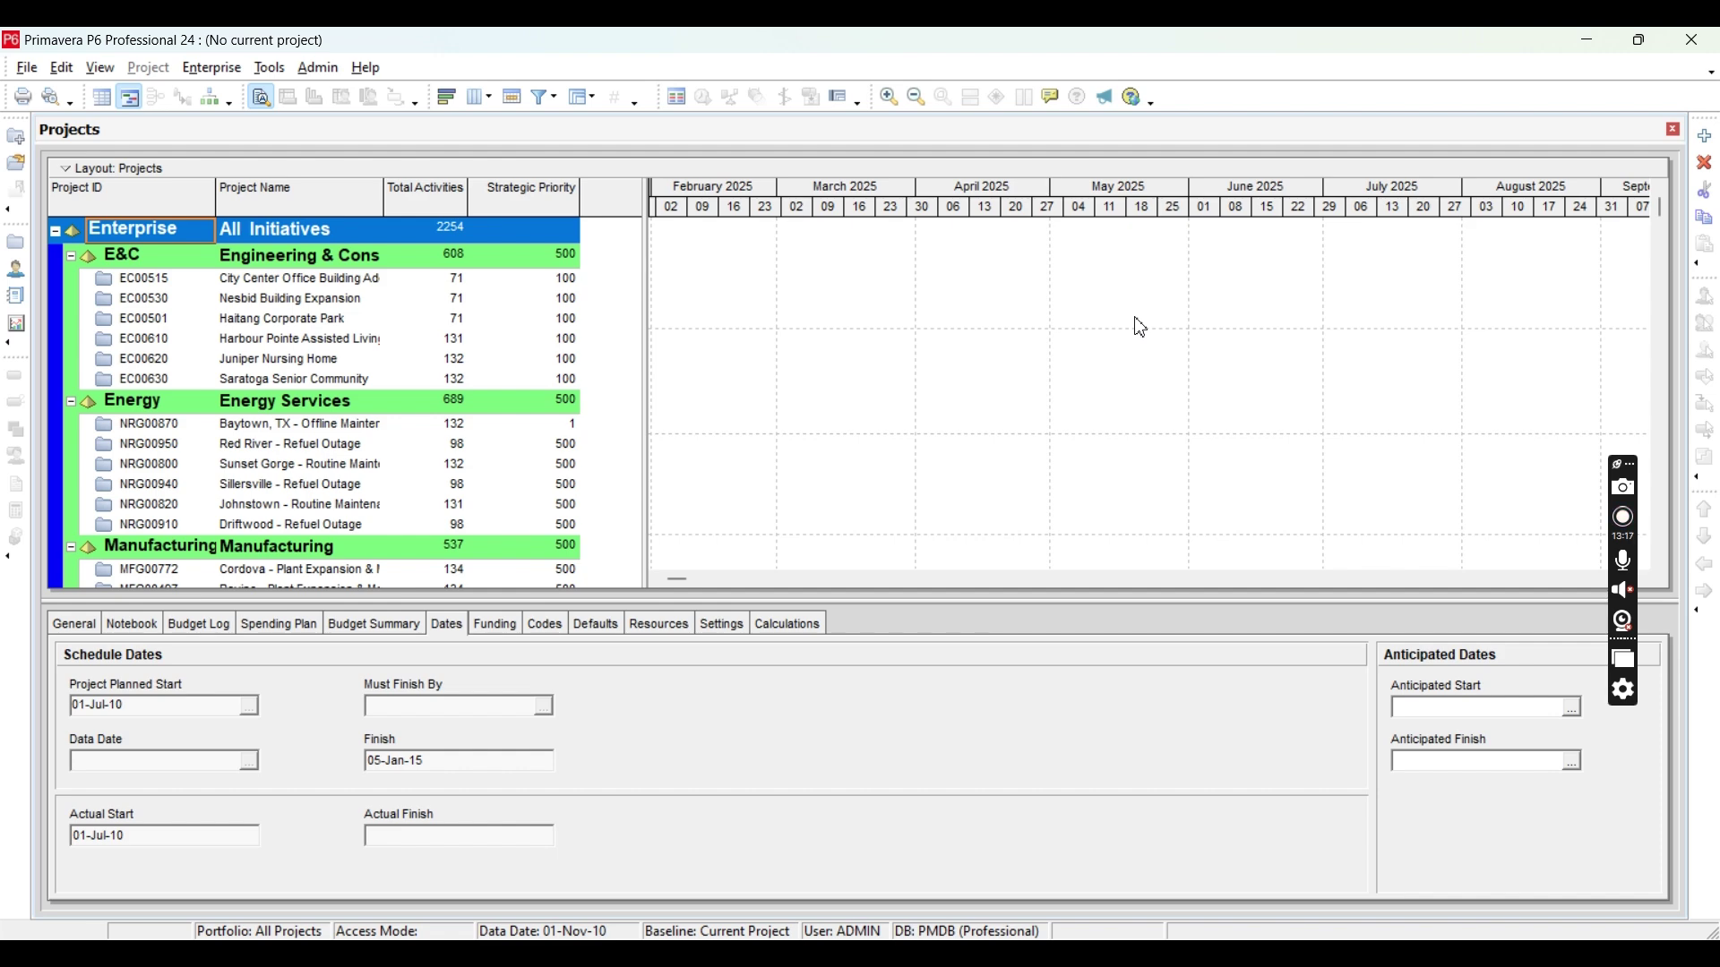
{"action": "left_click", "coordinate": [1624, 518]}
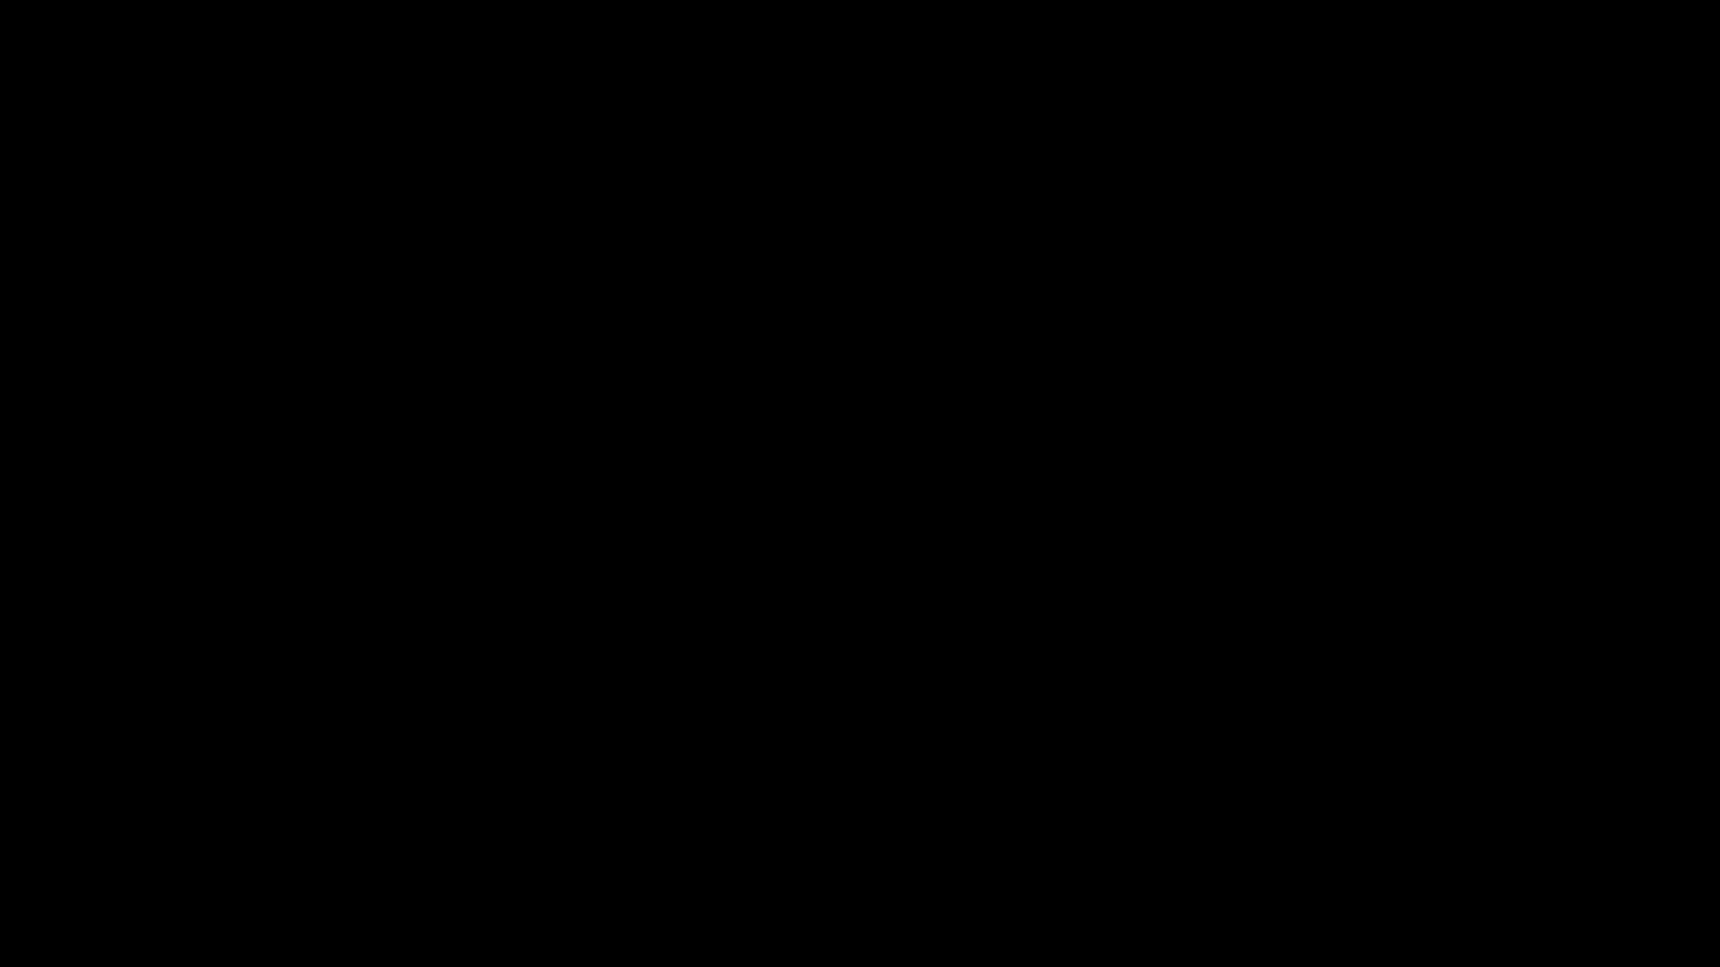